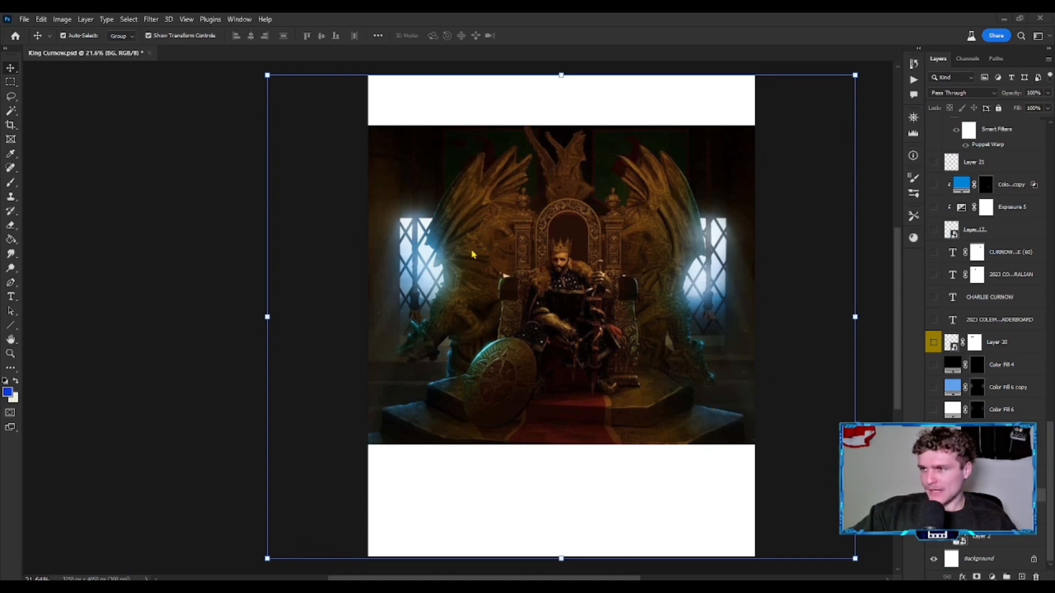
# - Show the layer that extends the throne room scene over the white areas above and below the image
pyautogui.scroll(4, 549, 220)
pyautogui.scroll(-10, 647, 241)
pyautogui.scroll(5, 653, 259)
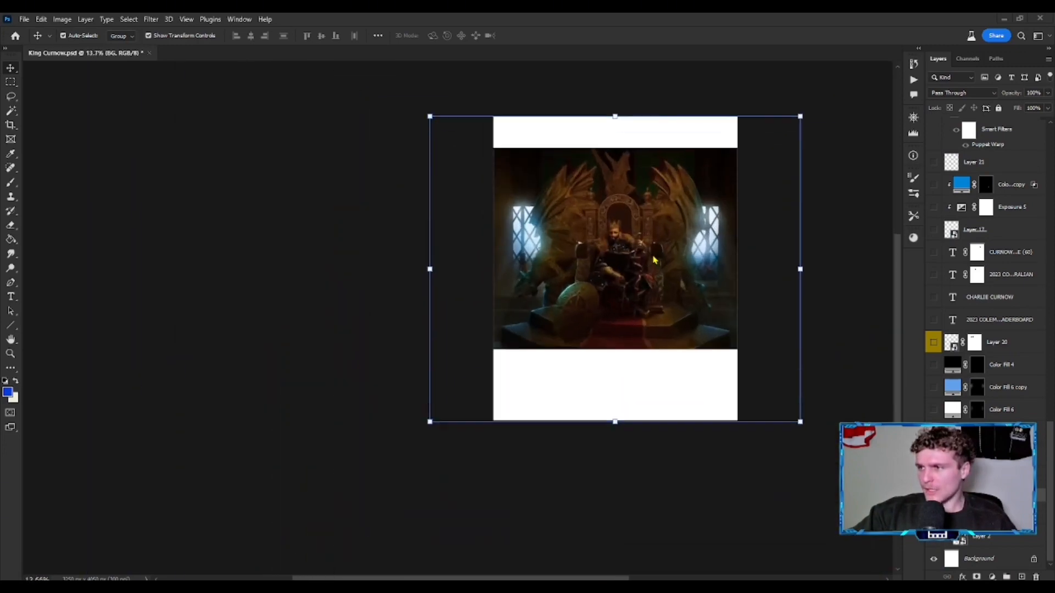
pyautogui.scroll(5, 654, 260)
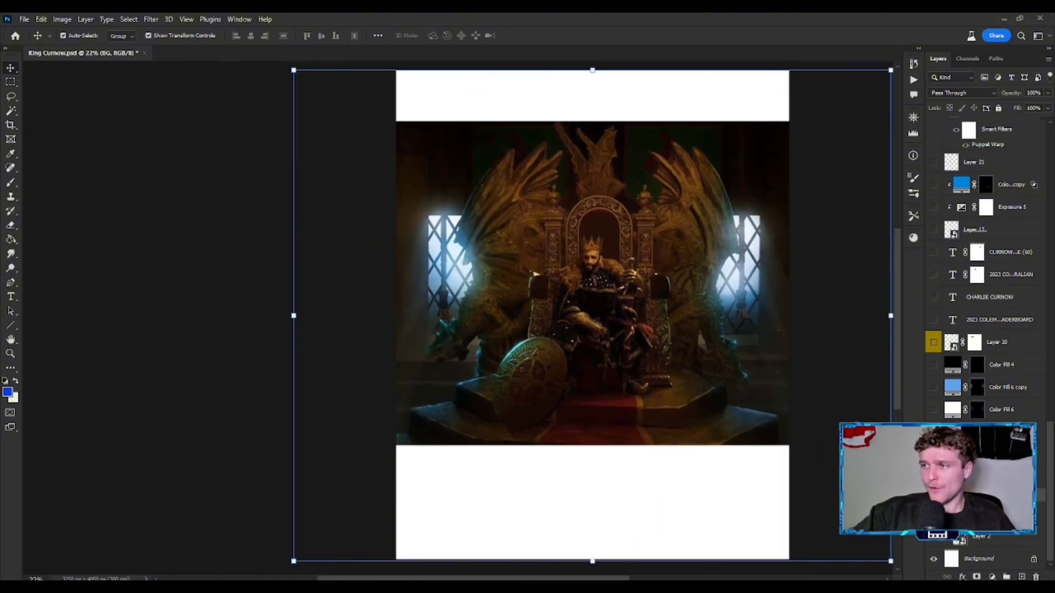
pyautogui.click(934, 515)
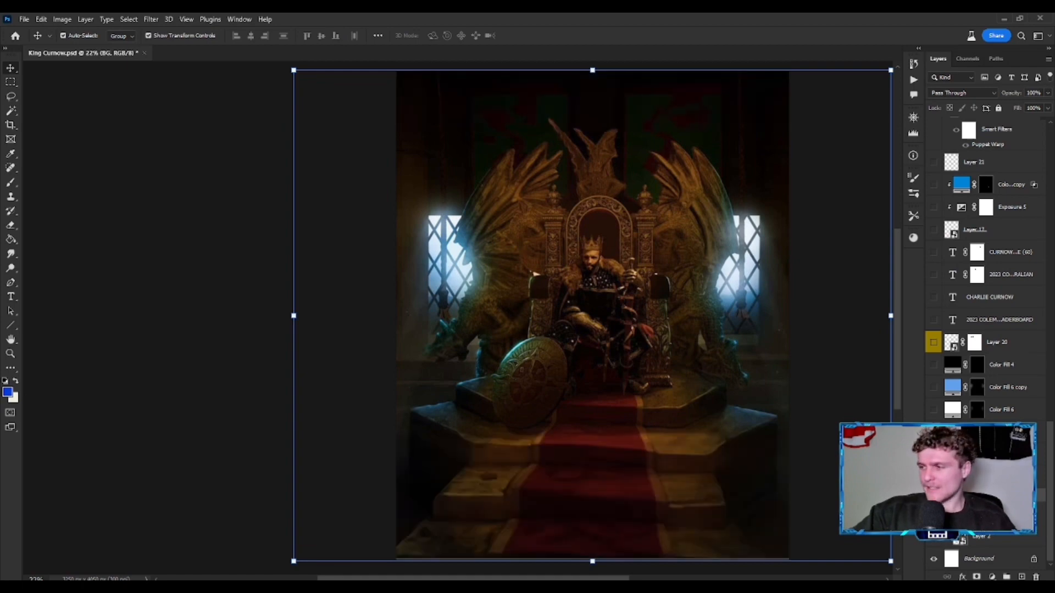
pyautogui.click(933, 515)
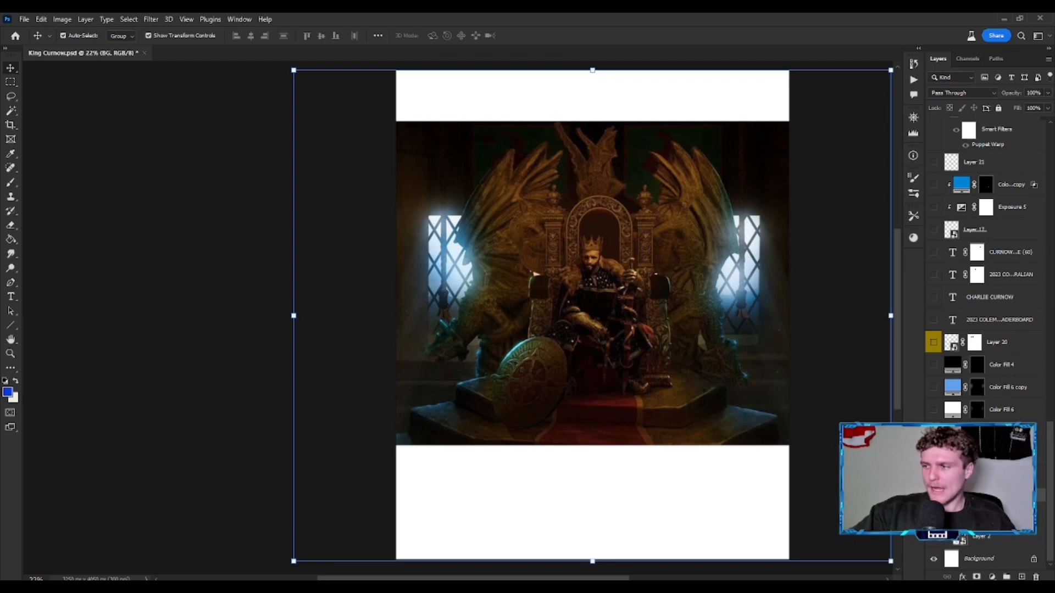
pyautogui.click(934, 515)
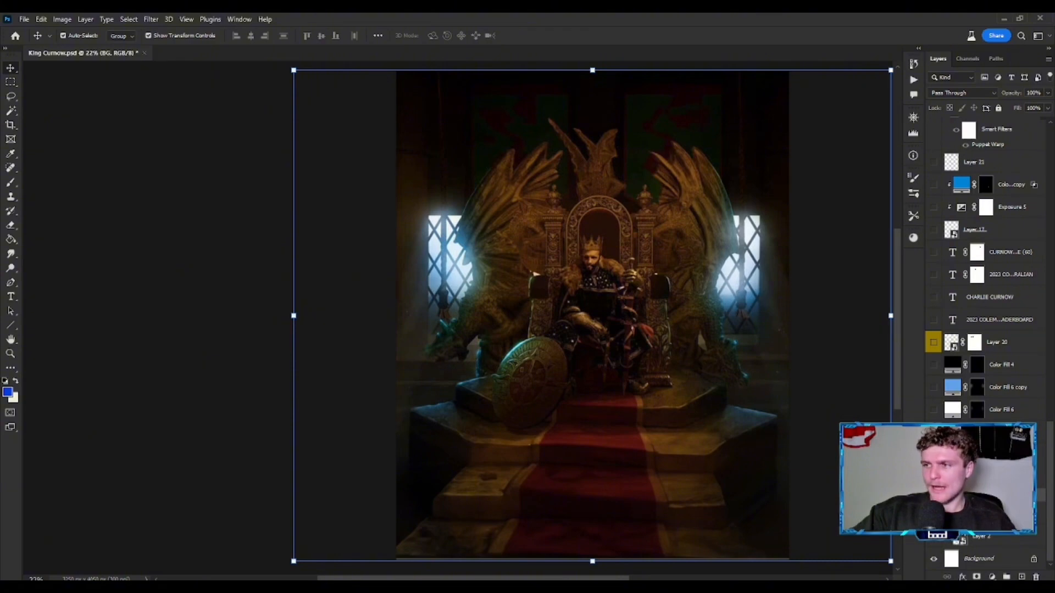
# - Show the hidden adjustments that brighten the throne scene and cool its colours
pyautogui.click(934, 477)
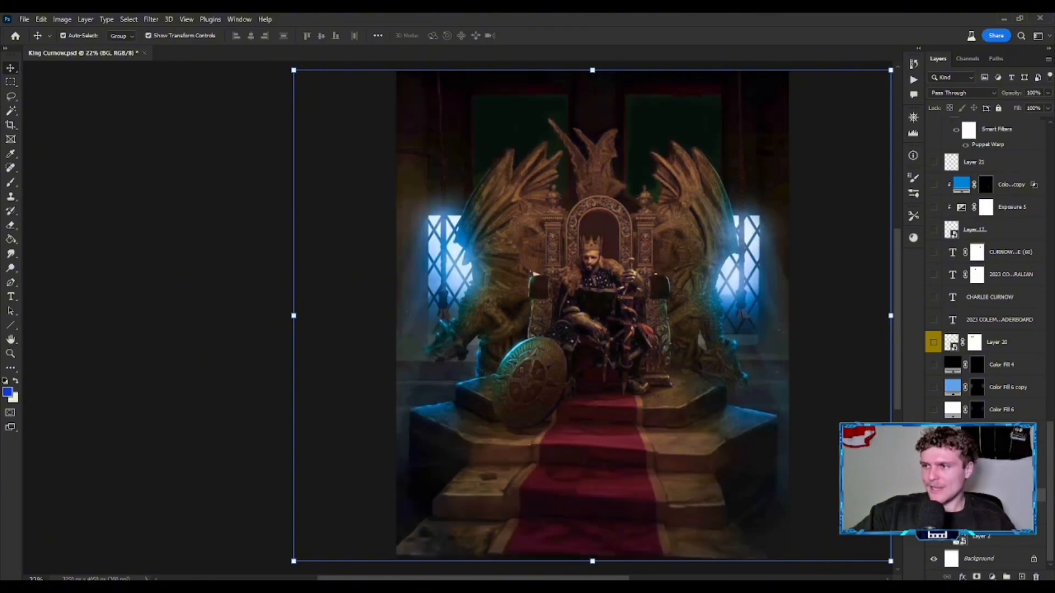
pyautogui.click(934, 477)
pyautogui.click(933, 478)
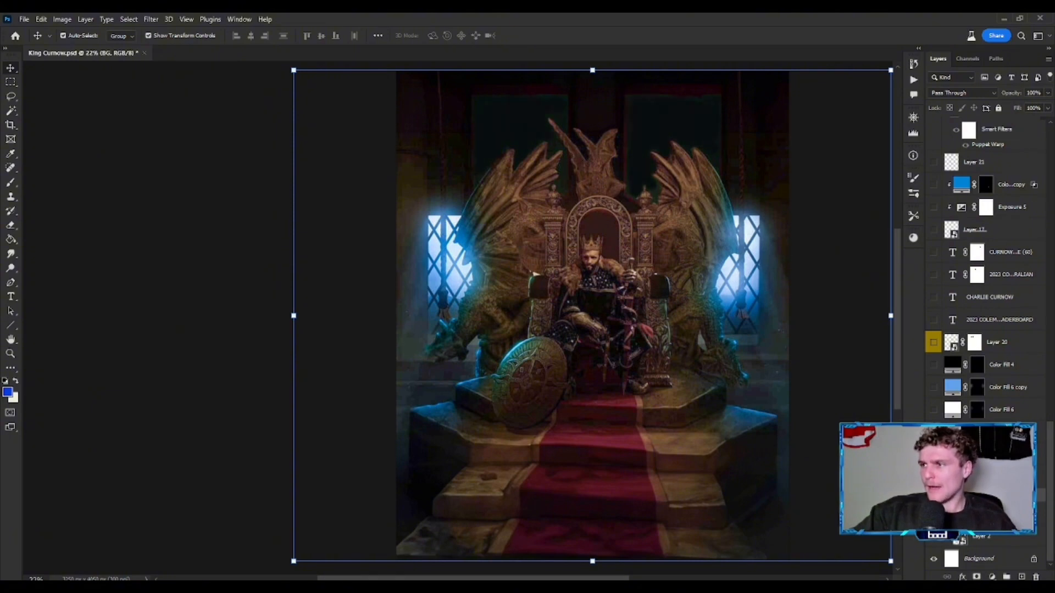
# - Show the Color Fill 6, Color Fill 6 copy and Color Fill 4 layers
pyautogui.click(934, 412)
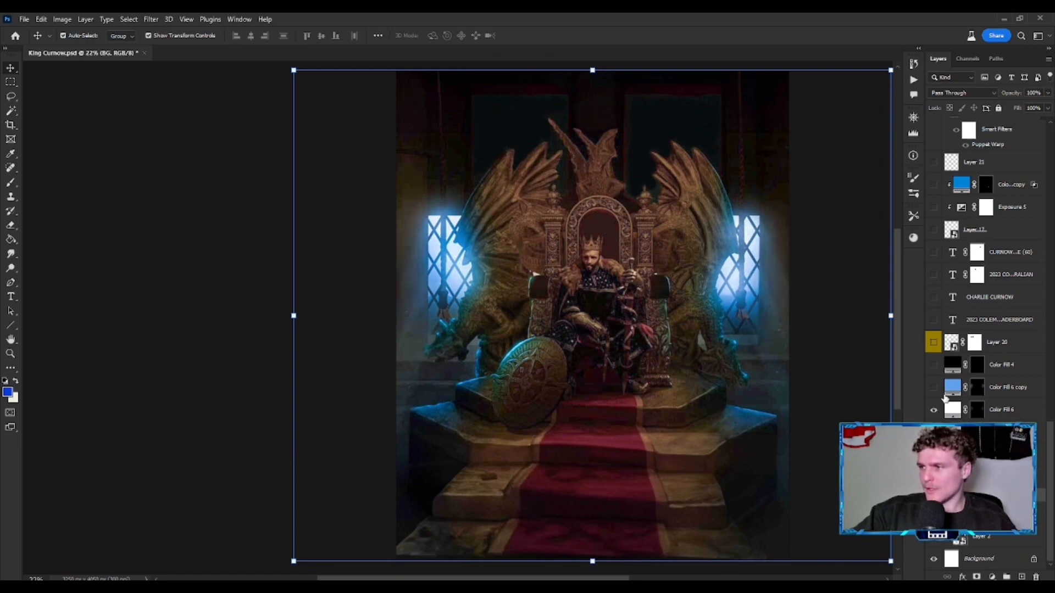
pyautogui.click(933, 387)
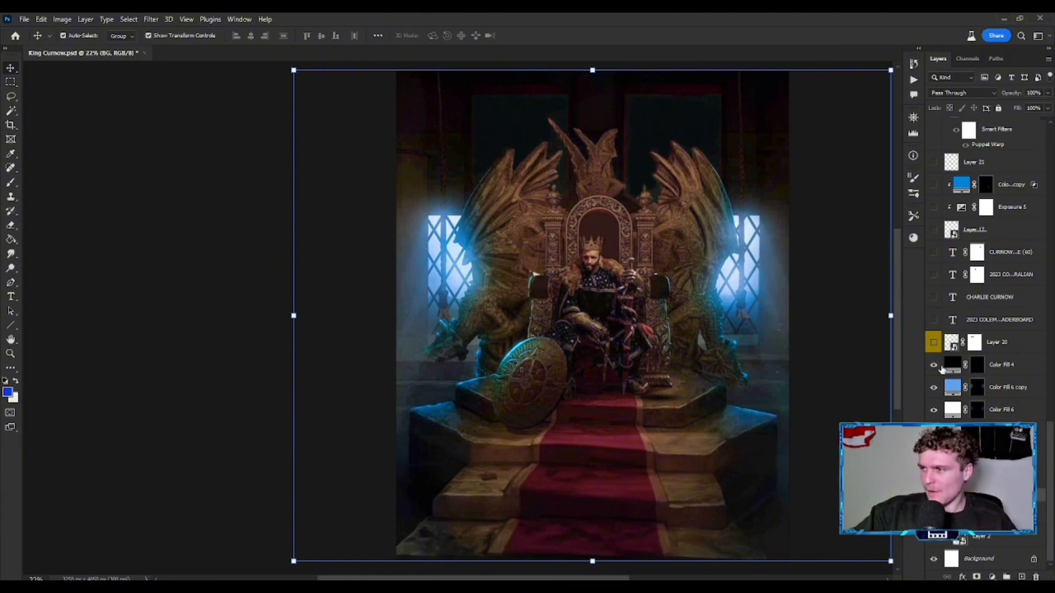
pyautogui.click(935, 367)
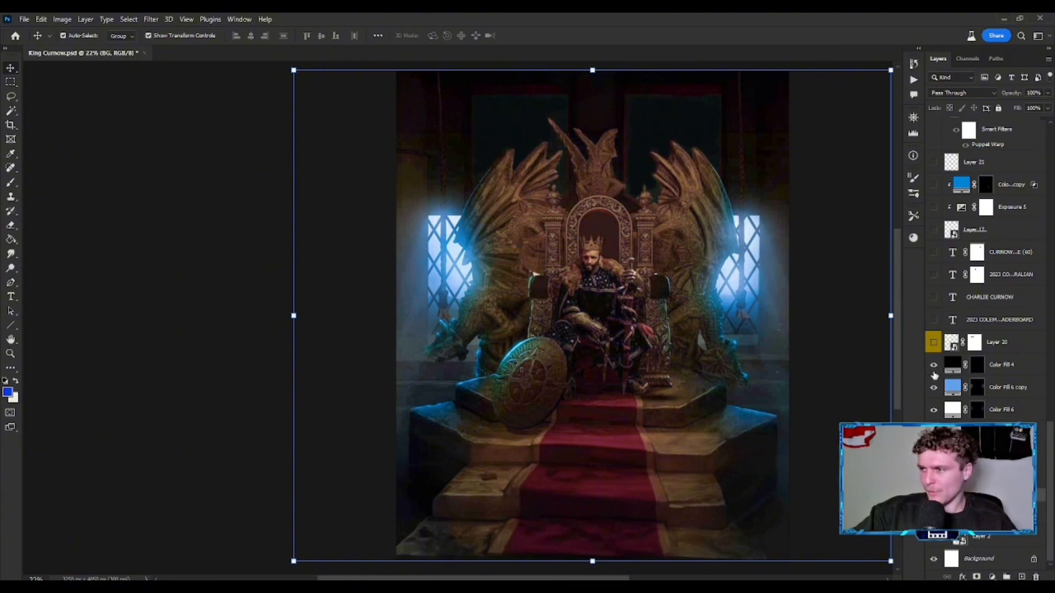
# - Preview the Layer 20 logo on the banner by toggling its visibility, and leave it hidden
pyautogui.click(933, 343)
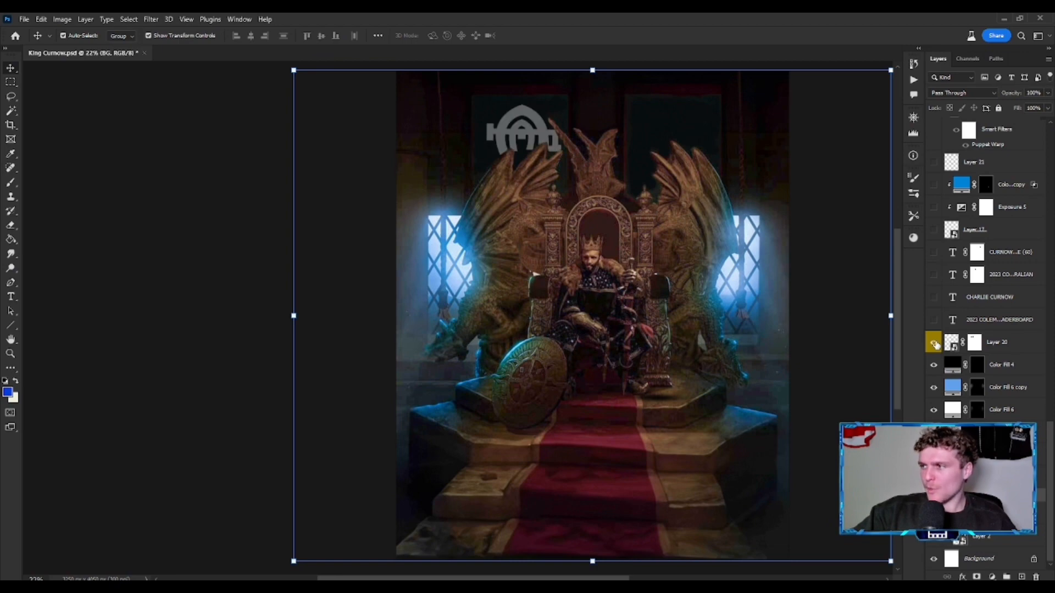
pyautogui.click(933, 342)
pyautogui.click(934, 342)
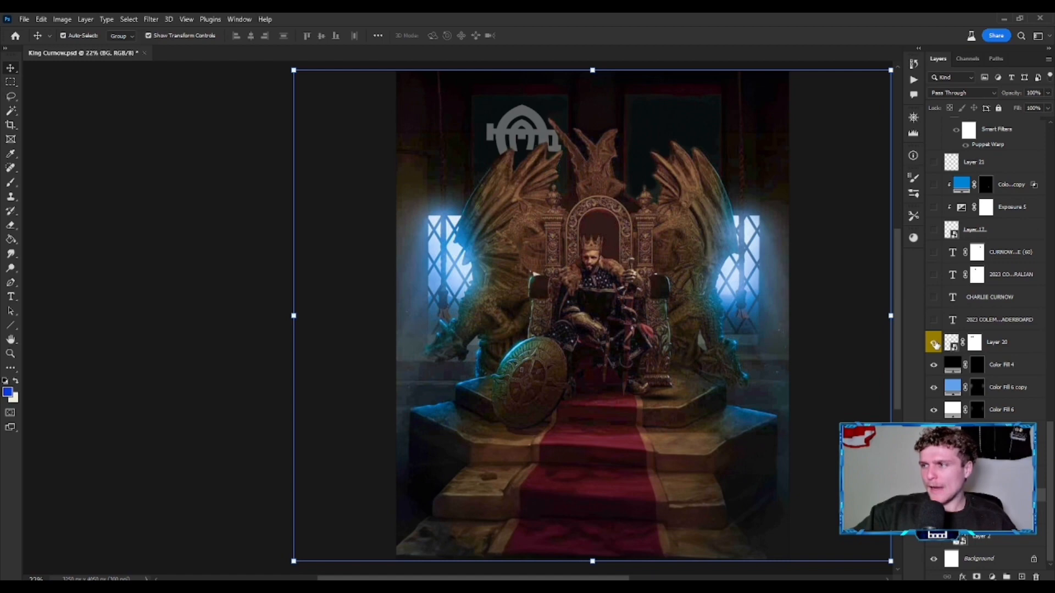
pyautogui.click(933, 342)
# - Show the four text layers containing the headings and lists on the two banners
pyautogui.click(934, 320)
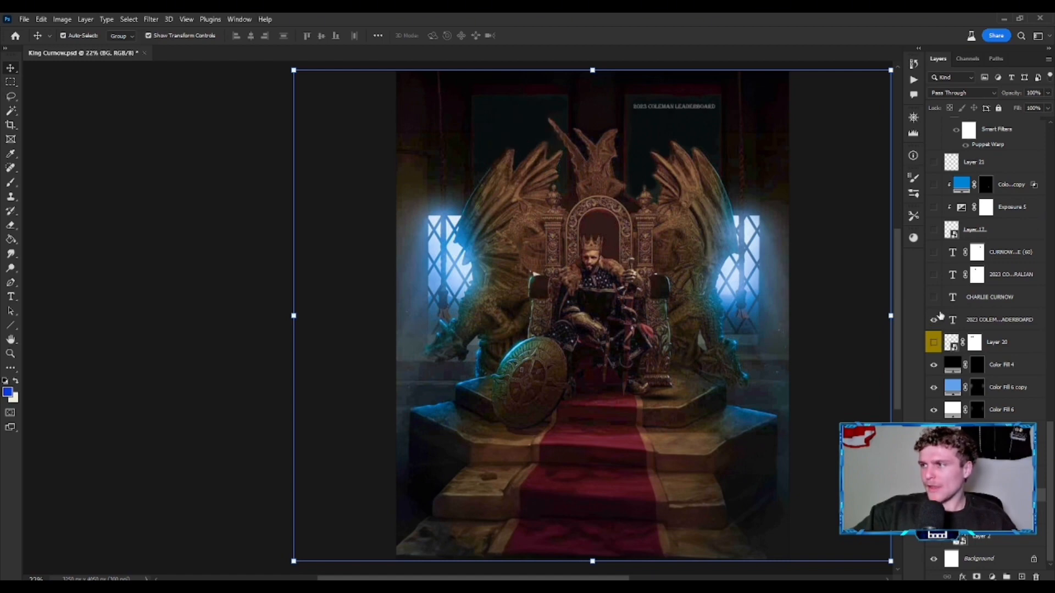
pyautogui.click(934, 297)
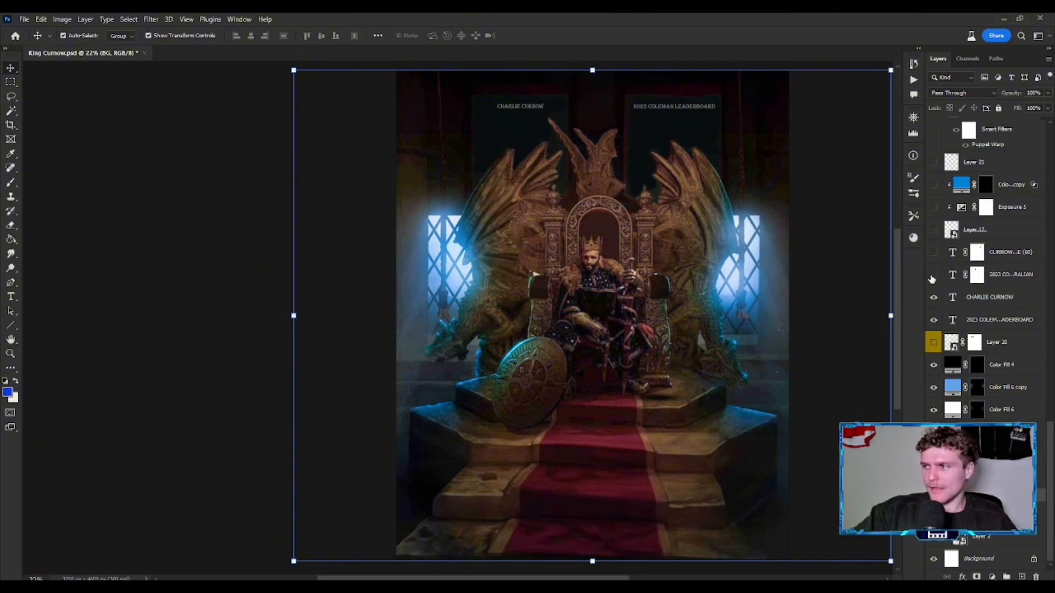
pyautogui.click(932, 277)
pyautogui.click(934, 253)
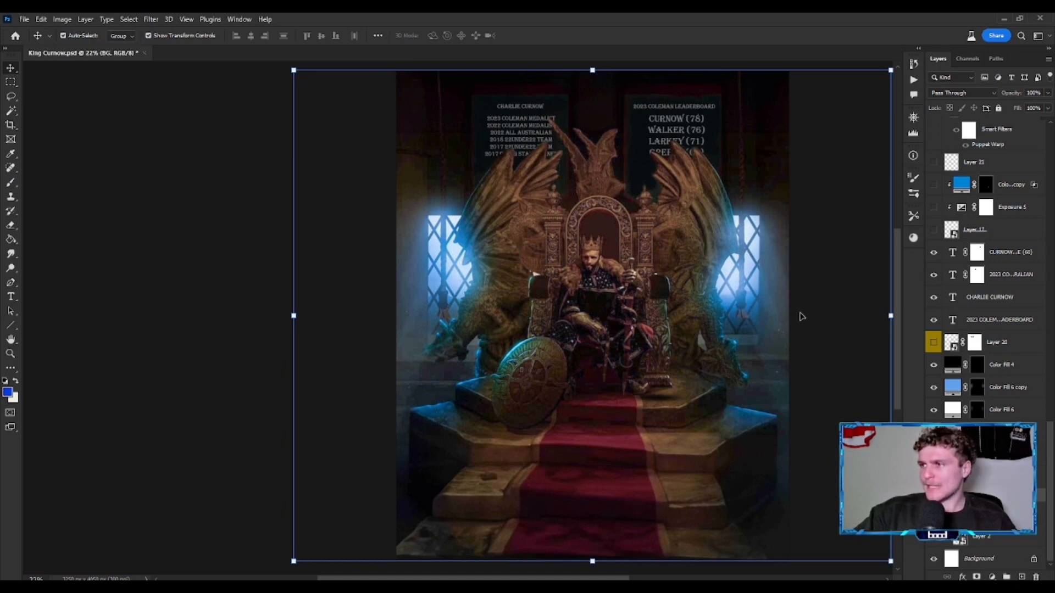
# - Show the layer with the red AFL football on the platform beside the throne
pyautogui.scroll(1, 977, 317)
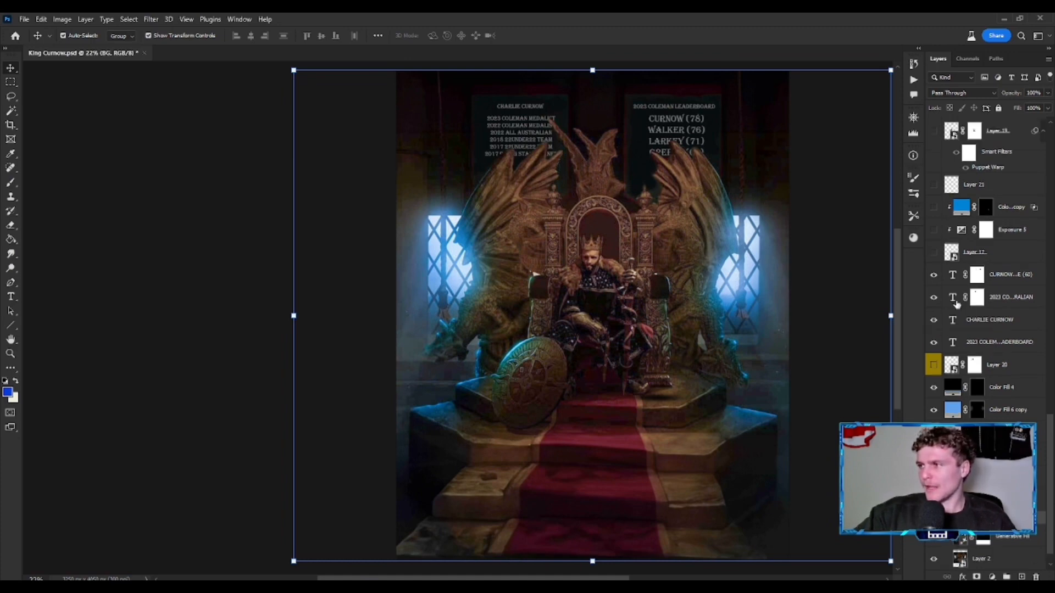
pyautogui.click(934, 254)
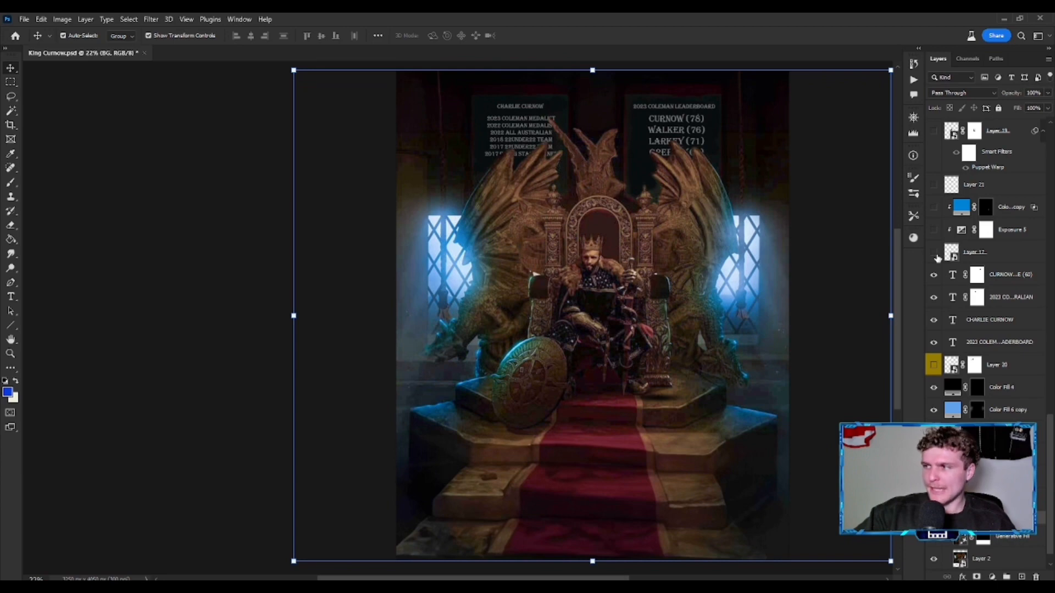
pyautogui.click(935, 253)
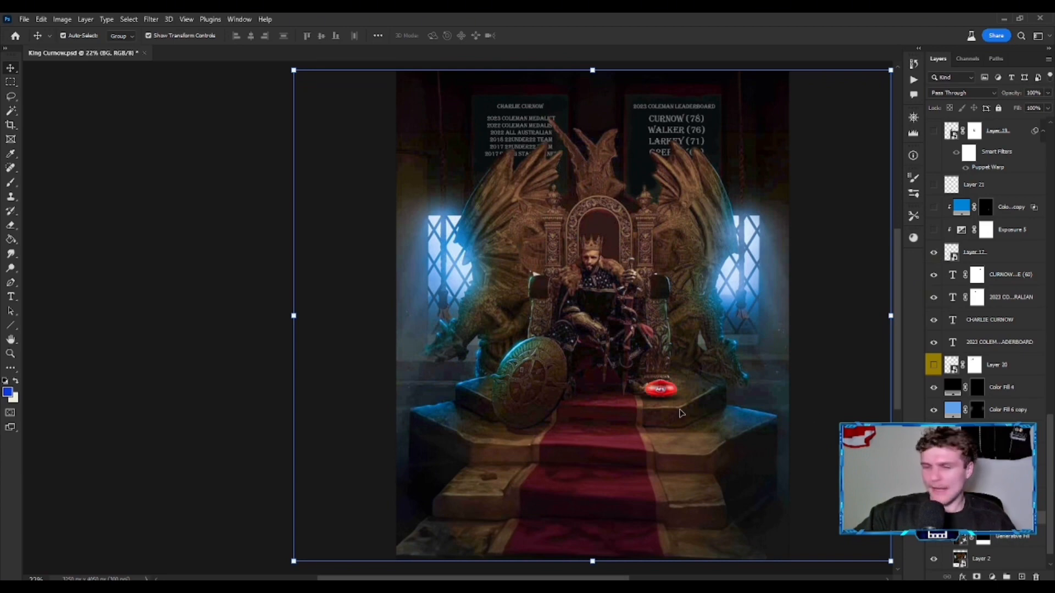
# - Show the Exposure 5 adjustment and the blue colour fill copy clipped to the football
pyautogui.scroll(1, 681, 414)
pyautogui.scroll(3, 681, 413)
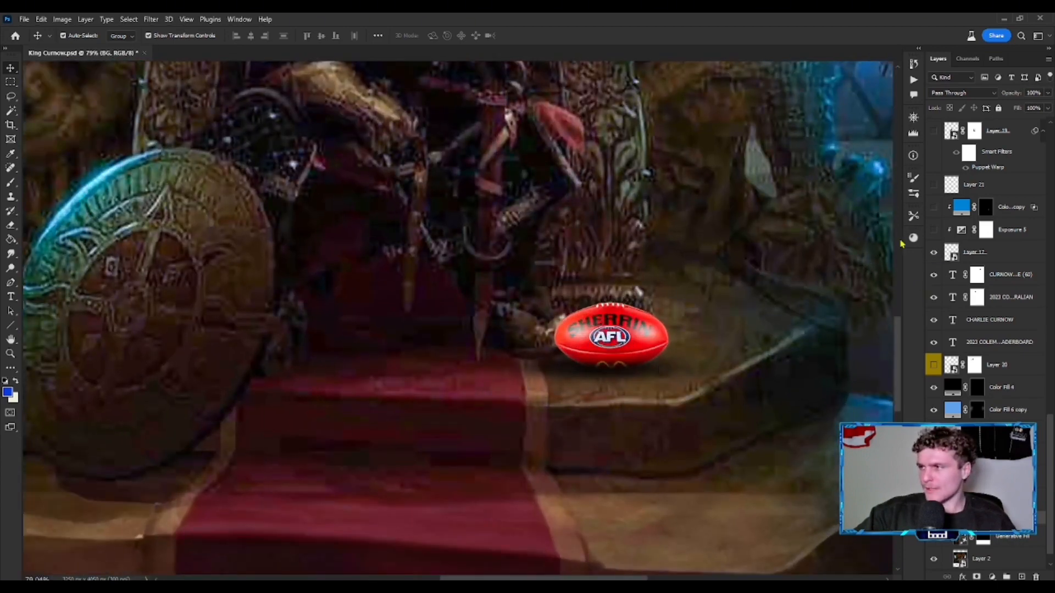
pyautogui.click(934, 230)
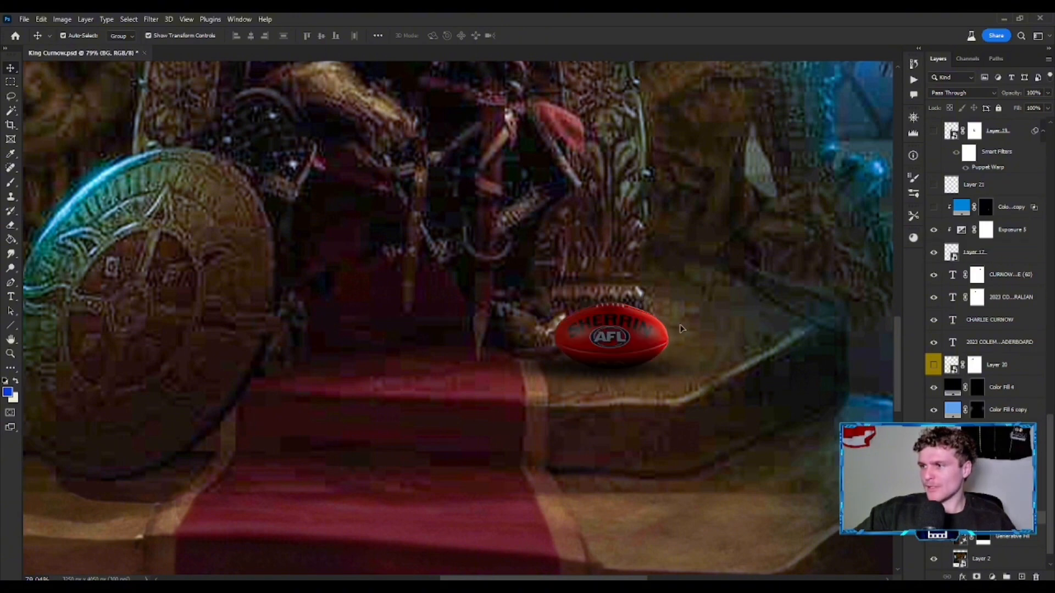
pyautogui.scroll(-2, 625, 317)
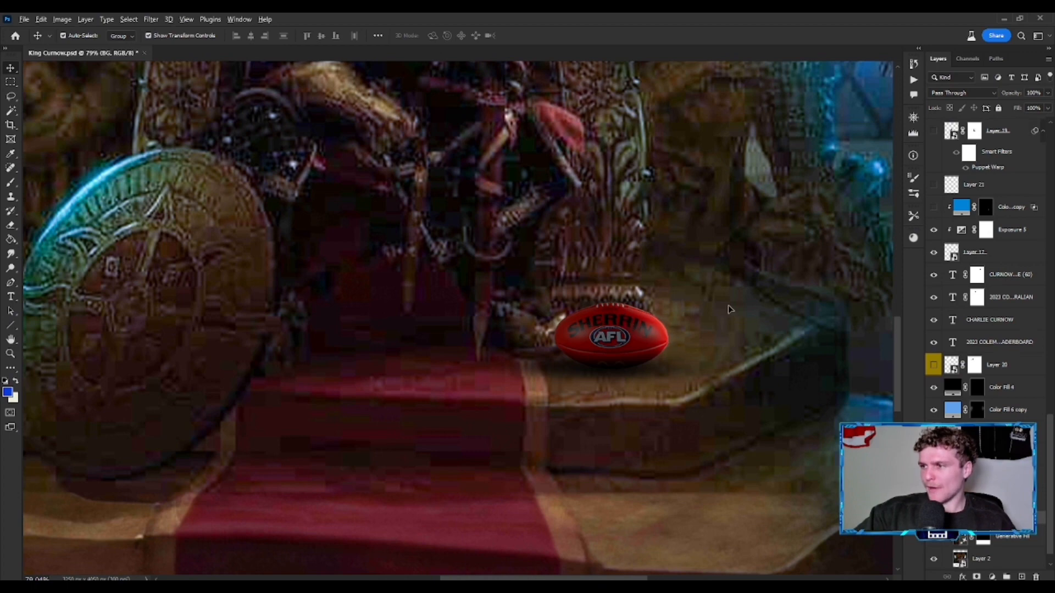
pyautogui.scroll(-3, 730, 306)
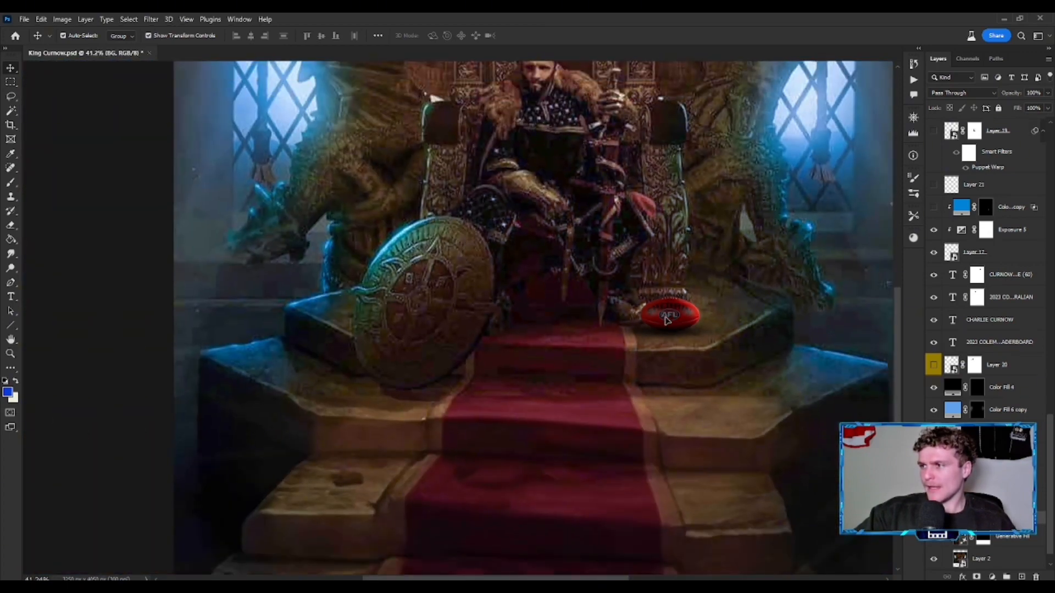
pyautogui.click(934, 209)
pyautogui.scroll(5, 714, 300)
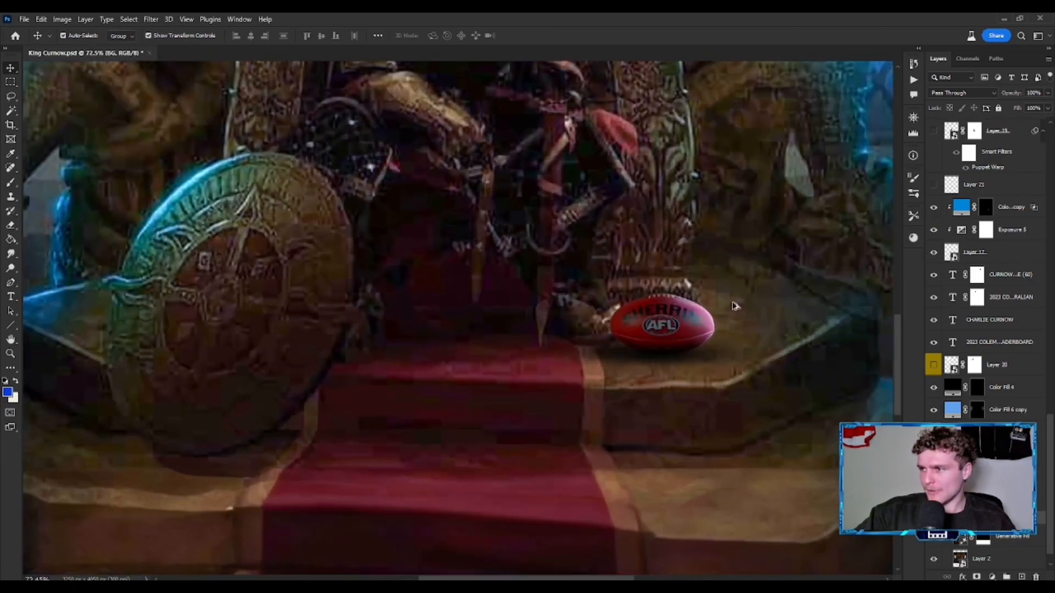
pyautogui.scroll(-6, 709, 331)
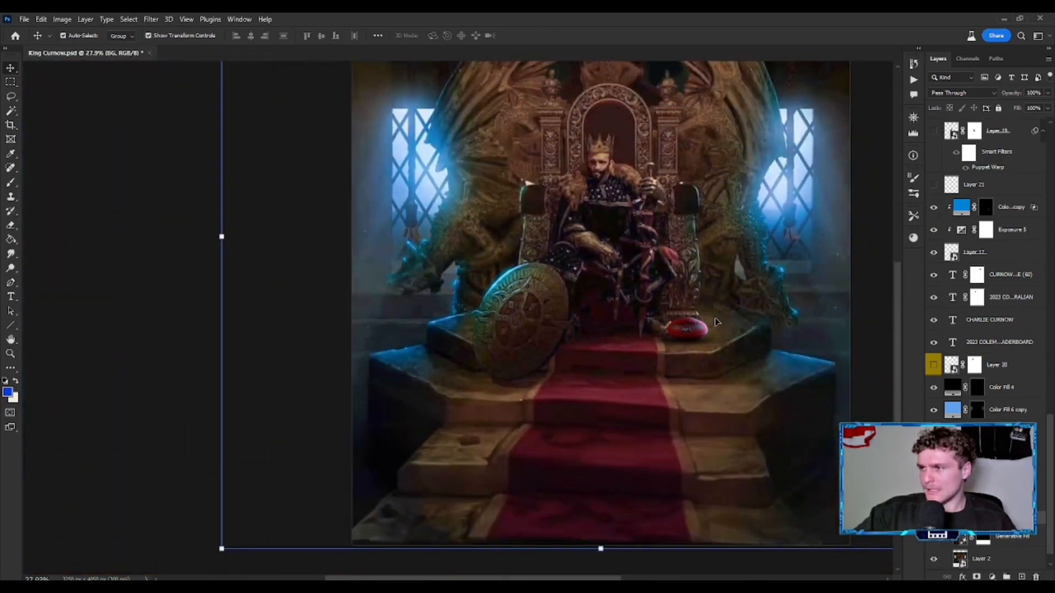
# - Show the layer directly above the football's blue colour fill and compare the ball with and without it
pyautogui.scroll(3, 1007, 294)
pyautogui.click(934, 253)
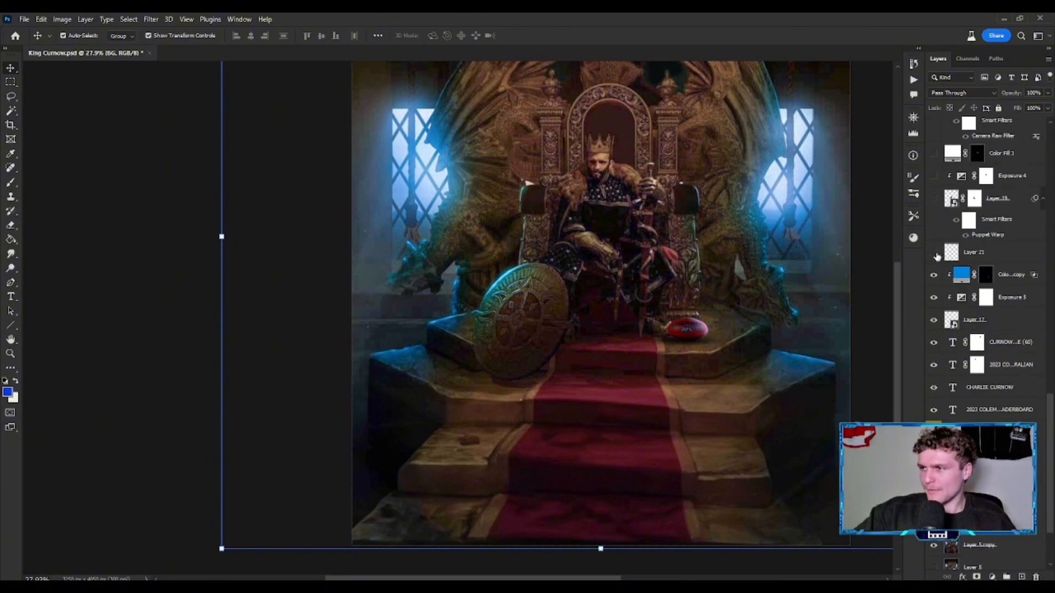
pyautogui.scroll(6, 728, 319)
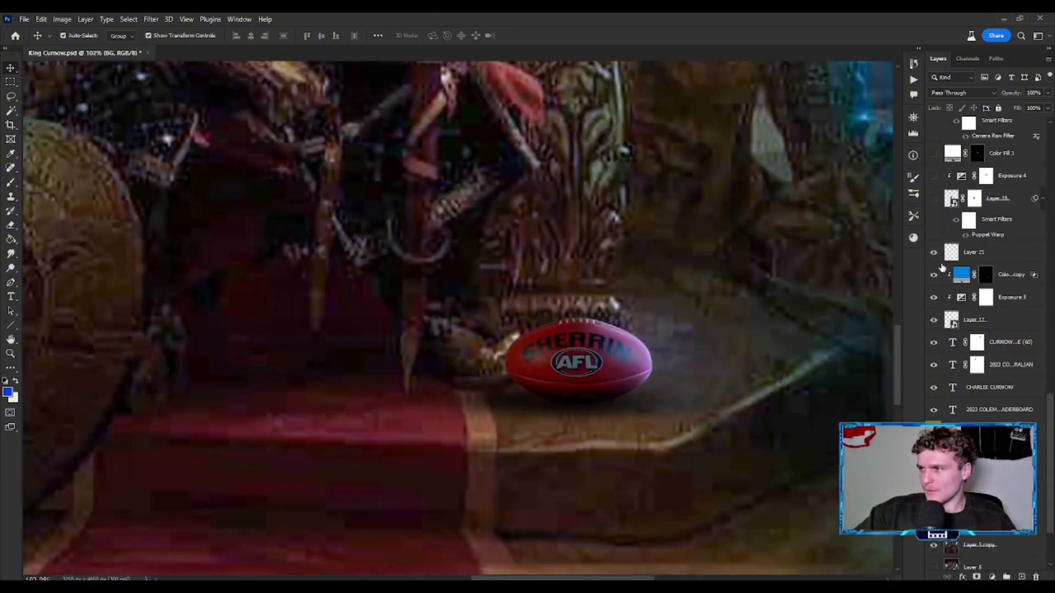
pyautogui.click(934, 253)
pyautogui.click(934, 254)
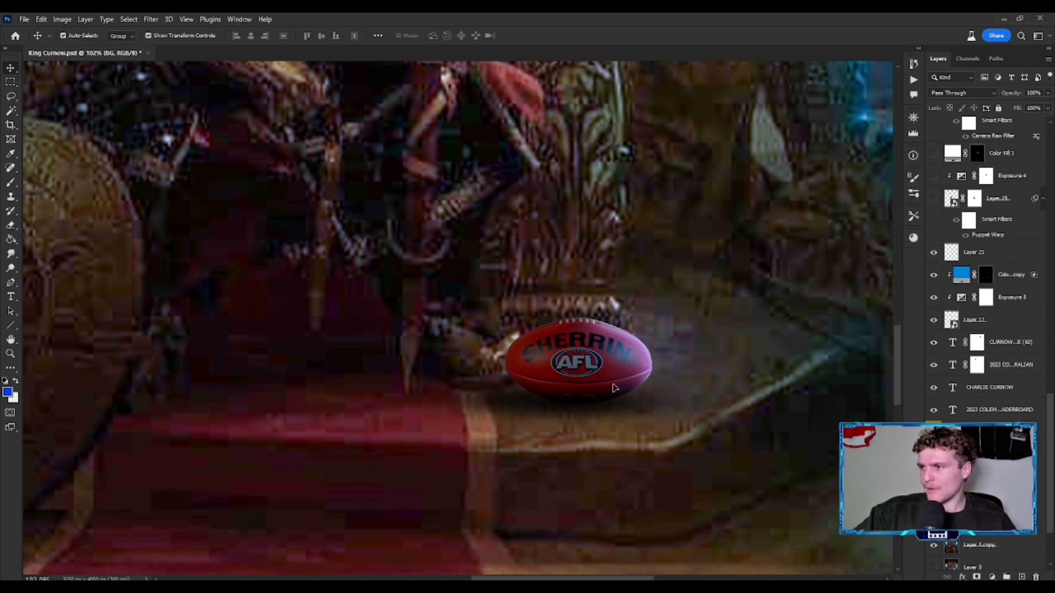
pyautogui.scroll(-6, 614, 388)
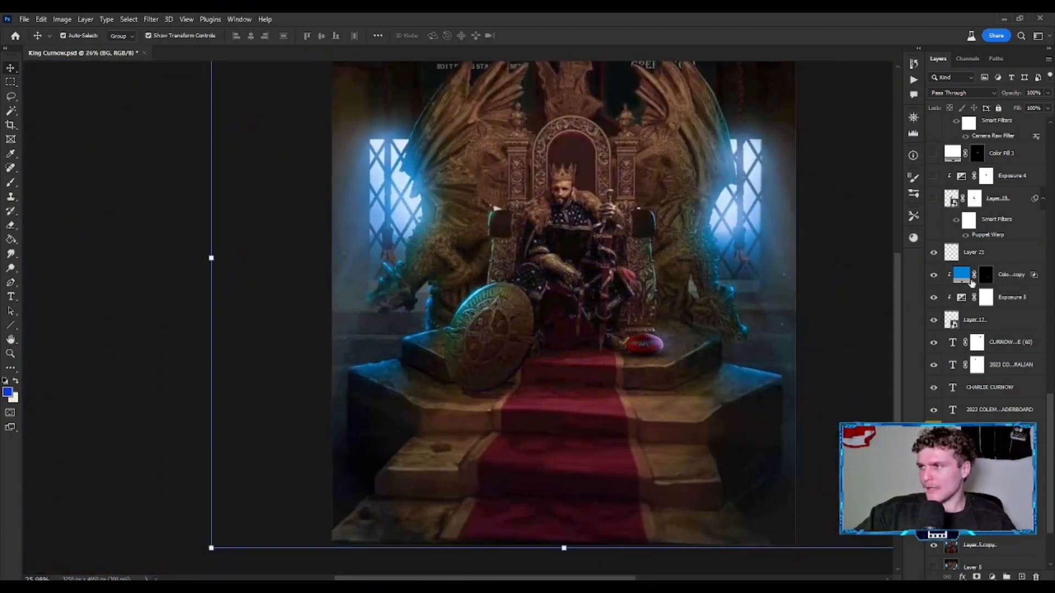
# - Show Layer 3, the white club logo on the shield, and bring the shield into view
pyautogui.scroll(1, 972, 283)
pyautogui.scroll(6, 923, 289)
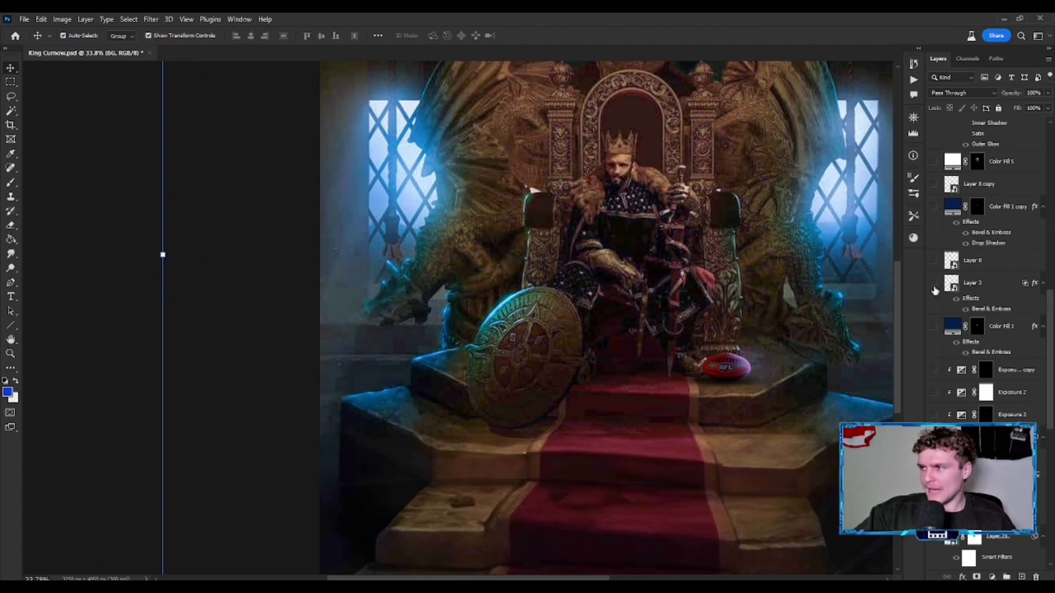
pyautogui.click(934, 283)
pyautogui.click(524, 343)
pyautogui.moveTo(527, 340); pyautogui.dragTo(590, 336)
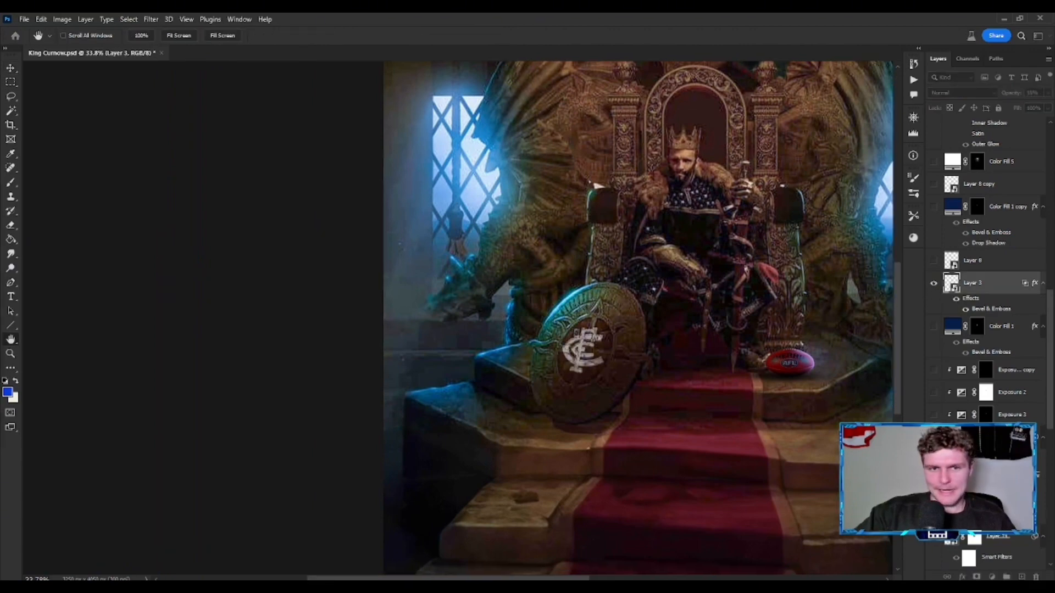
# - Inspect Layer 3's Blend If settings in its blending options, then close them without changes
pyautogui.doubleClick(1000, 283)
pyautogui.moveTo(418, 261); pyautogui.dragTo(266, 179)
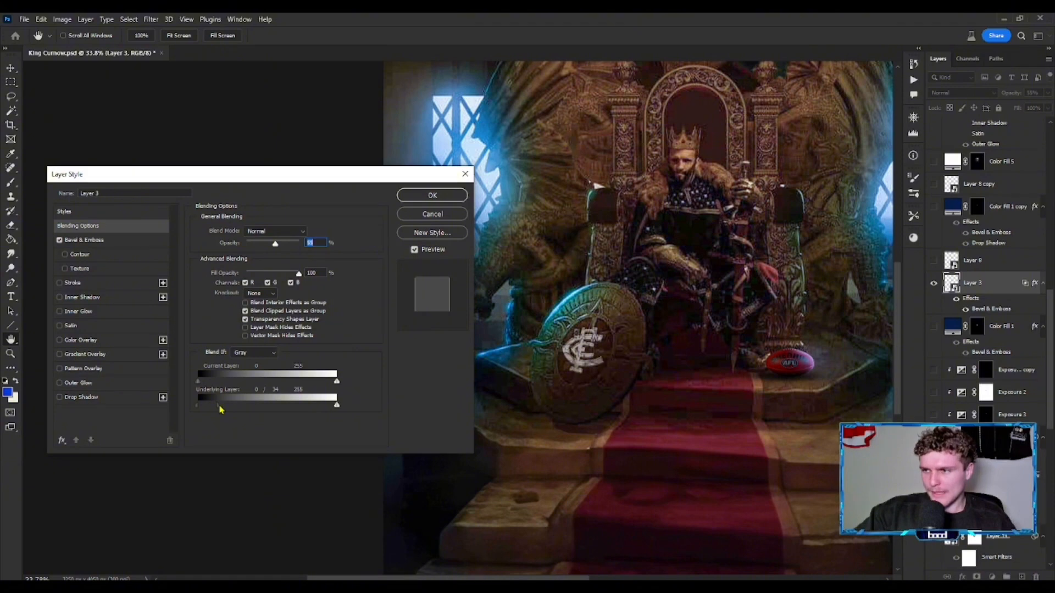
pyautogui.press('alt')
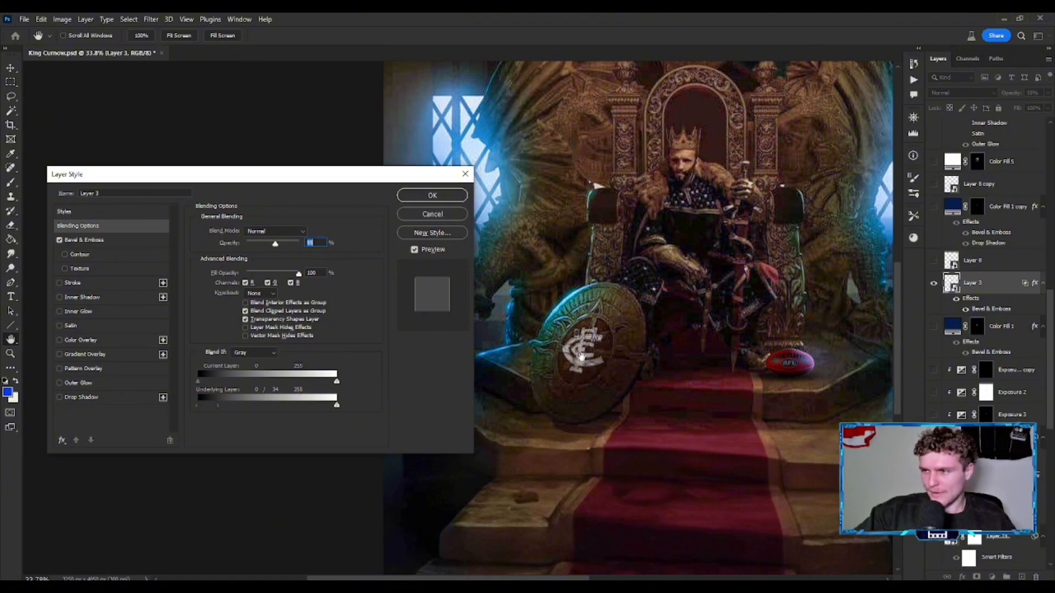
pyautogui.click(465, 175)
# - Preview Layer 3 with its split black Underlying Layer Blend If slider rejoined at 0, then discard the change and close its blending options
pyautogui.scroll(9, 599, 331)
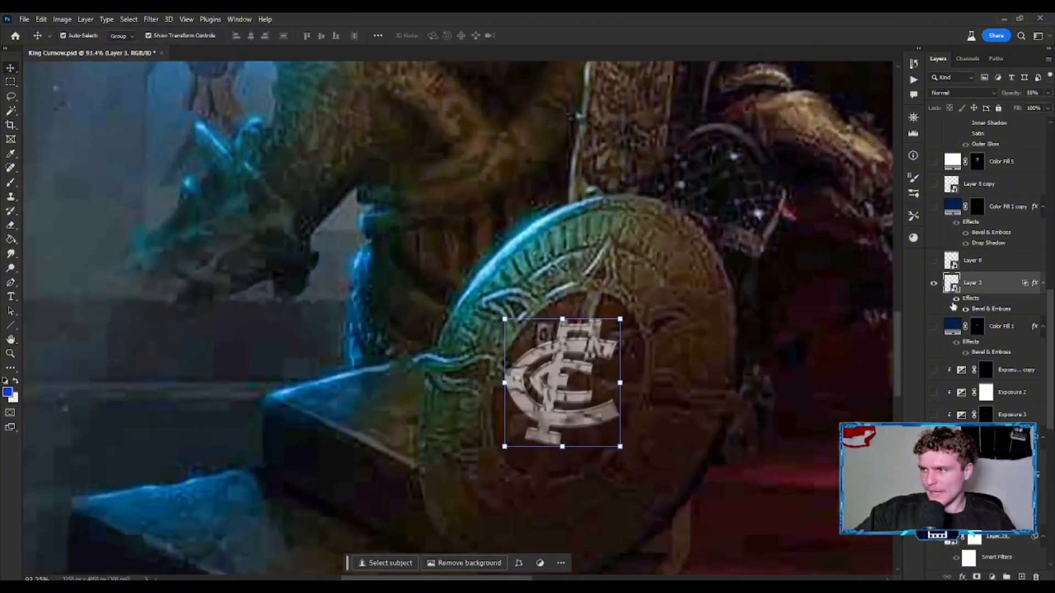
pyautogui.doubleClick(998, 288)
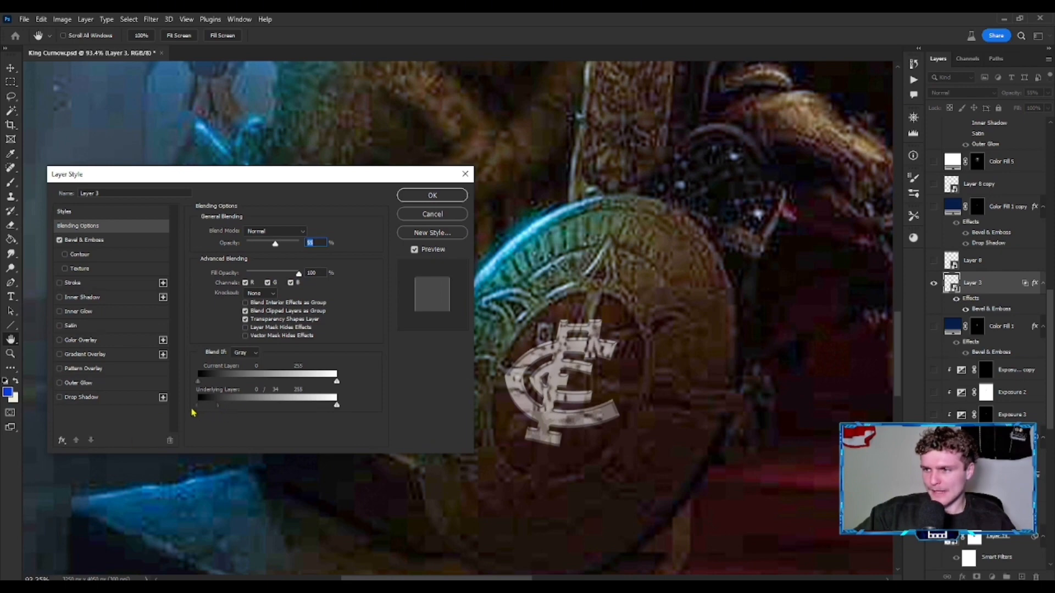
pyautogui.moveTo(220, 409); pyautogui.dragTo(201, 411)
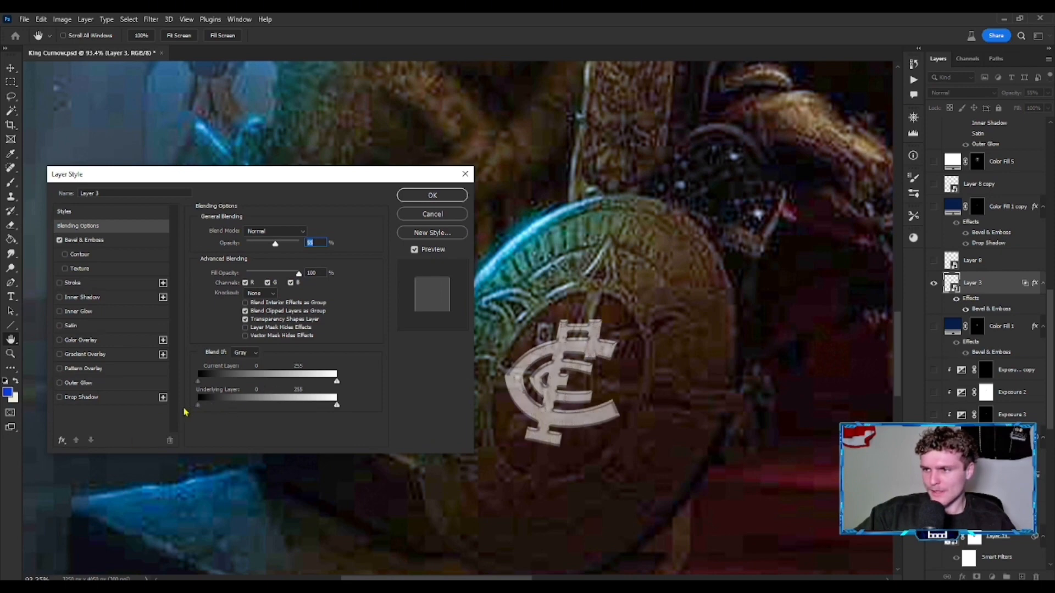
pyautogui.press('Down')
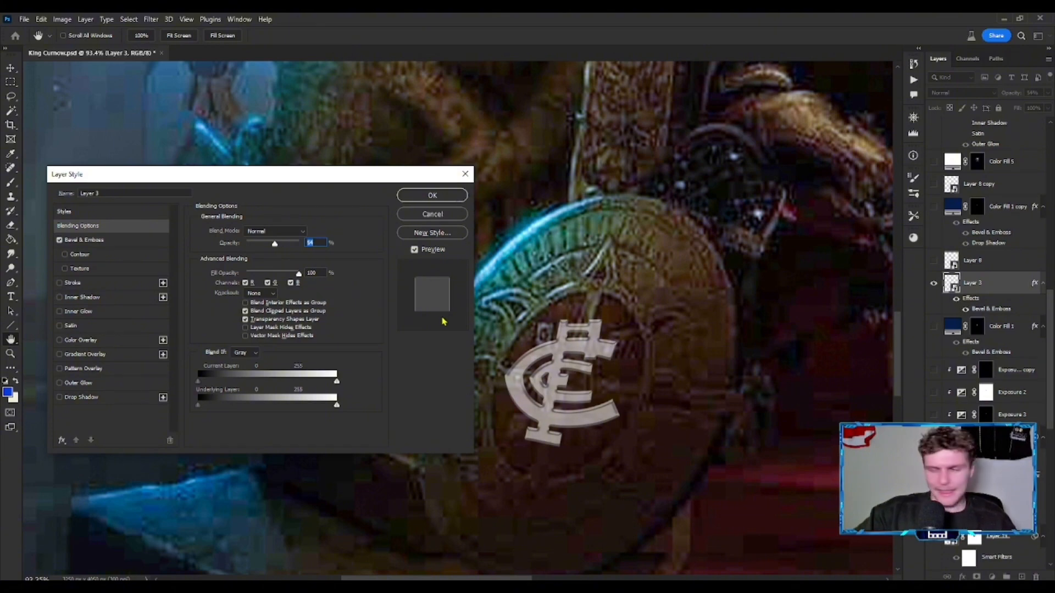
pyautogui.hotkey('ctrl', 'z')
pyautogui.click(466, 174)
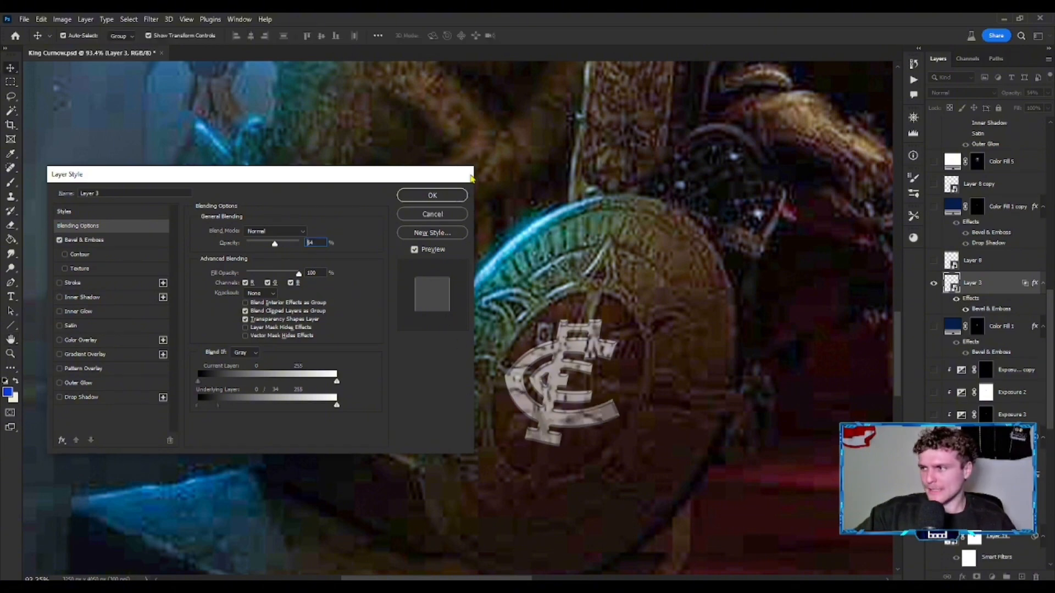
# - Compare the shield logo with and without Layer 3's Bevel & Emboss effect, leaving the effect on
pyautogui.click(957, 301)
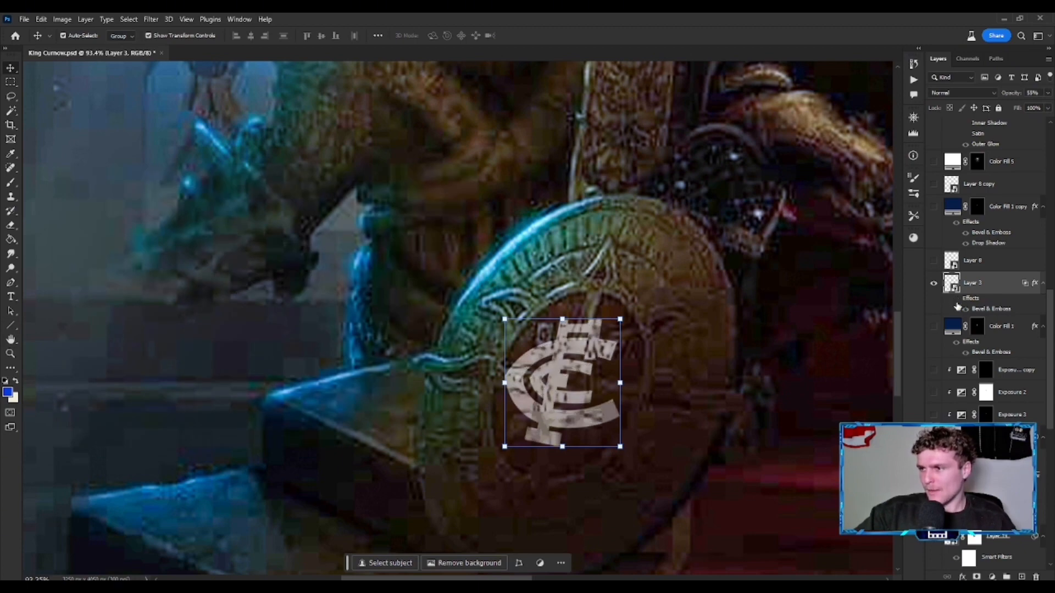
pyautogui.click(956, 300)
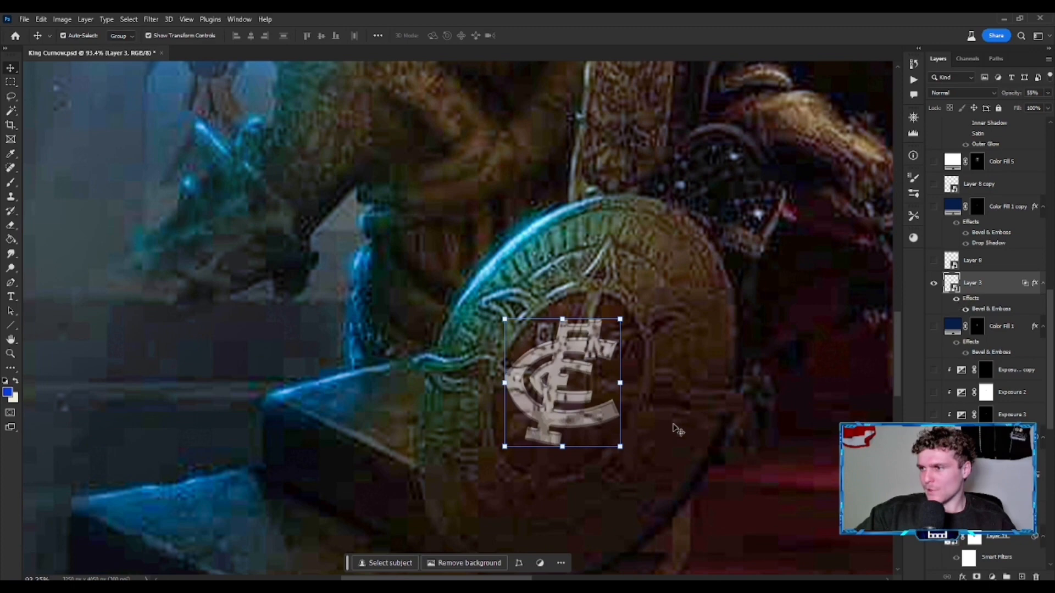
pyautogui.scroll(-6, 491, 364)
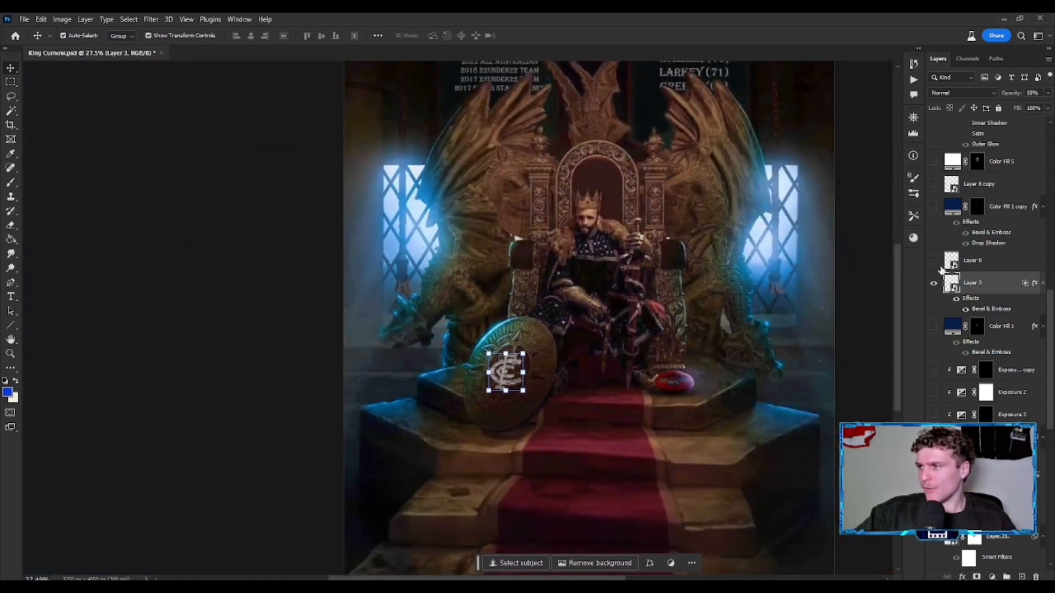
# - Show the masked player head layer that carries the Camera Raw Filter, placing the player's face on the king
pyautogui.scroll(-1, 929, 399)
pyautogui.scroll(2, 834, 358)
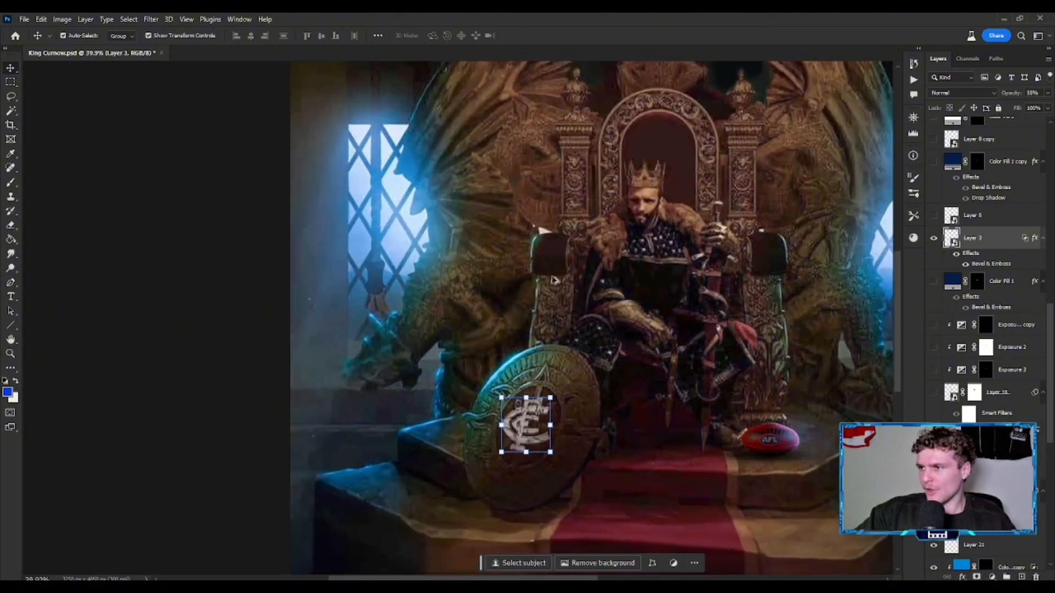
pyautogui.click(934, 394)
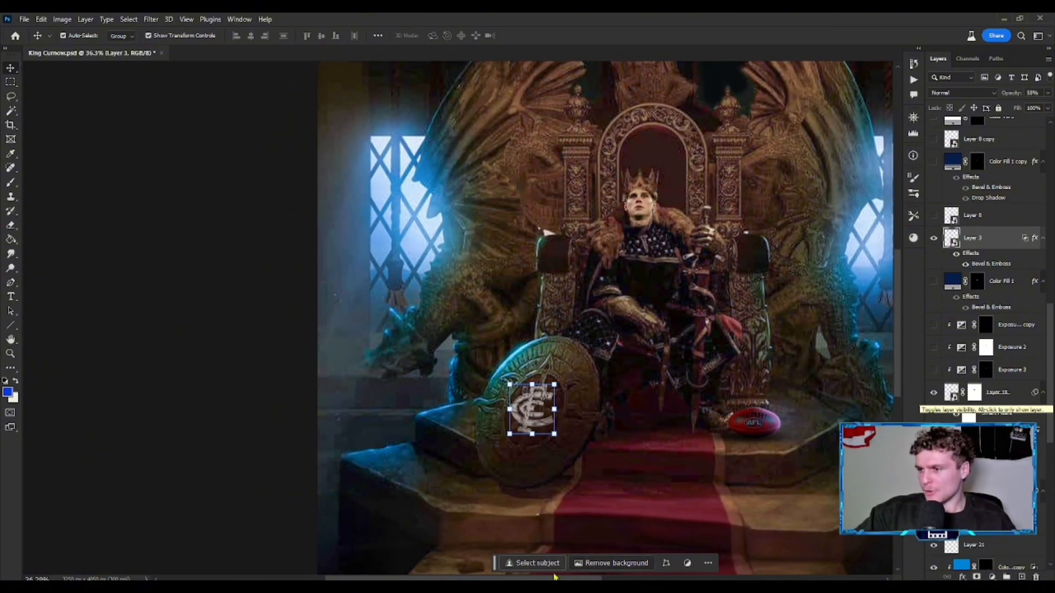
# - Switch to Chrome and open the Getty Images source photo of the player looking up in the Blues top
pyautogui.click(367, 537)
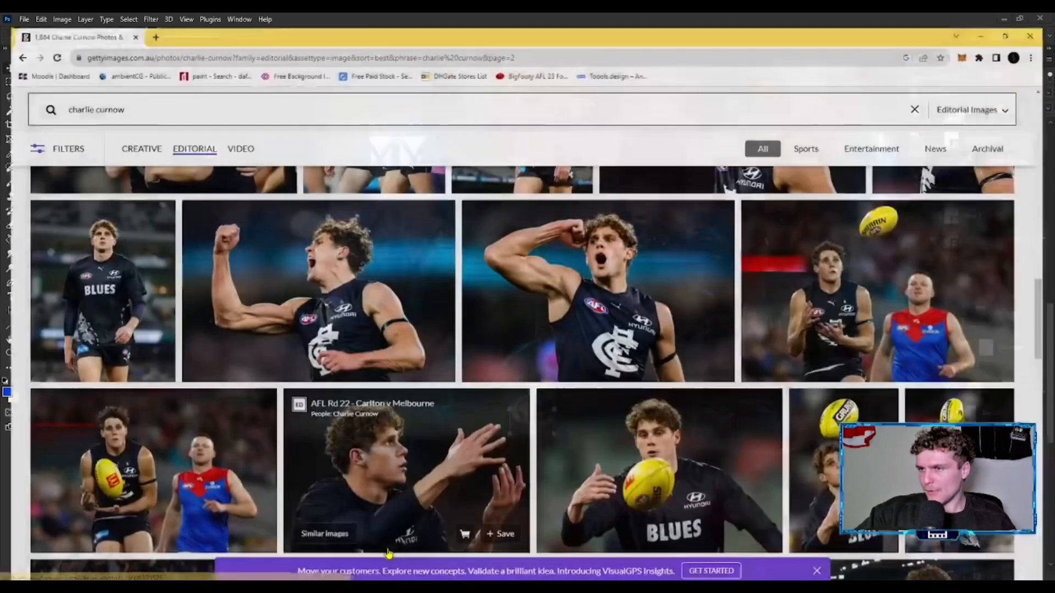
pyautogui.click(90, 273)
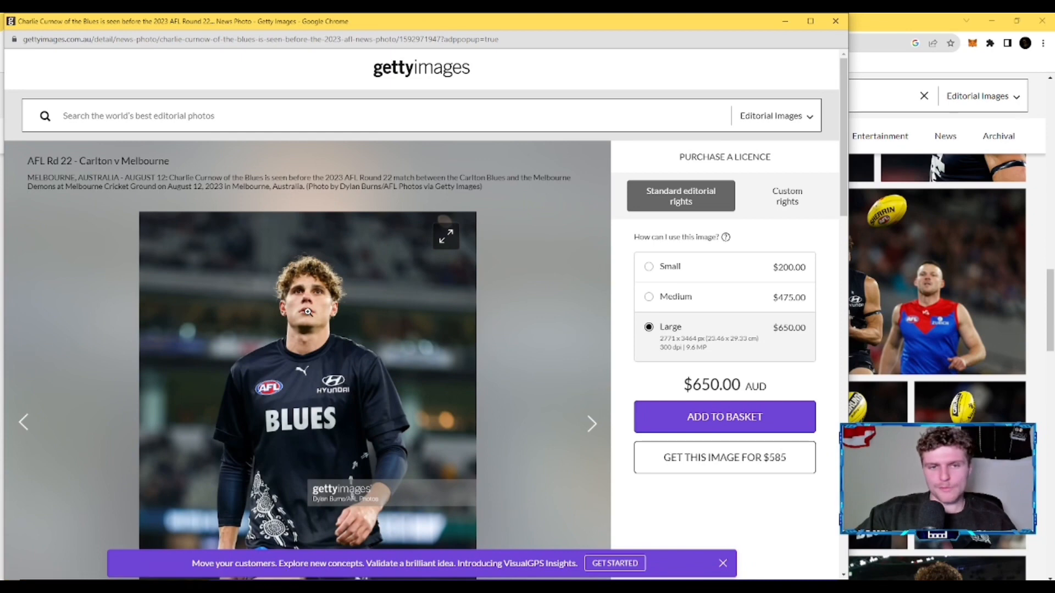
pyautogui.click(307, 312)
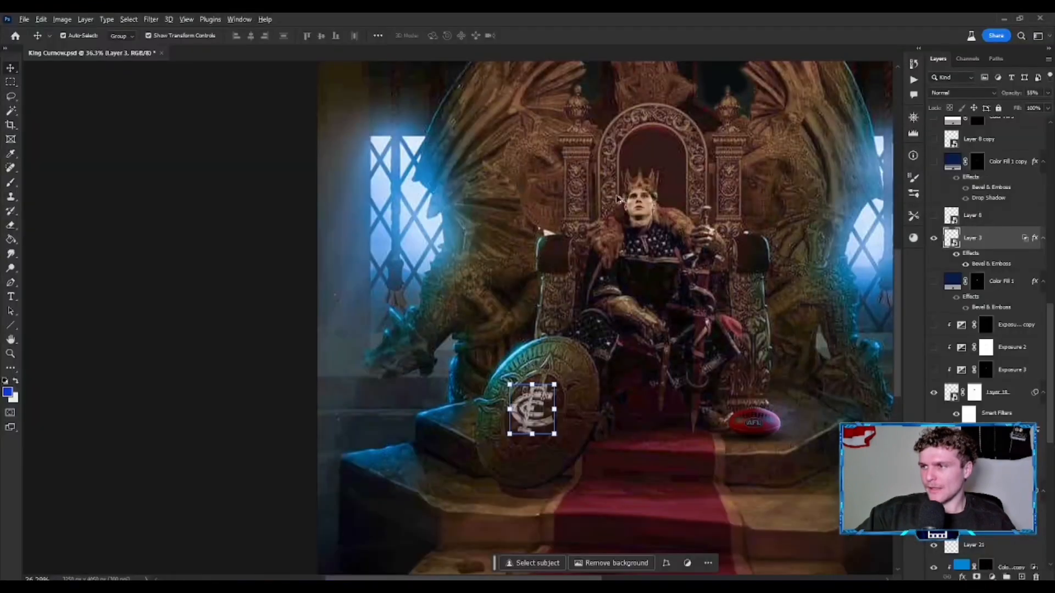
# - Return to Photoshop, examine the king's head up close and show the Exposure 3 adjustment clipped to it
pyautogui.scroll(4, 682, 244)
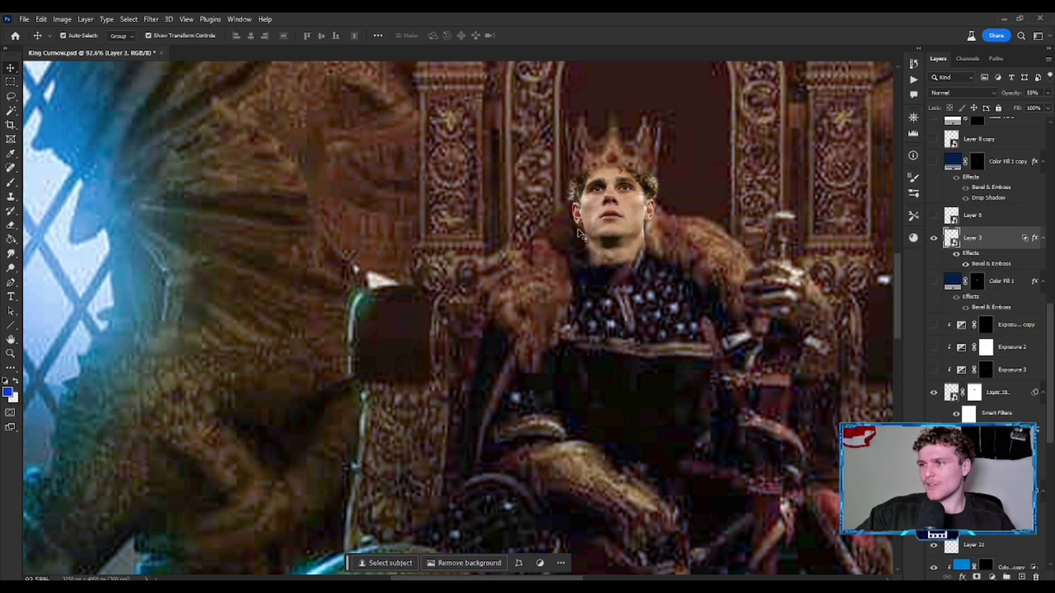
pyautogui.scroll(-3, 701, 245)
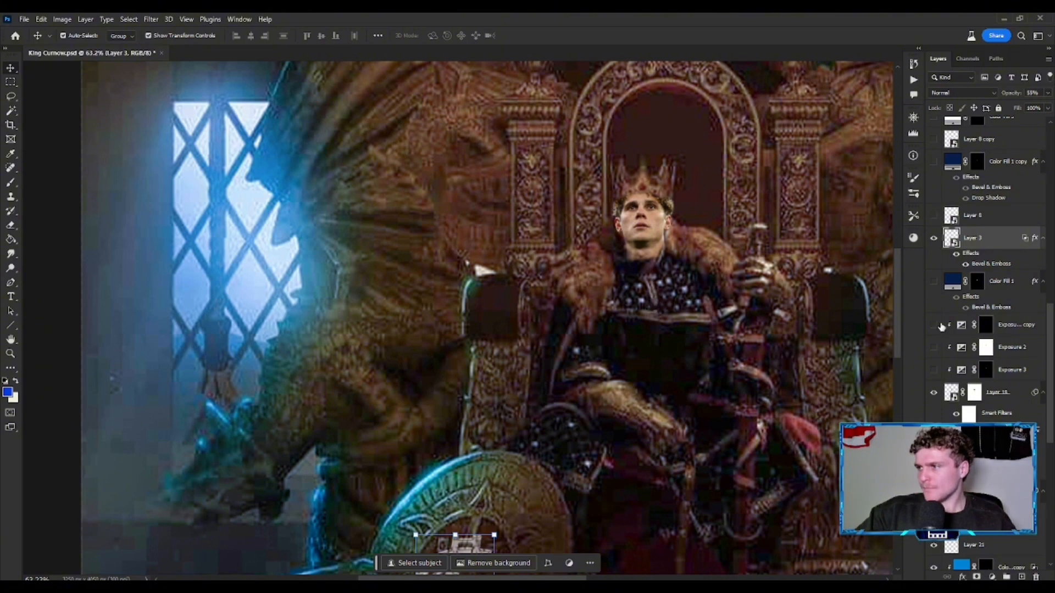
pyautogui.scroll(-2, 969, 403)
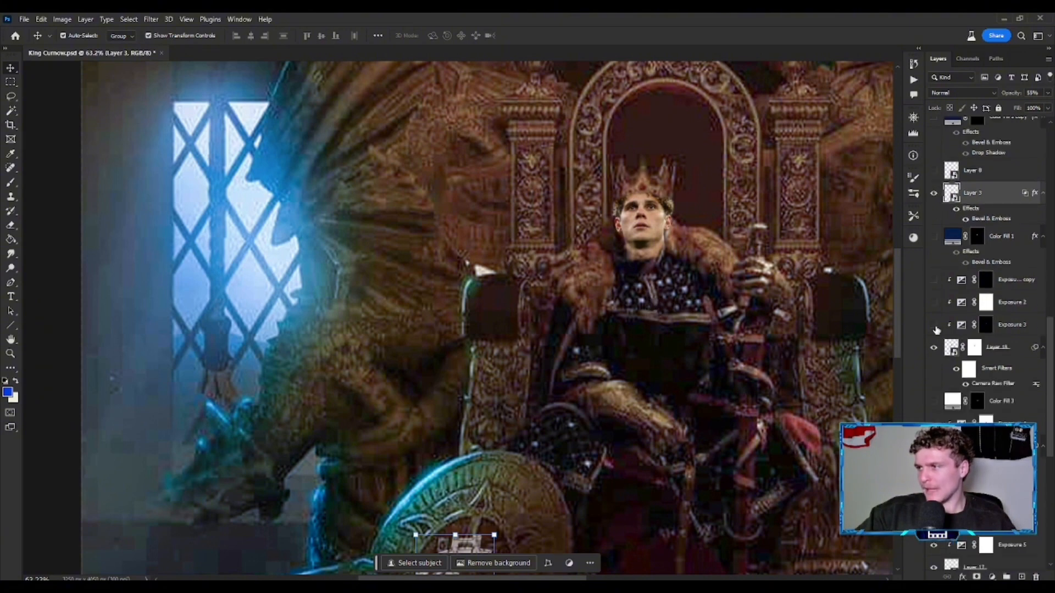
pyautogui.hscroll(1, 656, 275)
pyautogui.scroll(2, 663, 261)
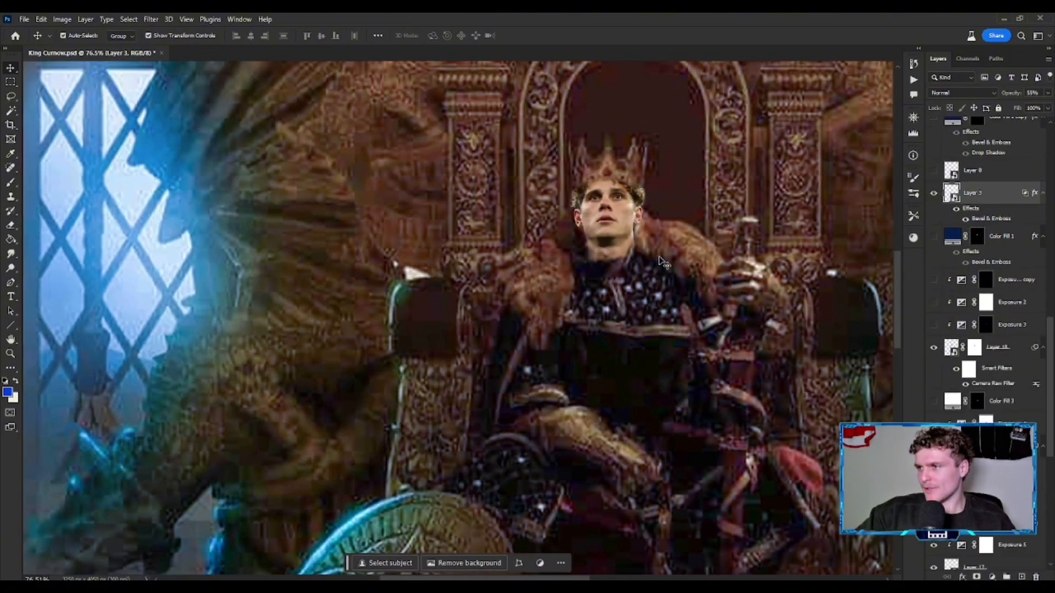
pyautogui.click(934, 325)
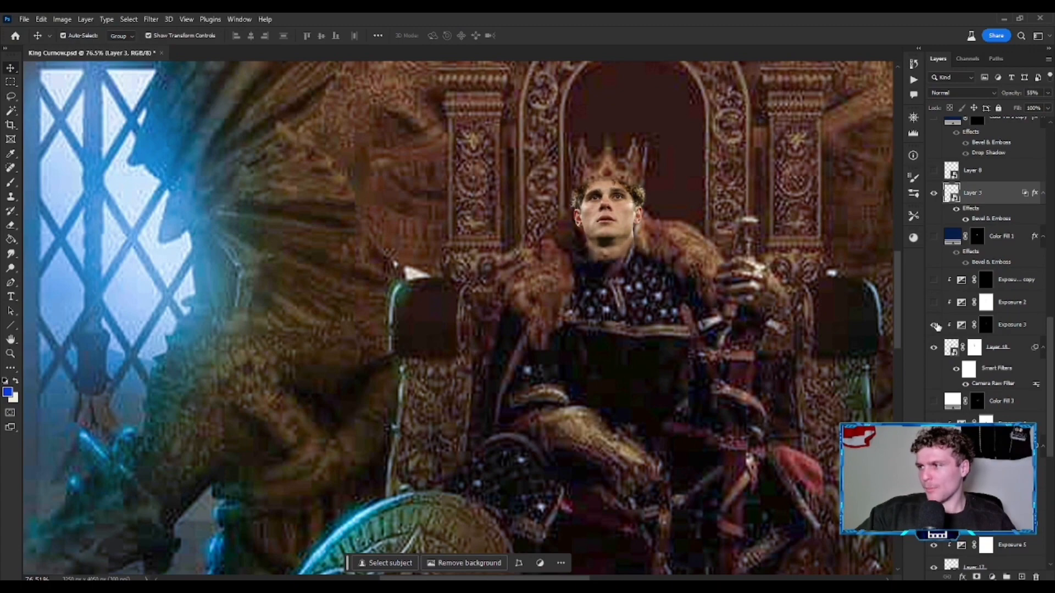
# - Show the Exposure 2 adjustment on the head and examine the face both up close and within the whole scene
pyautogui.scroll(3, 621, 262)
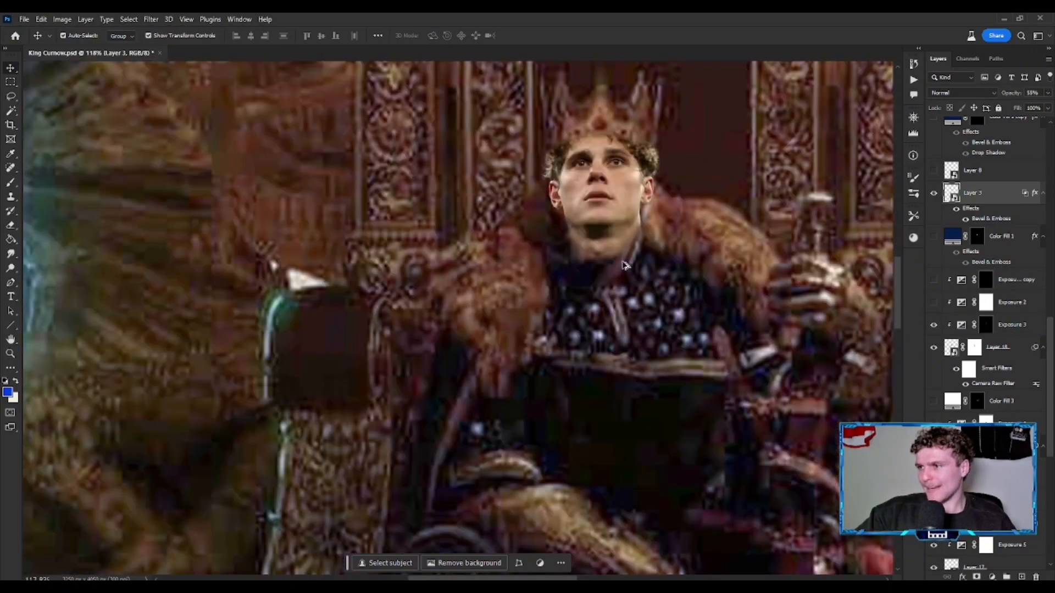
pyautogui.click(935, 303)
pyautogui.scroll(-5, 620, 234)
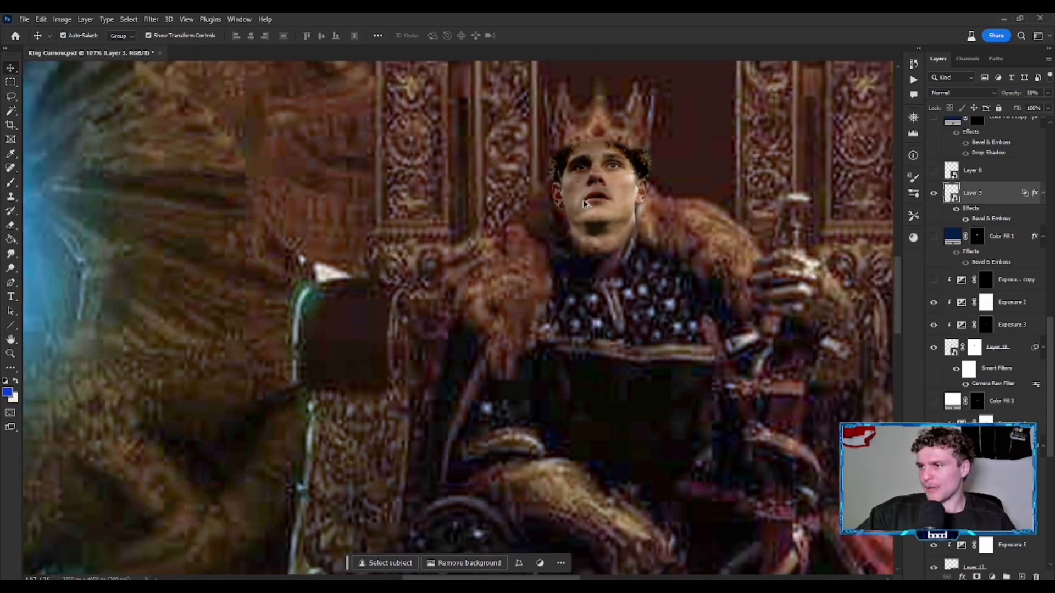
pyautogui.scroll(3, 620, 233)
pyautogui.scroll(2, 620, 234)
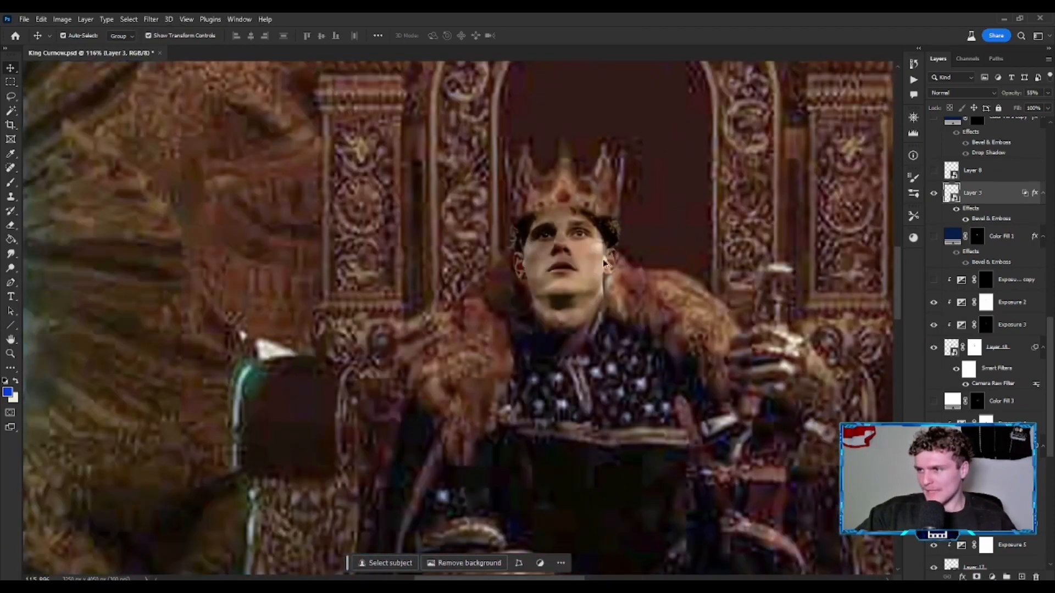
pyautogui.scroll(2, 581, 273)
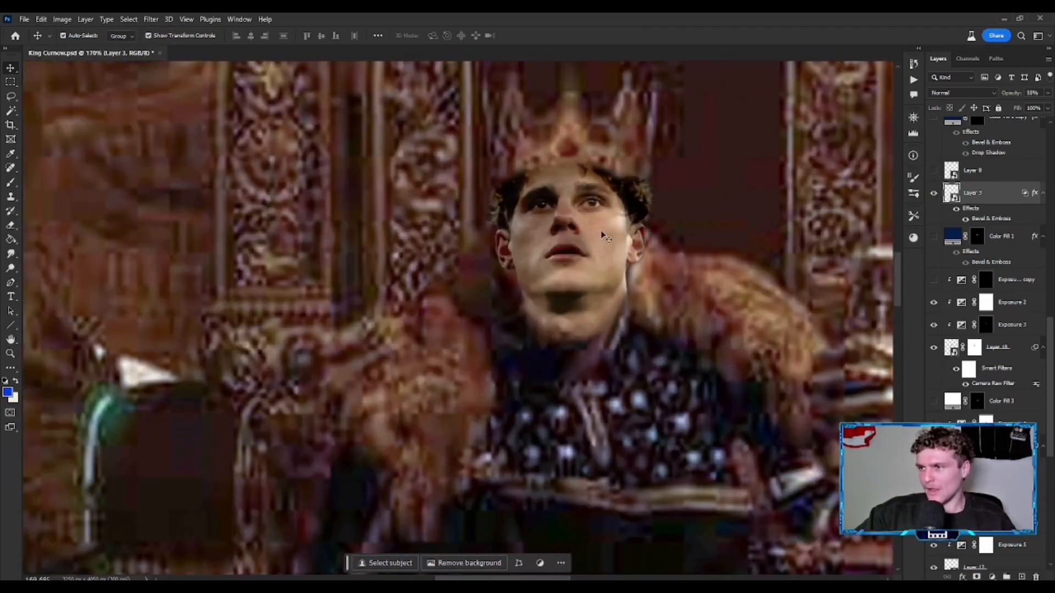
pyautogui.scroll(-3, 630, 261)
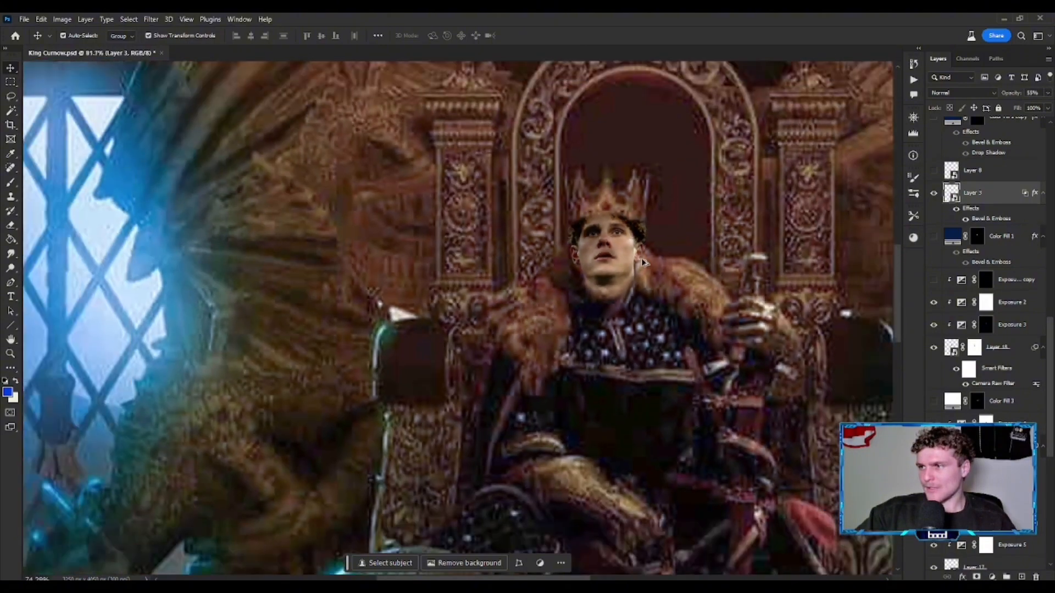
pyautogui.scroll(-4, 669, 235)
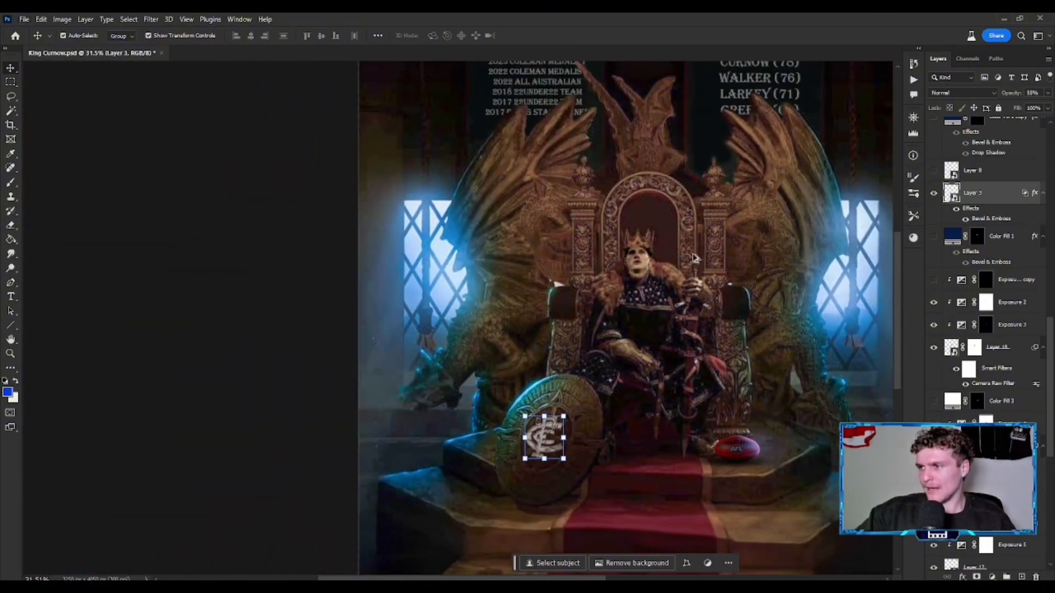
pyautogui.scroll(8, 604, 272)
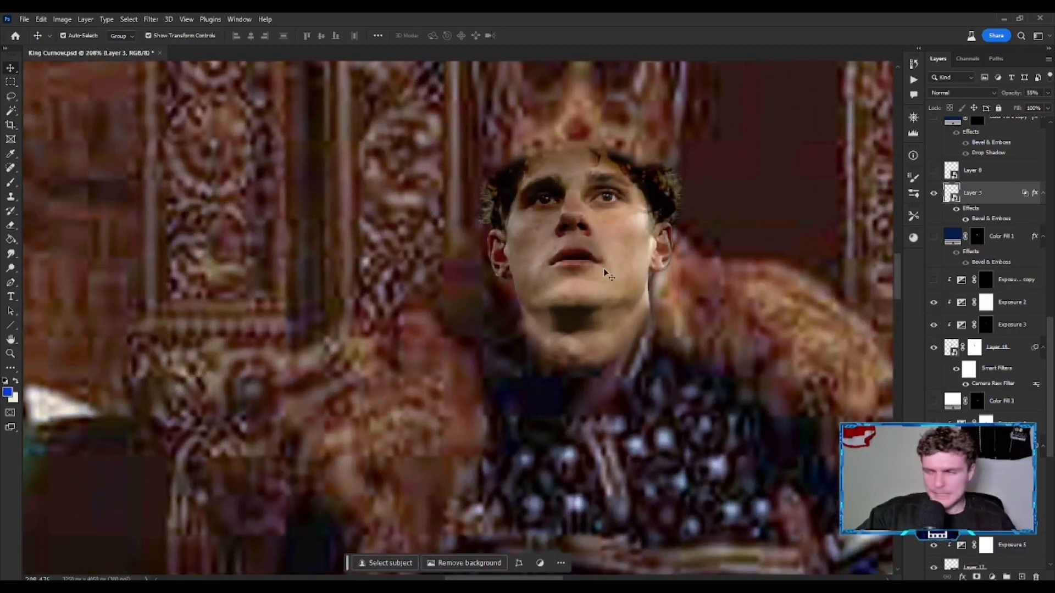
# - Compare the face with and without the Exposure copy adjustment above Exposure 2, leaving the adjustment visible
pyautogui.click(933, 282)
pyautogui.click(933, 281)
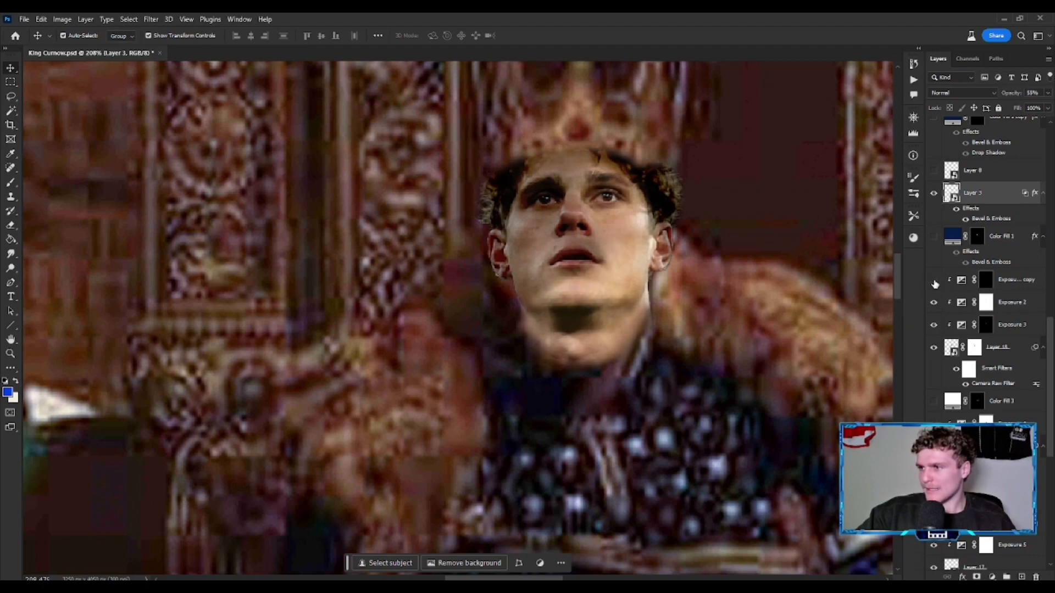
pyautogui.click(933, 281)
pyautogui.scroll(-4, 659, 258)
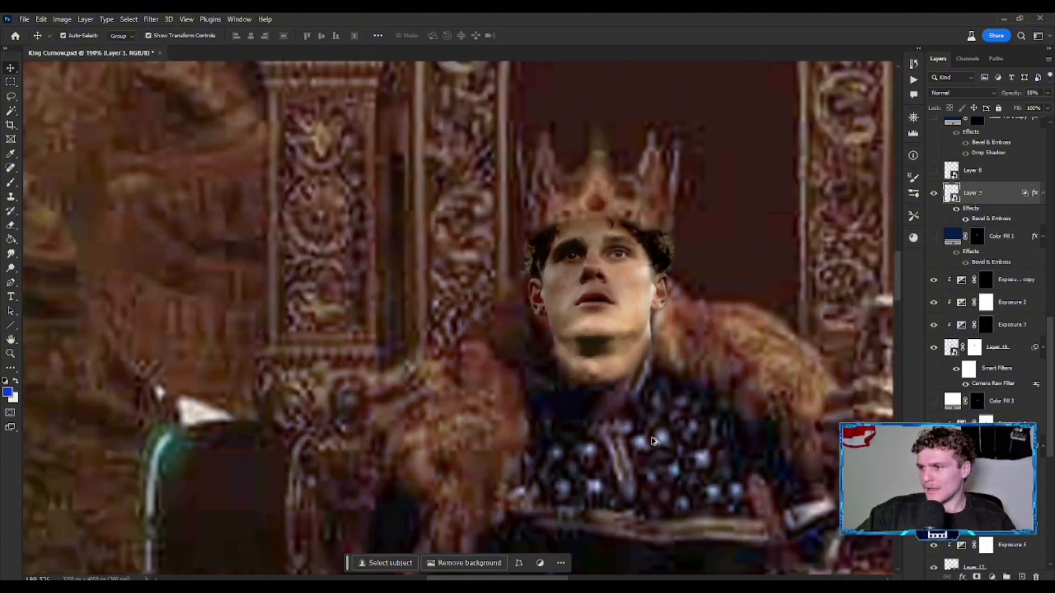
pyautogui.scroll(-1, 669, 391)
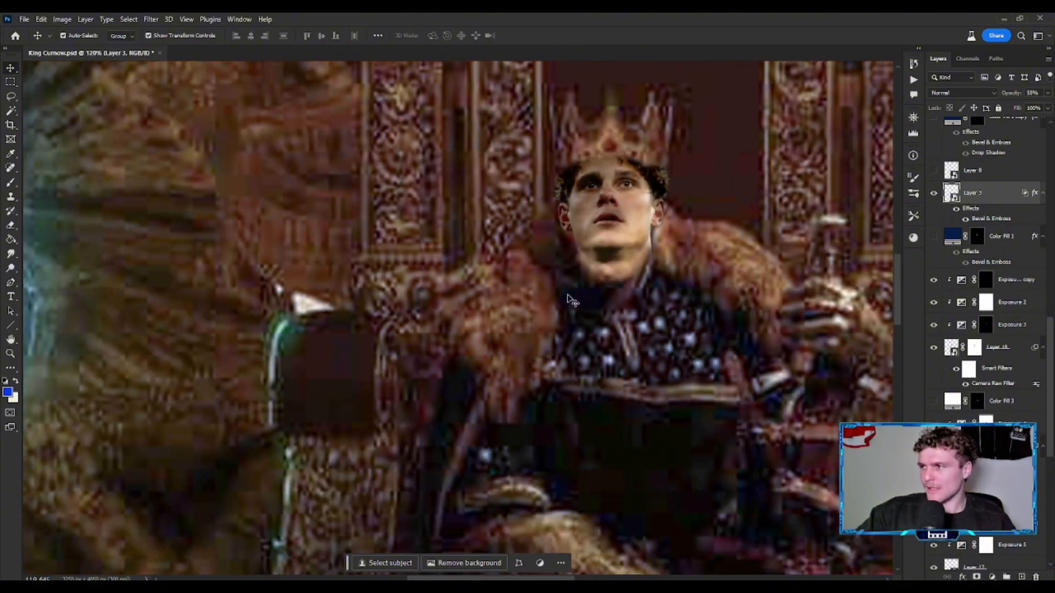
# - Show the Carlton jersey layer with the Puppet Warp smart filter on the king's torso
pyautogui.scroll(-3, 977, 269)
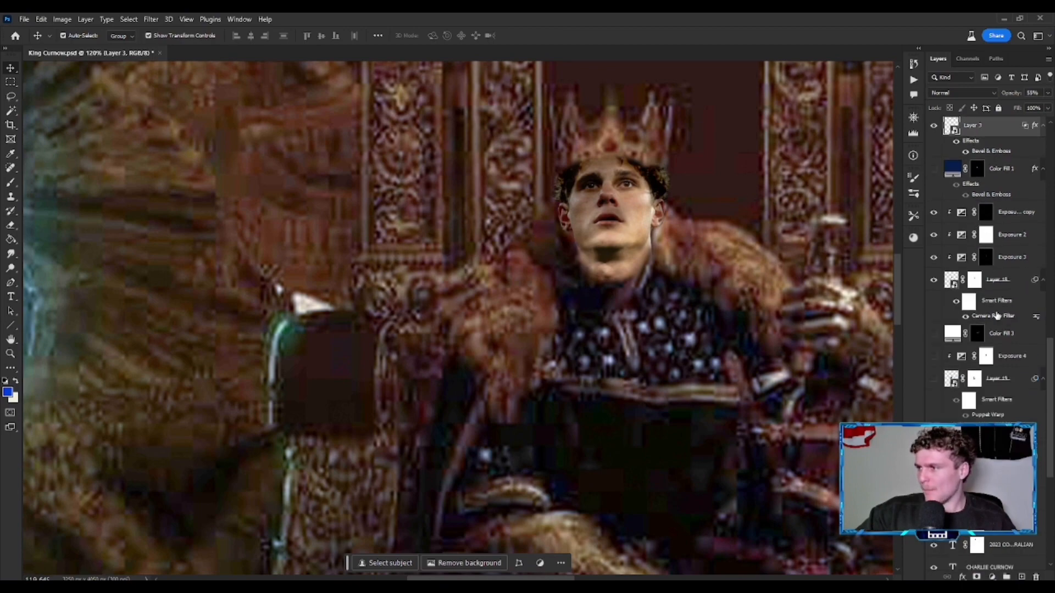
pyautogui.click(933, 289)
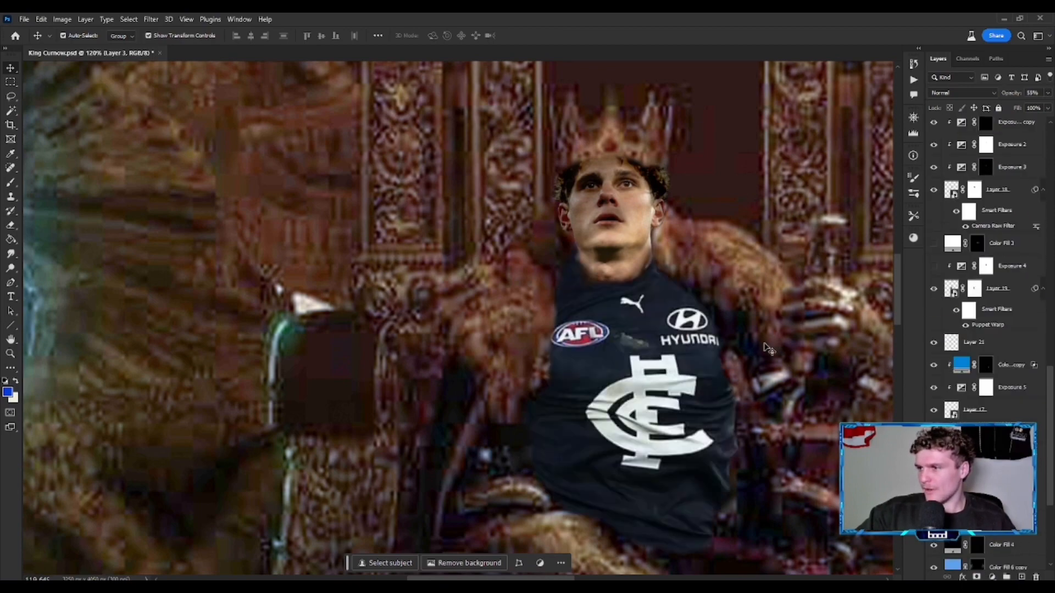
pyautogui.scroll(-6, 770, 348)
pyautogui.scroll(4, 736, 407)
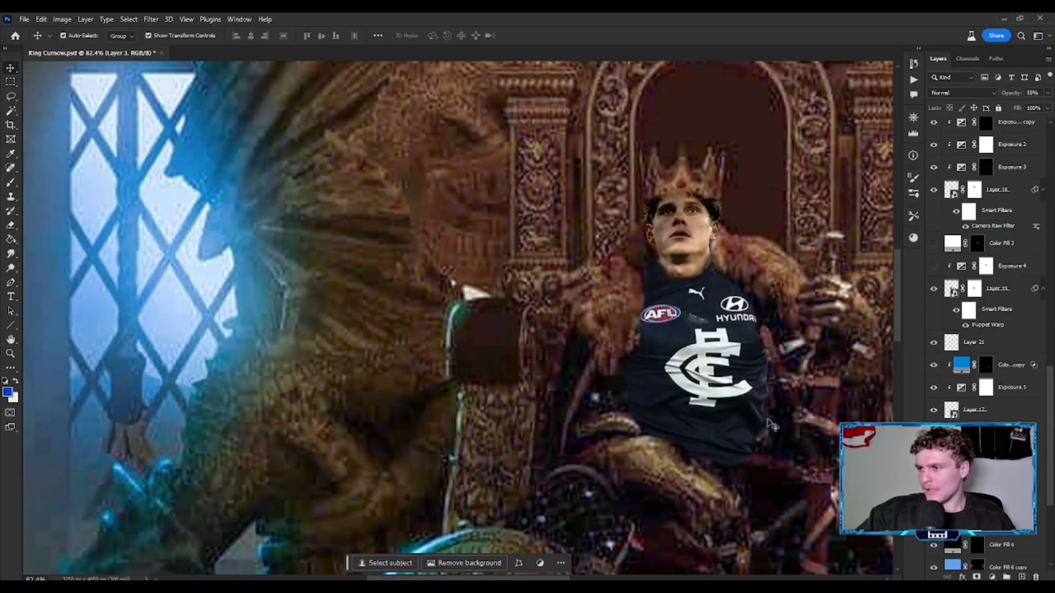
# - Show the Exposure 4 adjustment and the white Color Fill 3 glow on the jersey, then view the whole composite
pyautogui.click(934, 267)
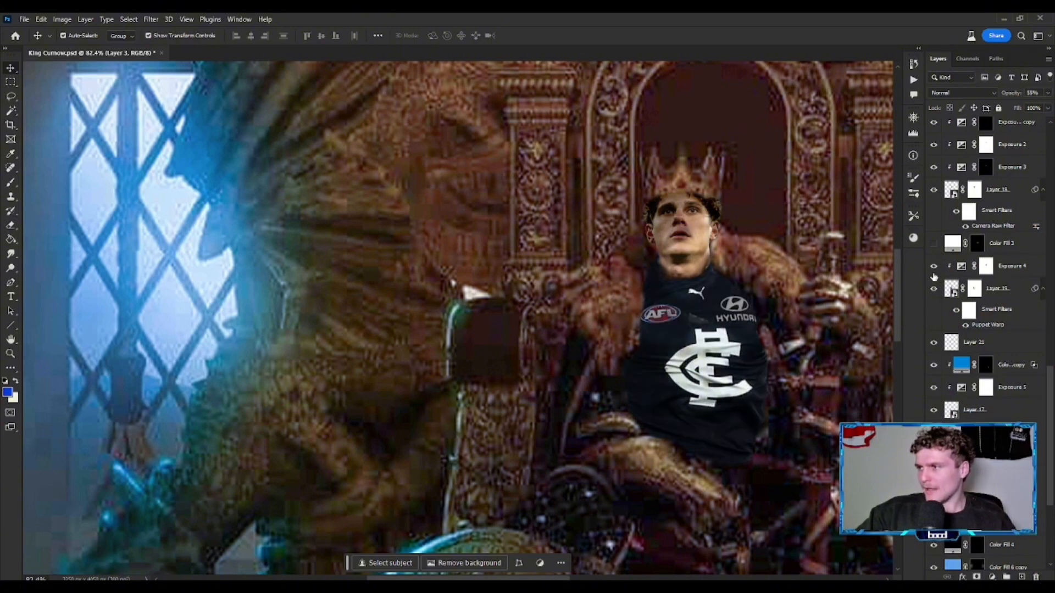
pyautogui.click(934, 245)
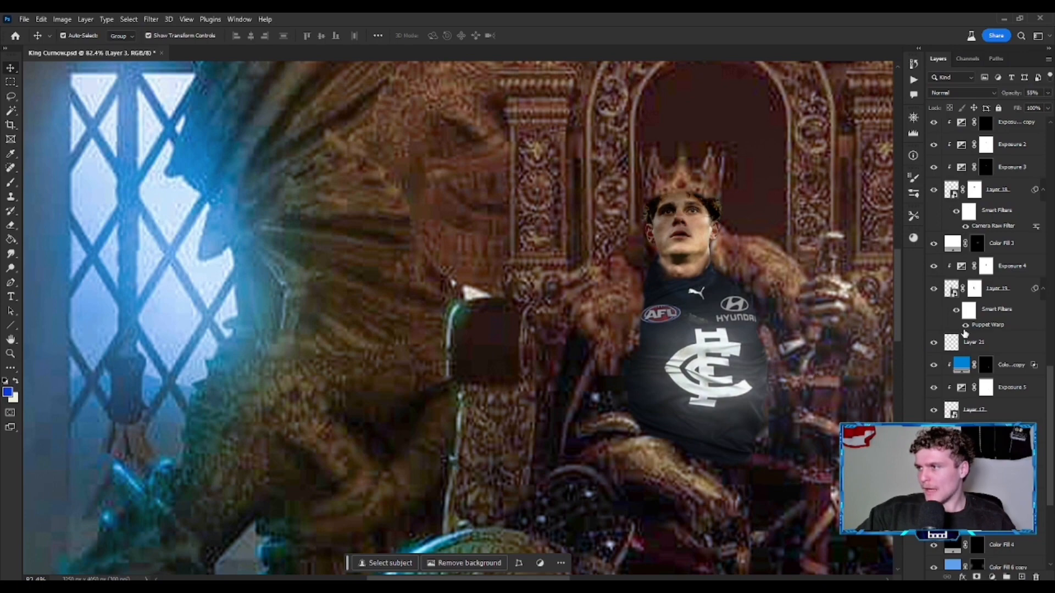
pyautogui.scroll(-4, 761, 398)
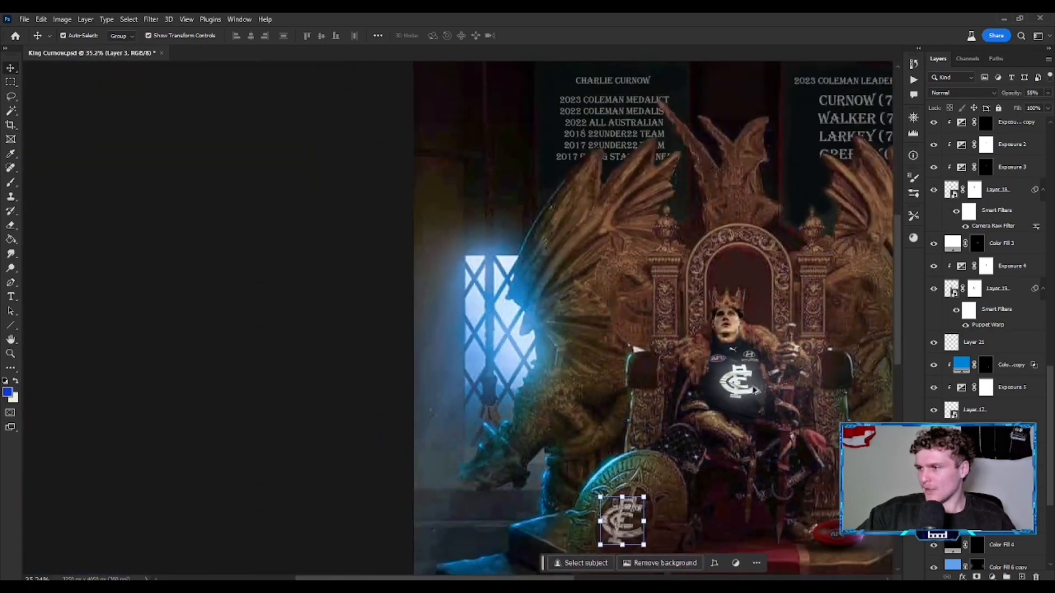
pyautogui.scroll(-2, 796, 387)
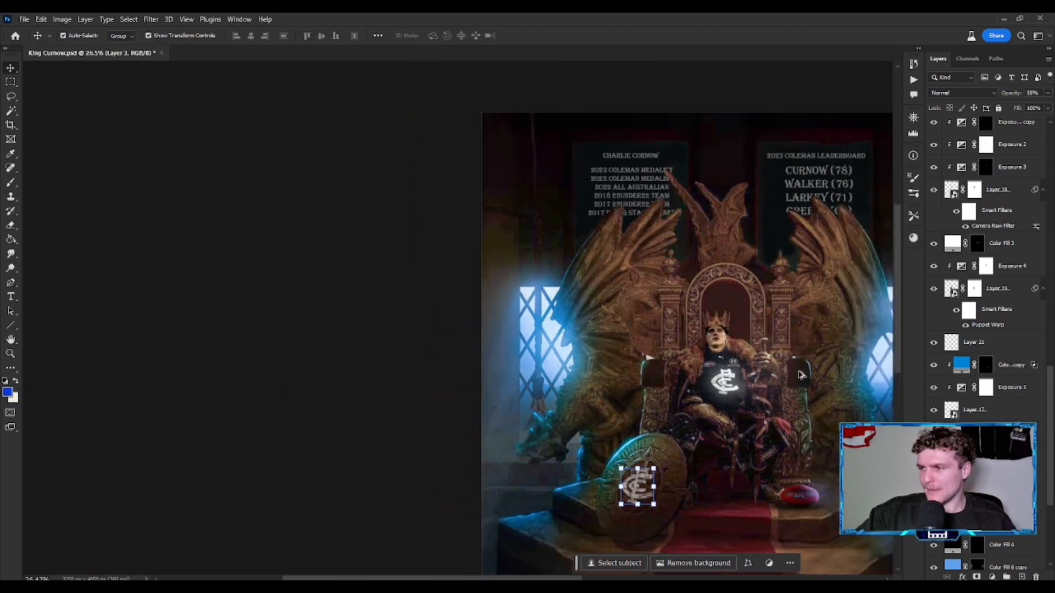
# - Show the navy Color Fill 1 ribbon around the king's neck and the Layer 8 medal hanging from it
pyautogui.scroll(5, 777, 406)
pyautogui.scroll(-3, 723, 386)
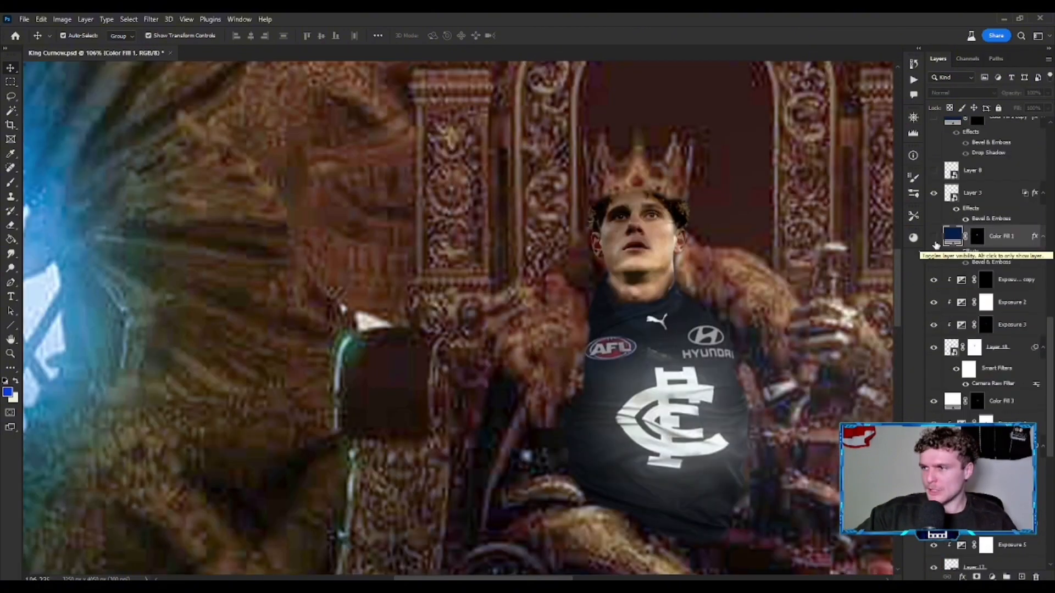
pyautogui.click(983, 238)
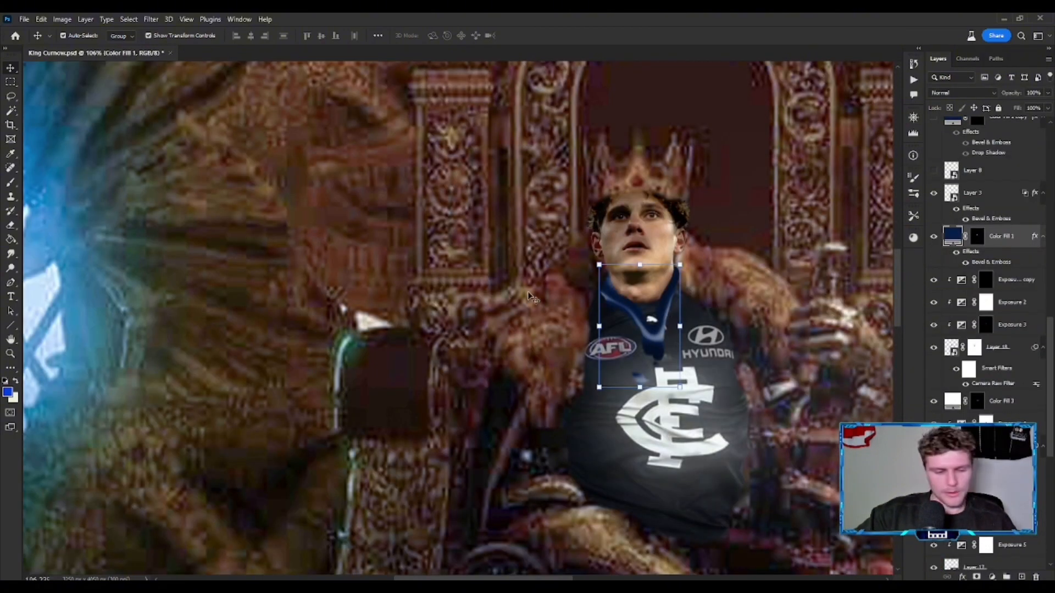
pyautogui.scroll(1, 949, 236)
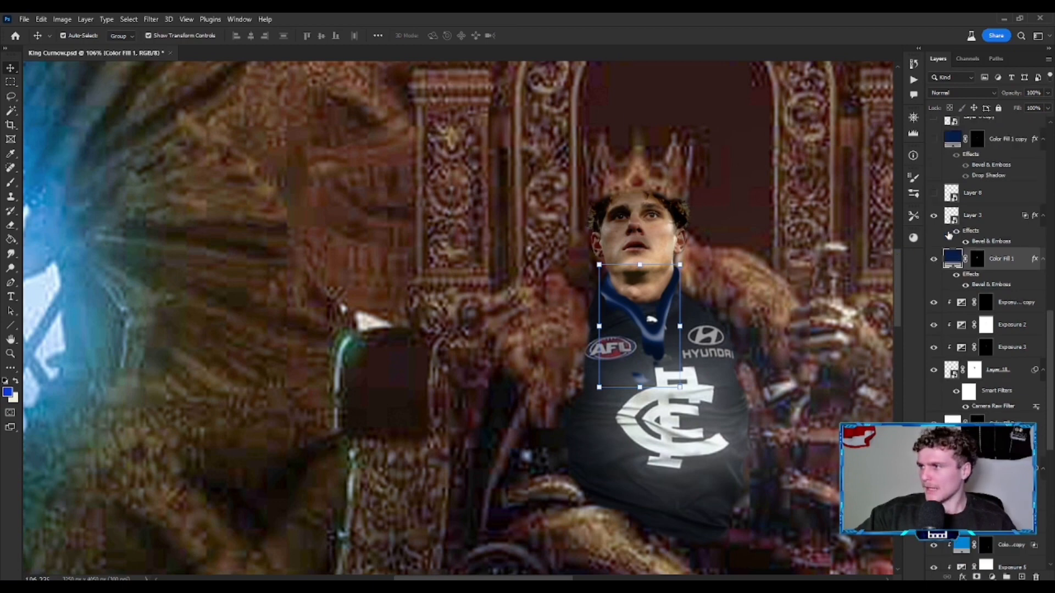
pyautogui.click(933, 197)
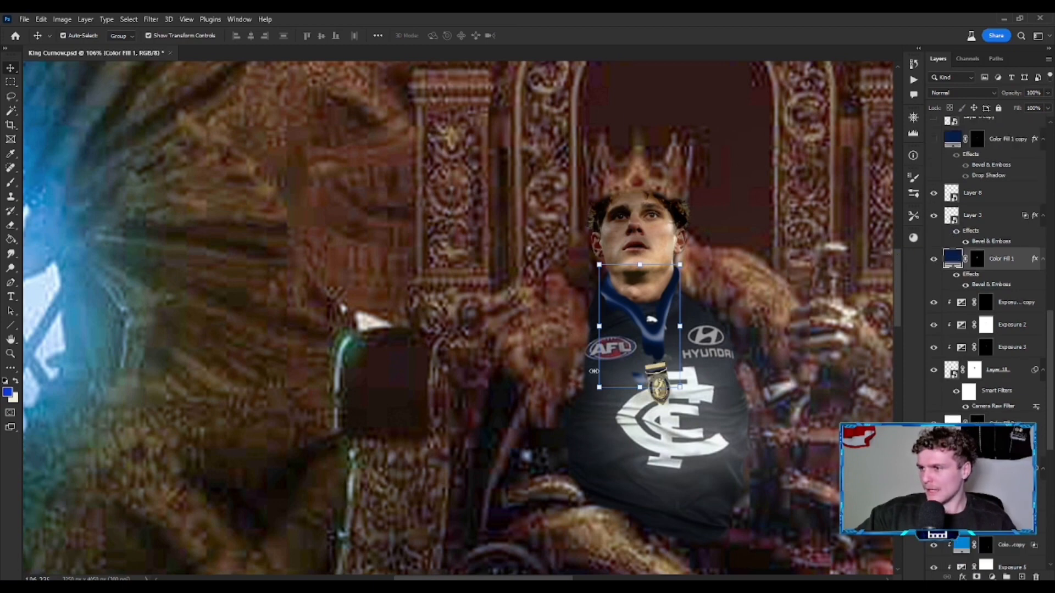
pyautogui.scroll(2, 948, 240)
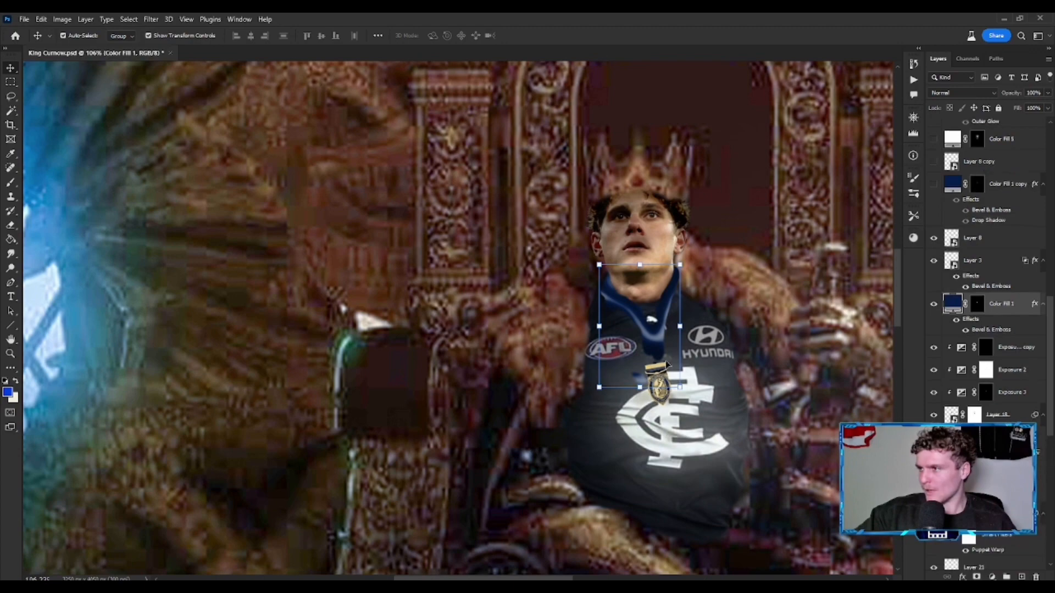
pyautogui.scroll(6, 669, 375)
pyautogui.scroll(-8, 670, 403)
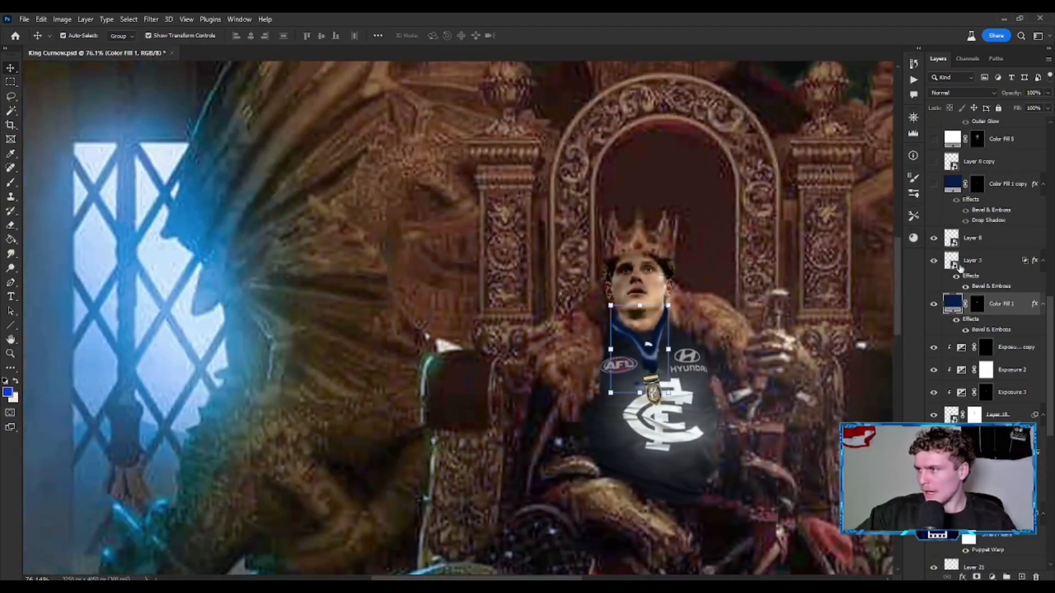
# - Show the second medal with its ribbon, Color Fill 1 copy and Layer 8 copy, and examine both medals on the jersey
pyautogui.scroll(3, 954, 259)
pyautogui.click(934, 251)
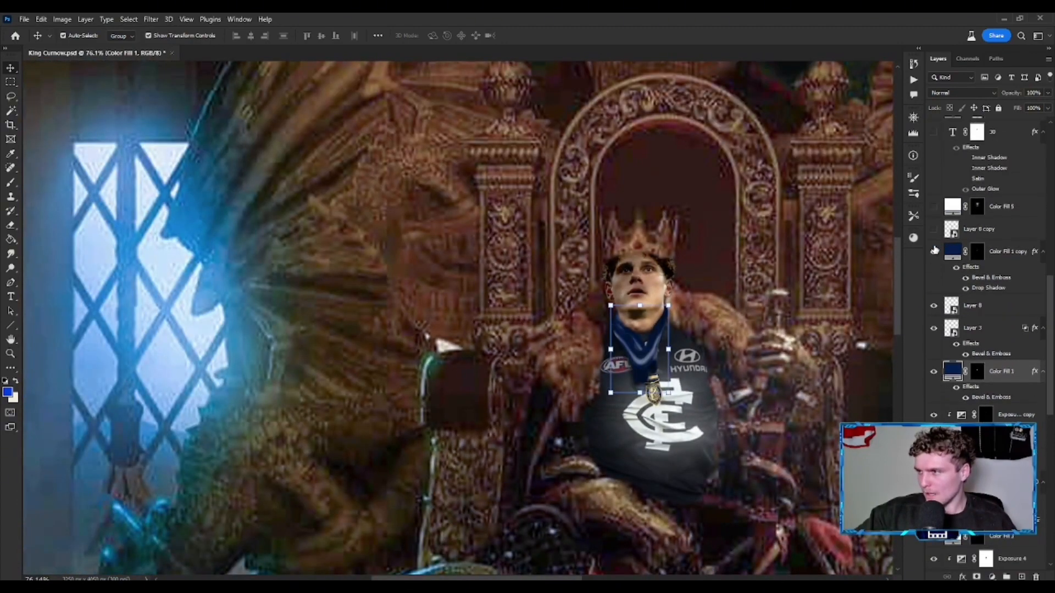
pyautogui.click(935, 232)
pyautogui.scroll(4, 640, 379)
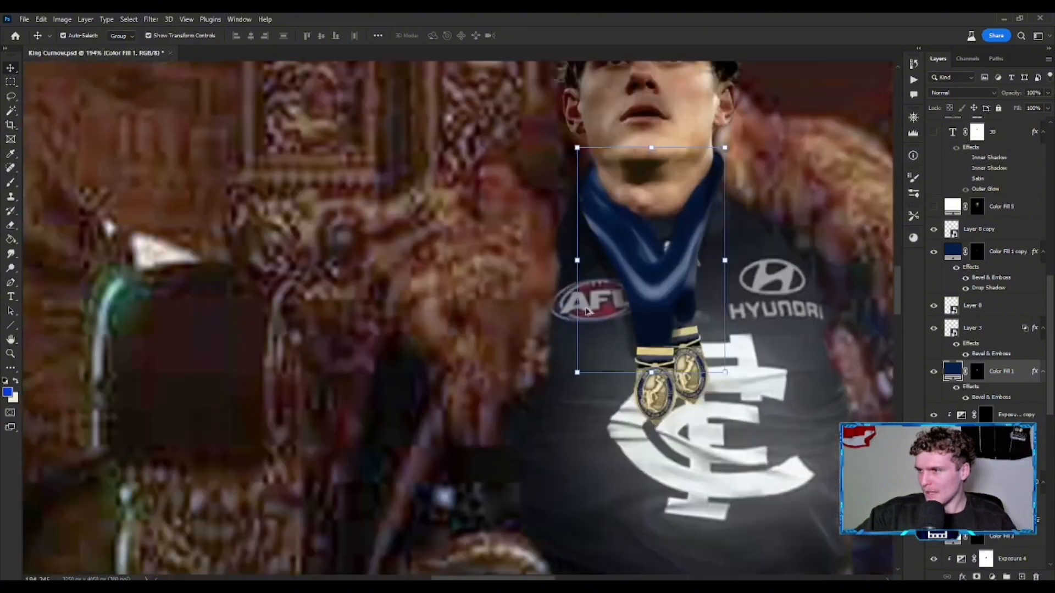
pyautogui.scroll(-4, 626, 308)
pyautogui.scroll(-3, 625, 292)
pyautogui.scroll(2, 632, 292)
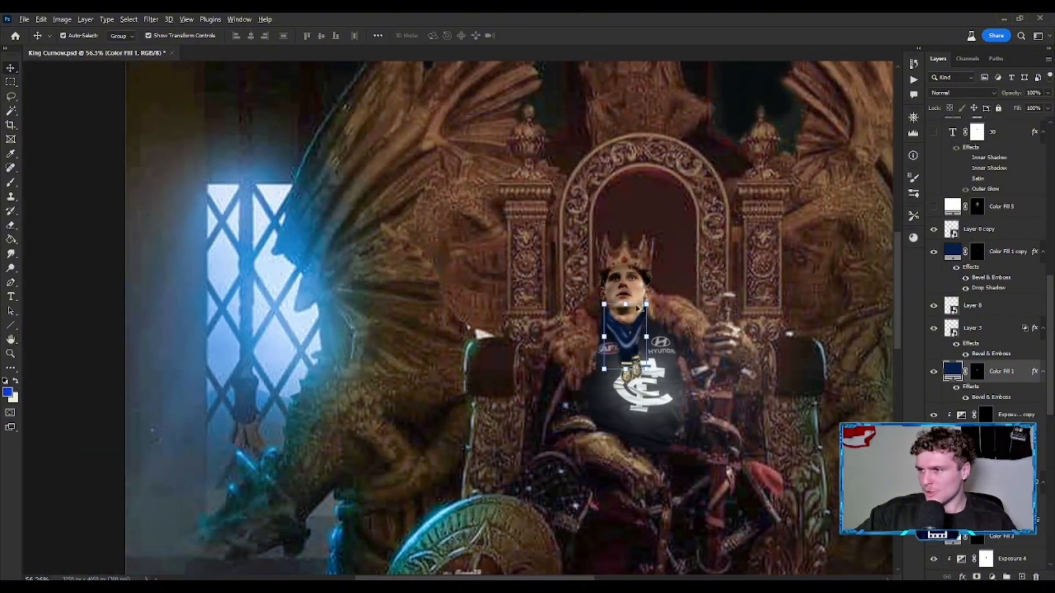
pyautogui.scroll(5, 637, 330)
pyautogui.scroll(-2, 635, 341)
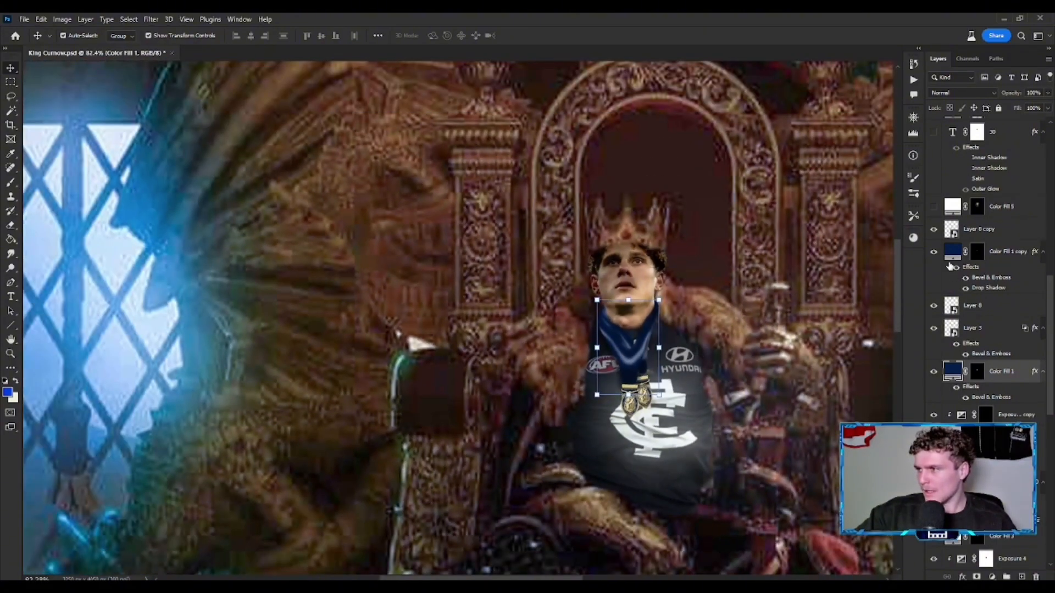
# - Compare the Color Fill 1 copy ribbon with and without its Drop Shadow and Bevel & Emboss effects, leaving them visible
pyautogui.click(966, 288)
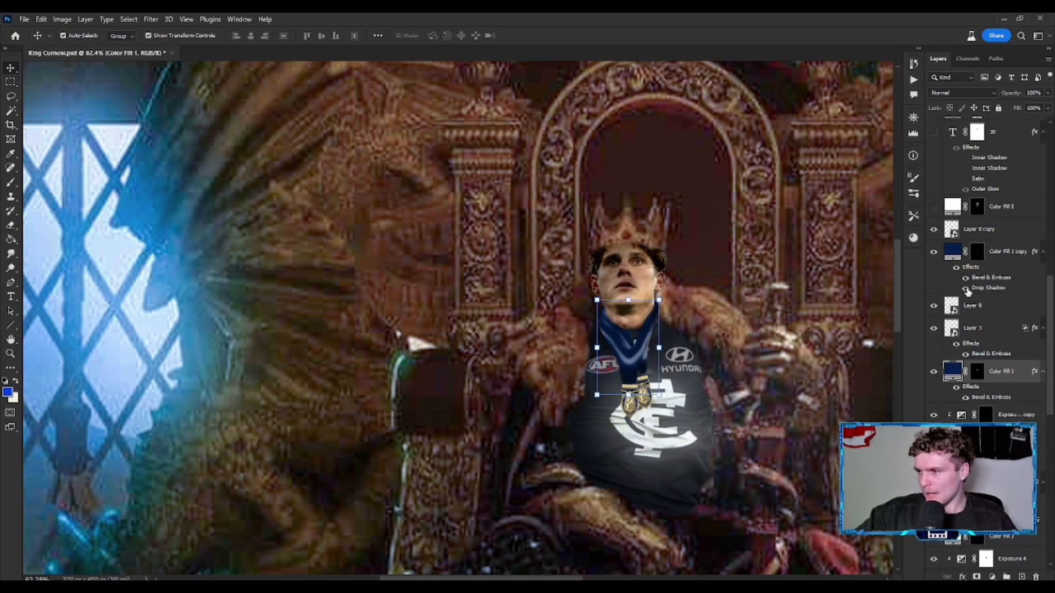
pyautogui.click(966, 288)
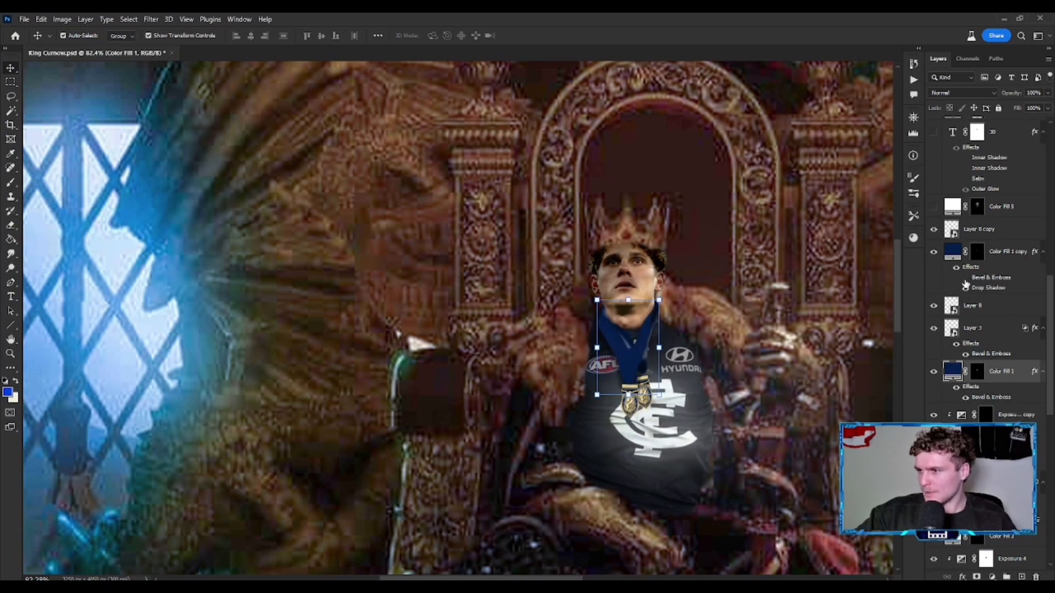
pyautogui.click(965, 281)
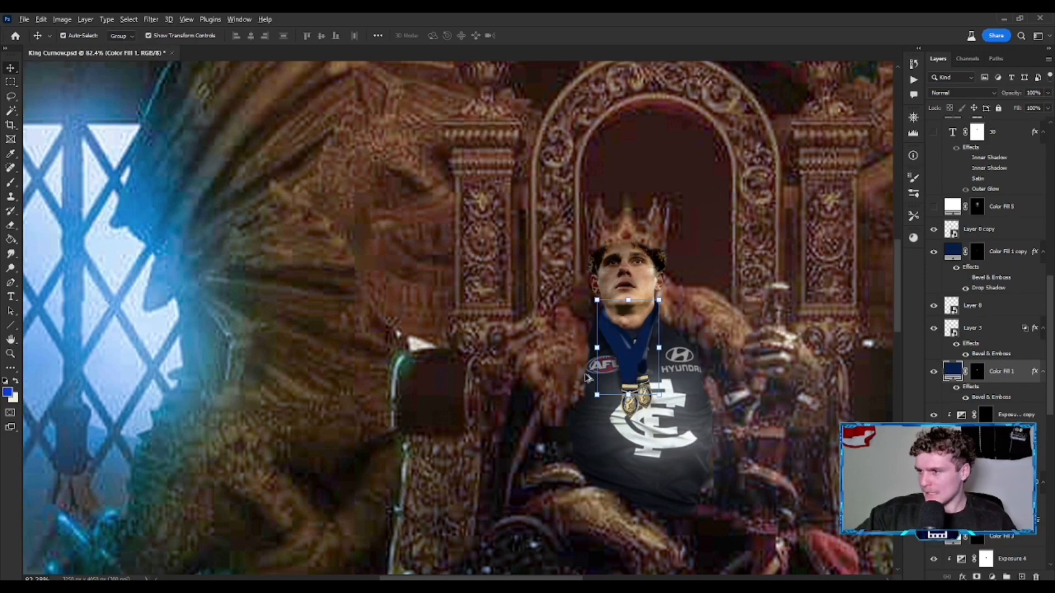
pyautogui.scroll(3, 610, 365)
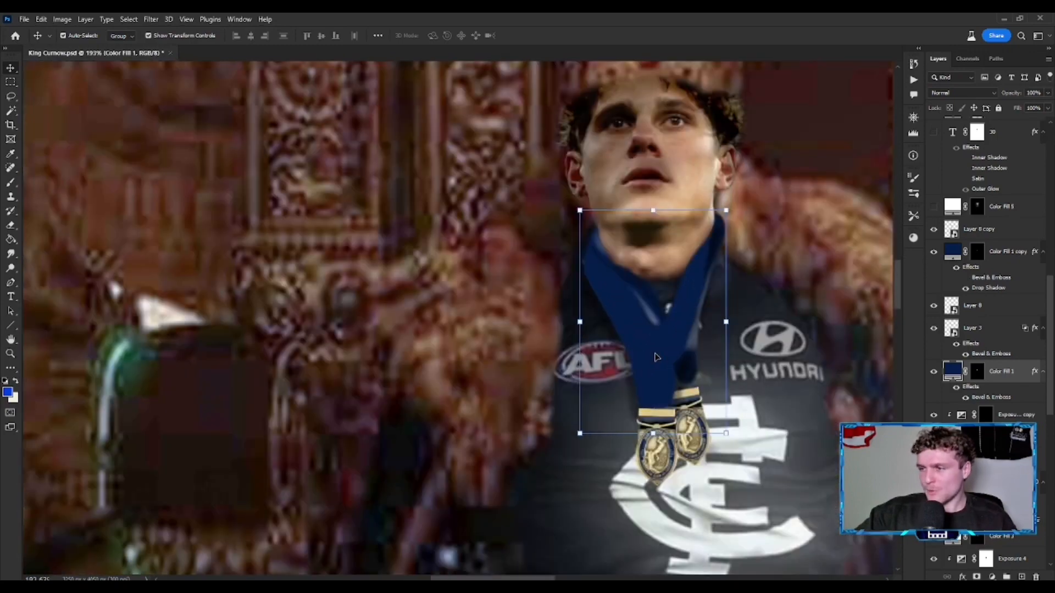
pyautogui.click(966, 279)
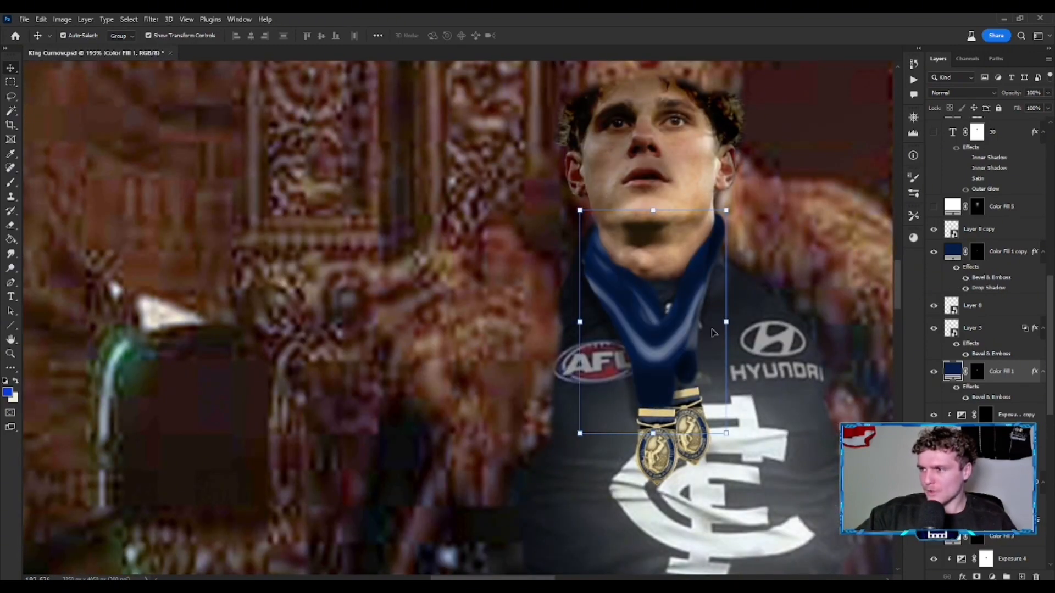
pyautogui.scroll(-5, 757, 331)
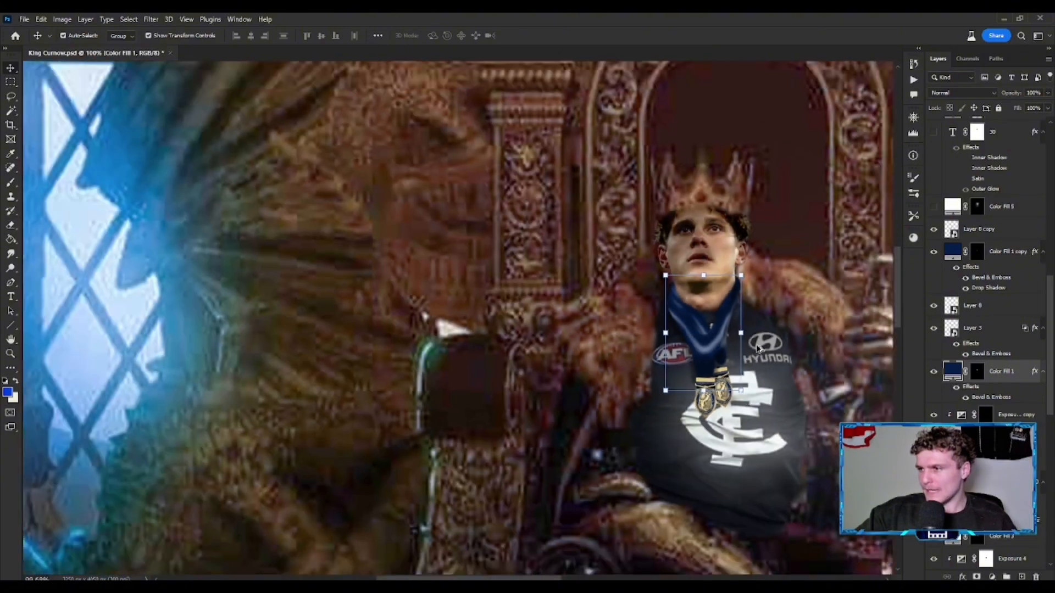
# - Show the 30 text layer on the throne's backrest and turn on its Outer Glow effect
pyautogui.scroll(1, 961, 216)
pyautogui.scroll(1, 962, 216)
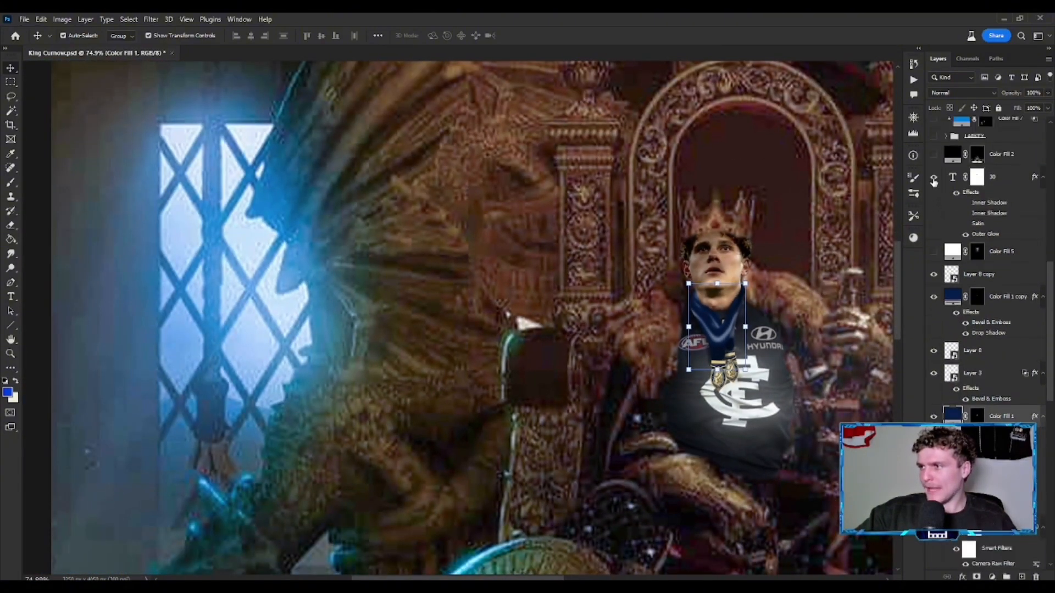
pyautogui.click(933, 178)
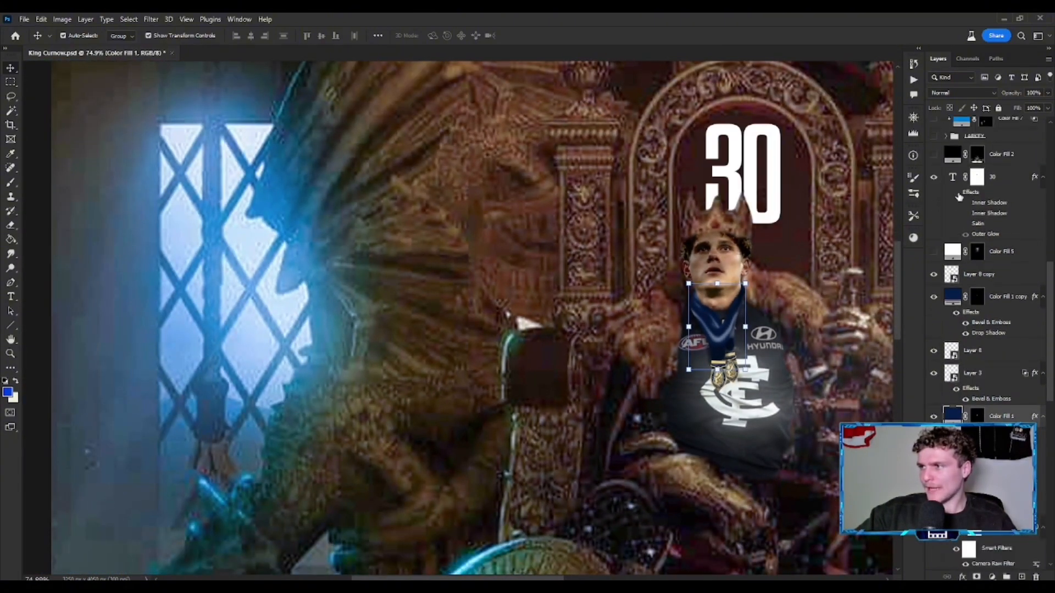
pyautogui.scroll(-5, 795, 235)
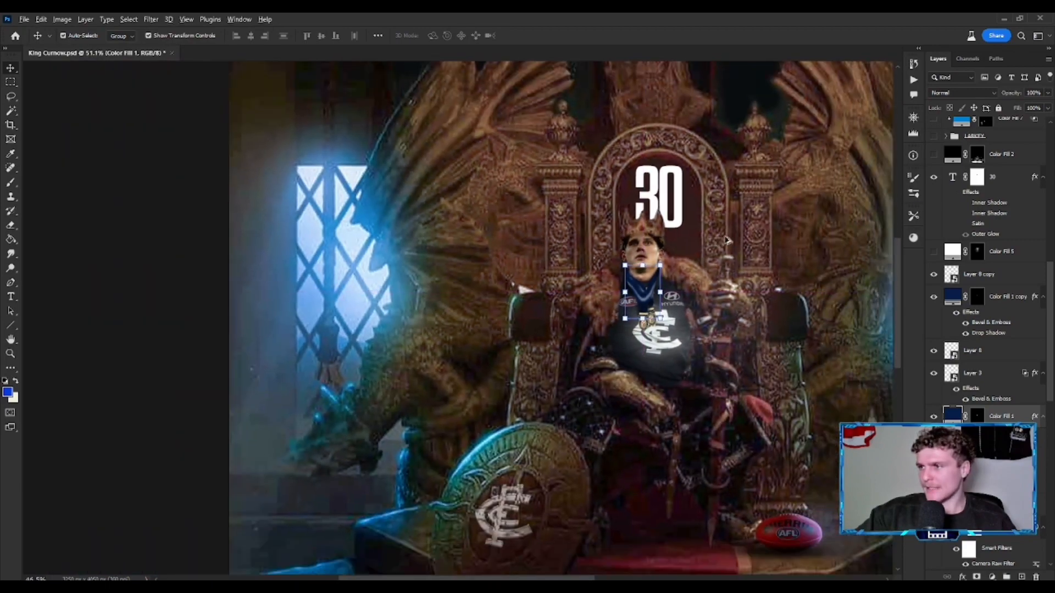
pyautogui.scroll(2, 724, 240)
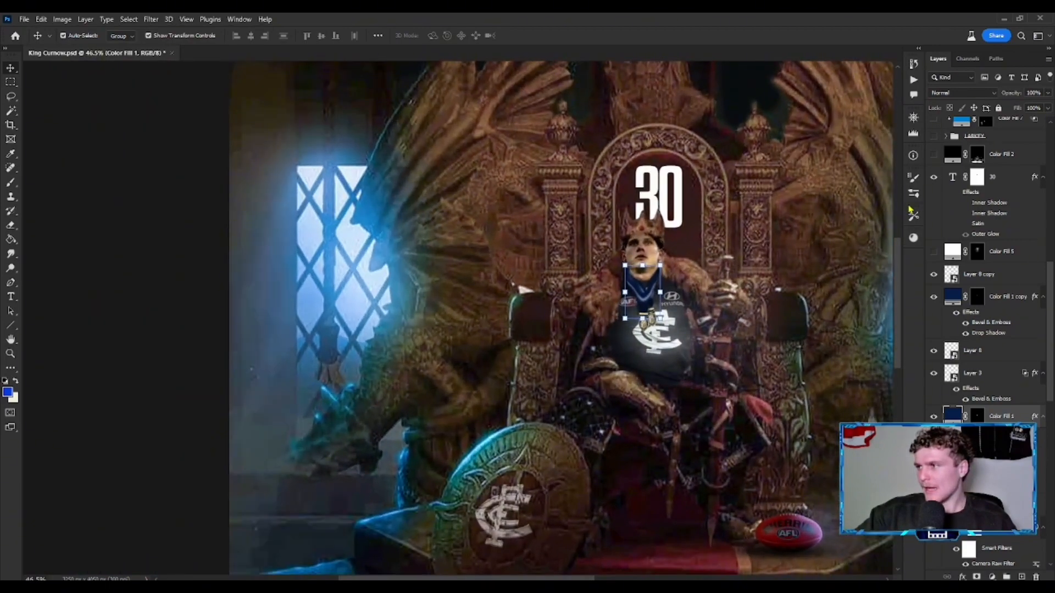
pyautogui.click(957, 192)
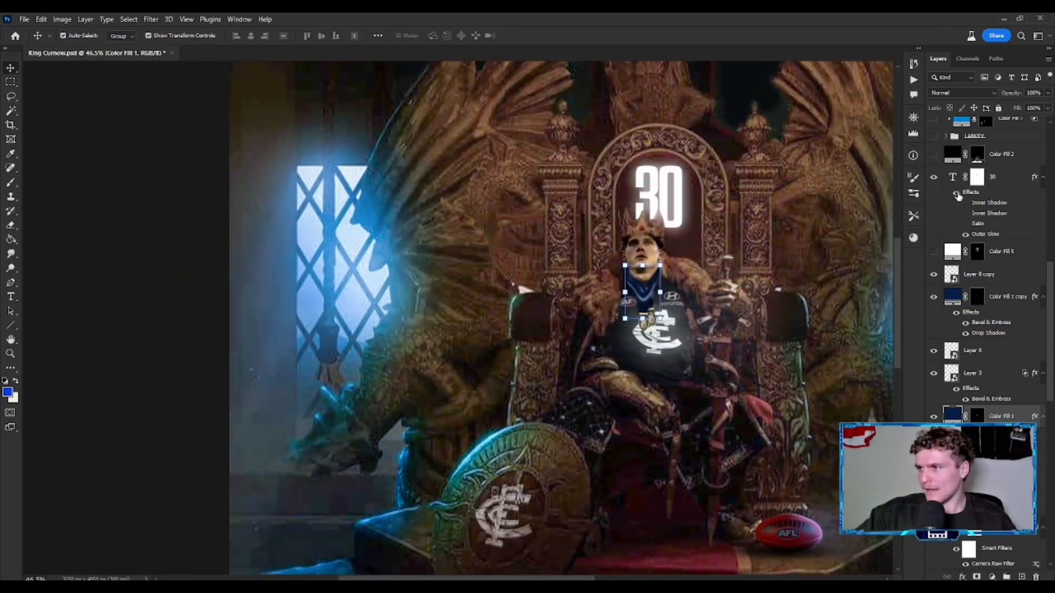
# - Show the white Color Fill 5 glow around the number 30 and view it within the whole composite
pyautogui.click(933, 255)
pyautogui.scroll(-4, 653, 276)
pyautogui.scroll(7, 656, 272)
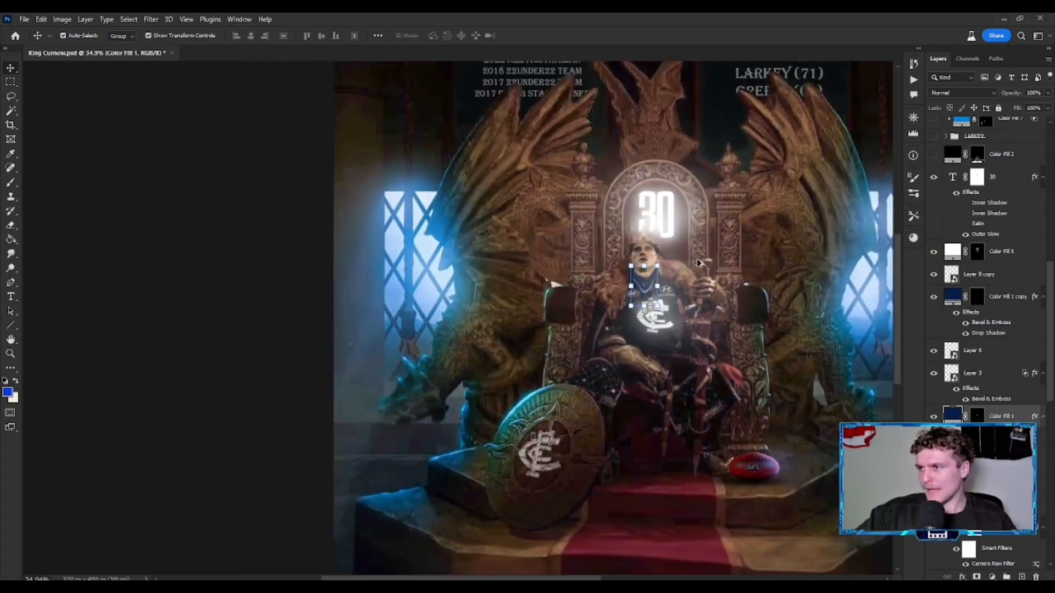
pyautogui.scroll(-6, 678, 267)
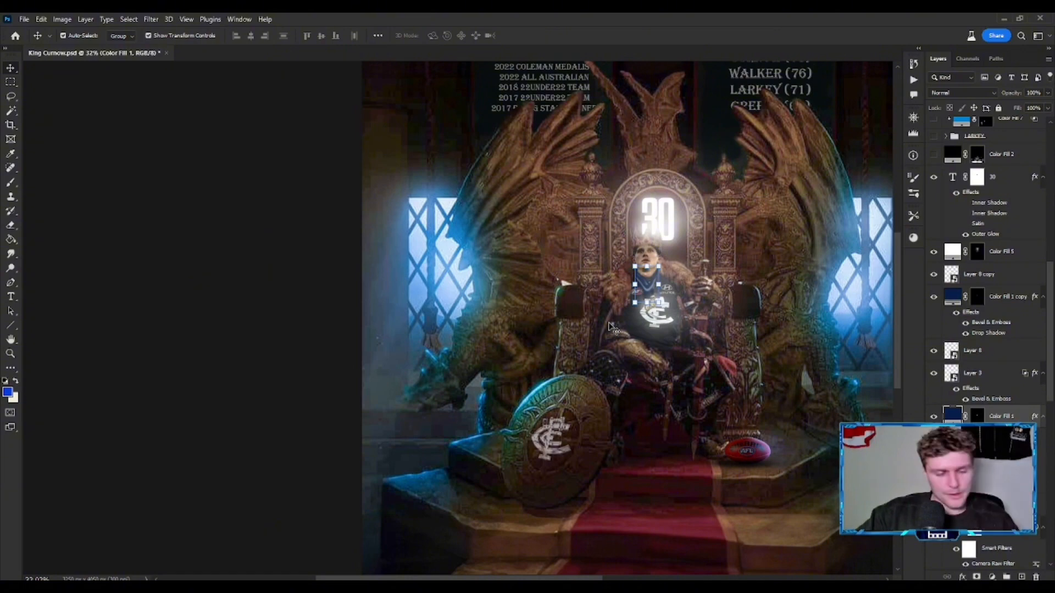
pyautogui.scroll(1, 978, 287)
pyautogui.scroll(3, 978, 288)
pyautogui.scroll(-4, 878, 304)
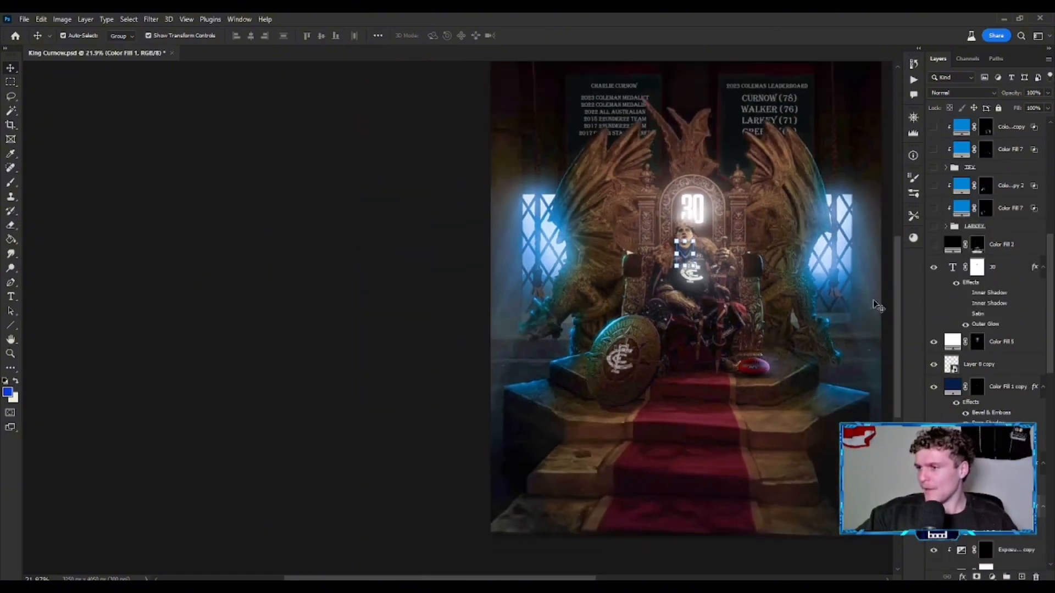
# - Compare the carpeted stairs with and without the black Color Fill 2 shading, leaving the layer visible
pyautogui.click(934, 245)
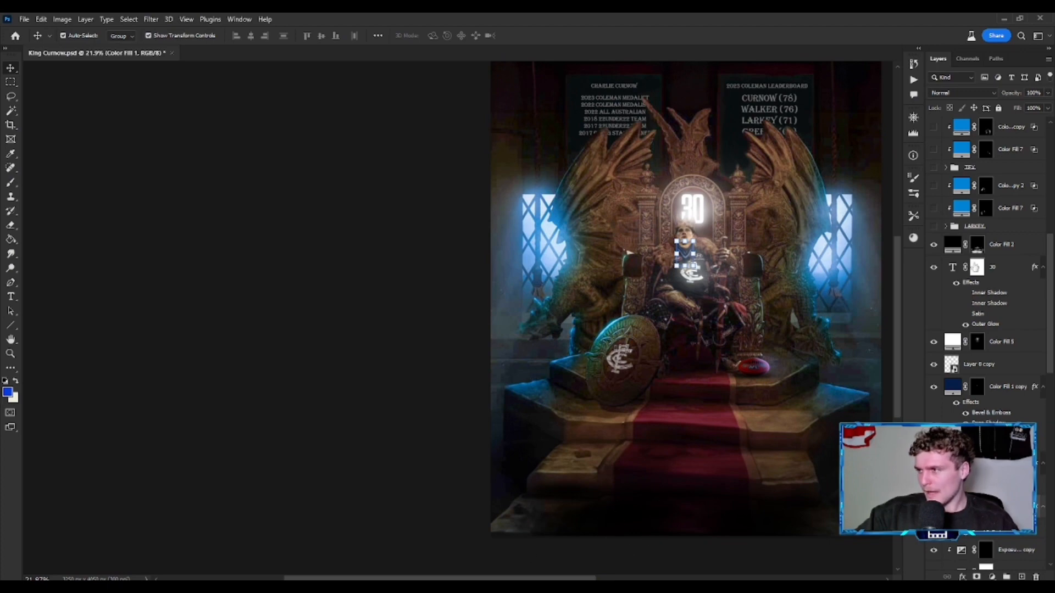
pyautogui.scroll(2, 735, 516)
pyautogui.scroll(-1, 735, 515)
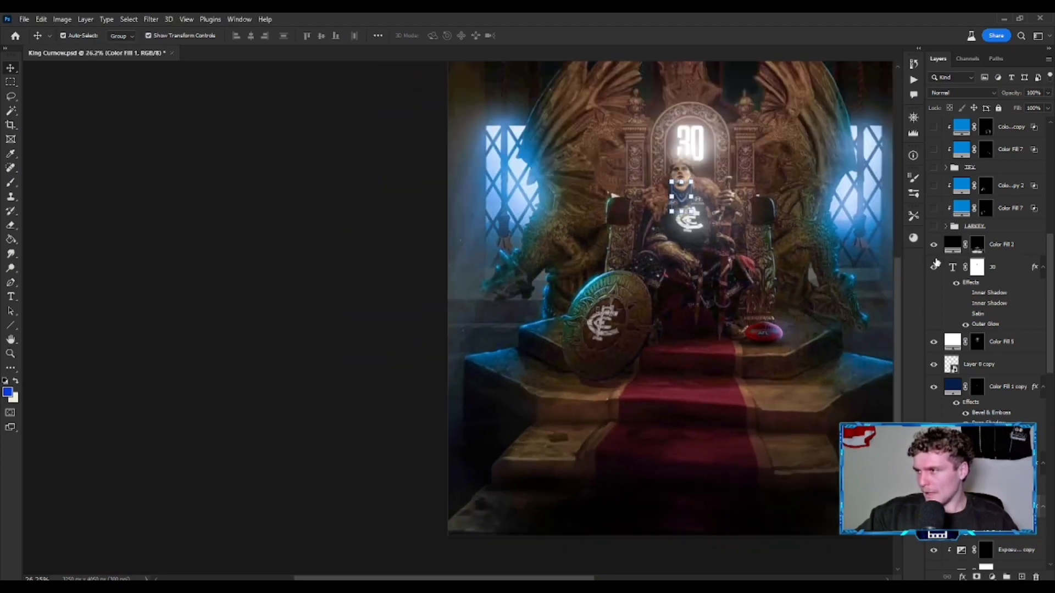
pyautogui.click(933, 247)
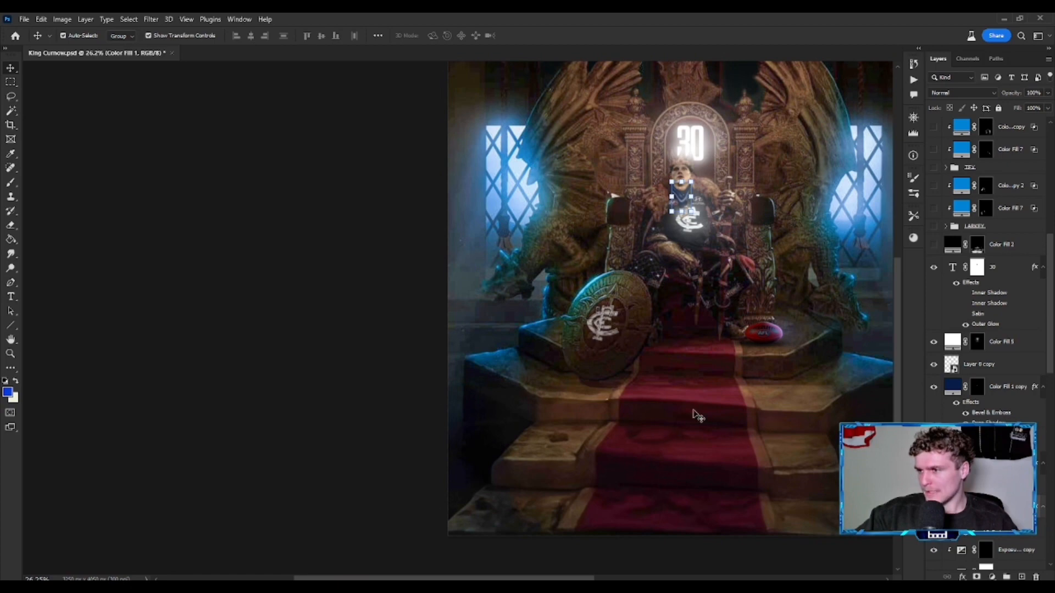
pyautogui.scroll(-3, 628, 383)
pyautogui.scroll(4, 699, 417)
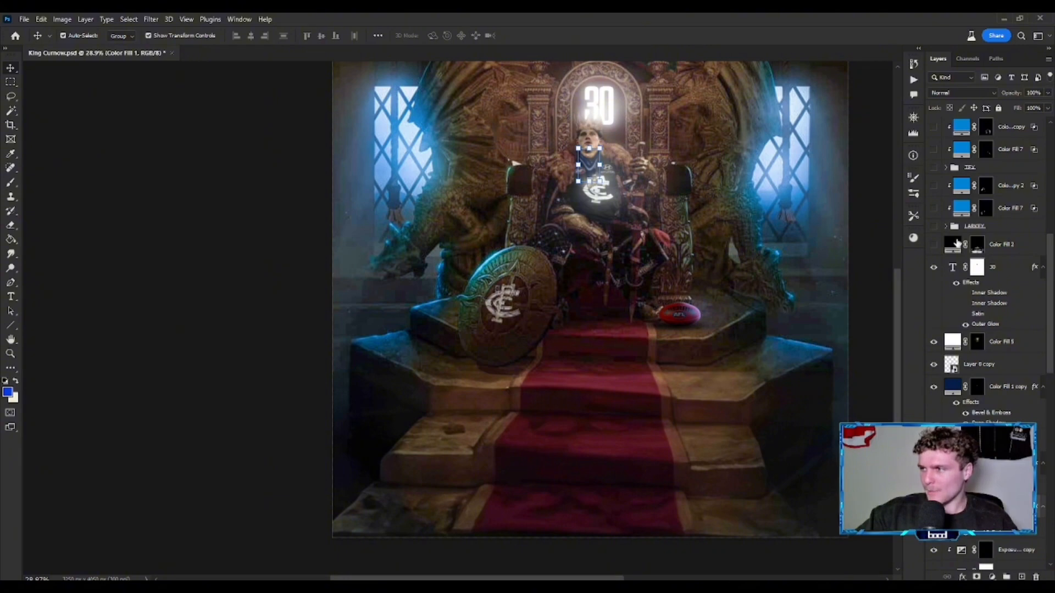
pyautogui.click(934, 246)
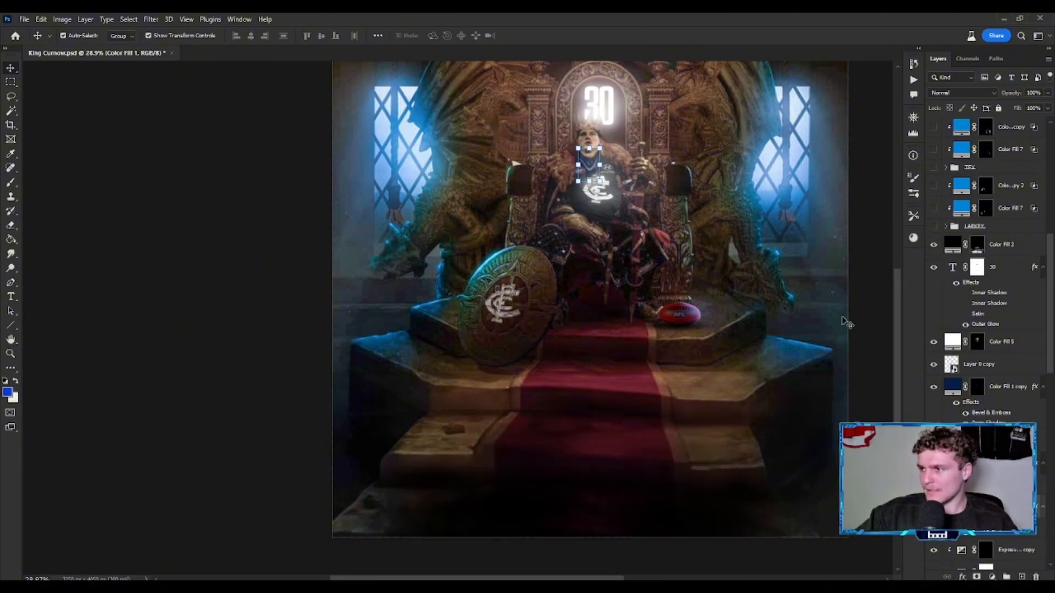
pyautogui.click(934, 247)
pyautogui.click(934, 246)
# - Expand the LARKEY group and show Layer 9, the white-cloaked kneeling knight, with the group's other image and color layers hidden
pyautogui.scroll(3, 951, 322)
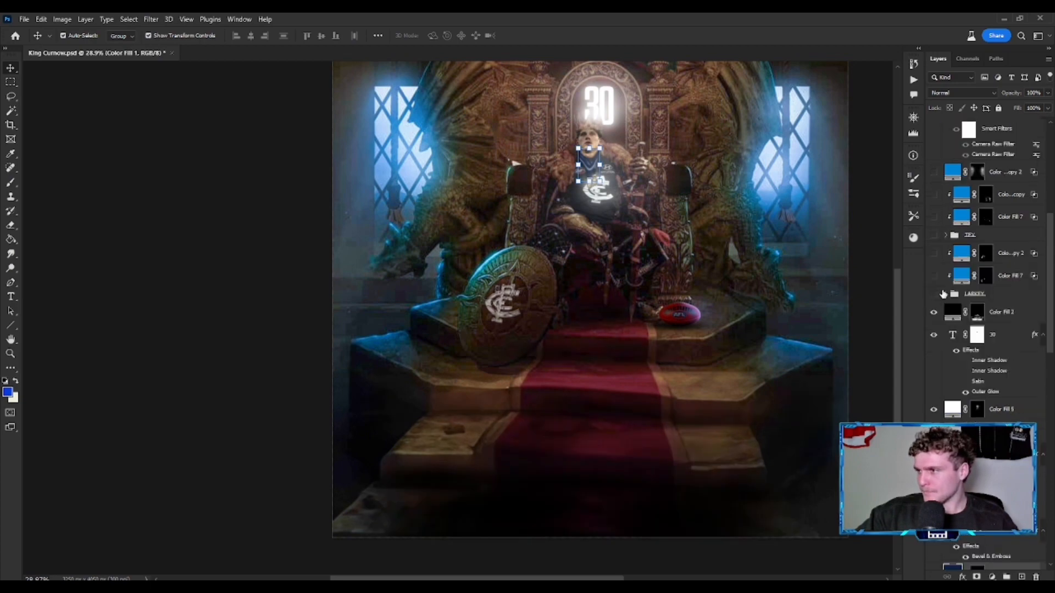
pyautogui.click(942, 294)
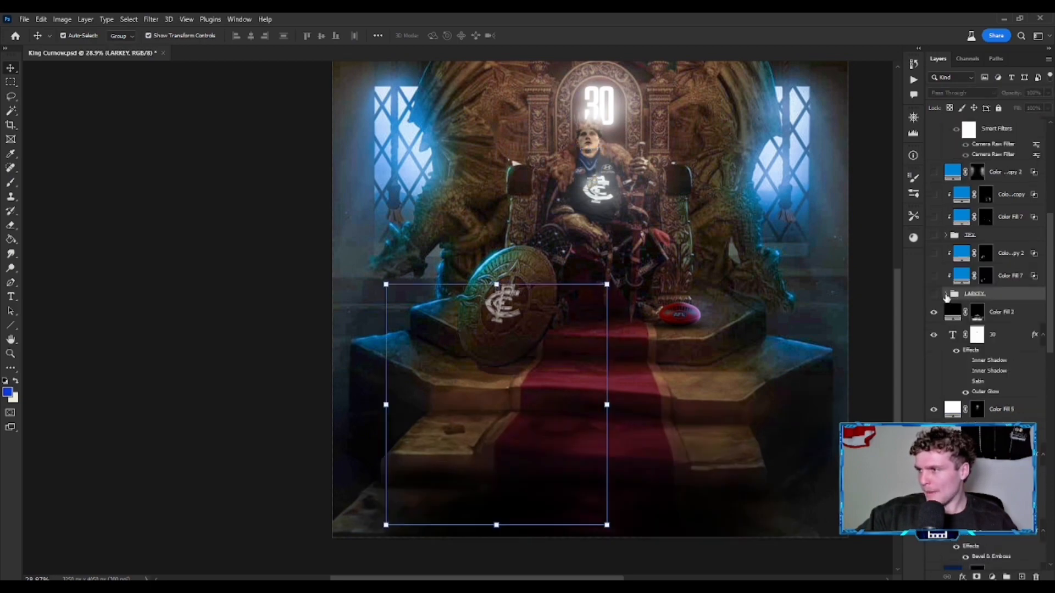
pyautogui.click(945, 295)
pyautogui.scroll(2, 737, 215)
pyautogui.scroll(3, 736, 215)
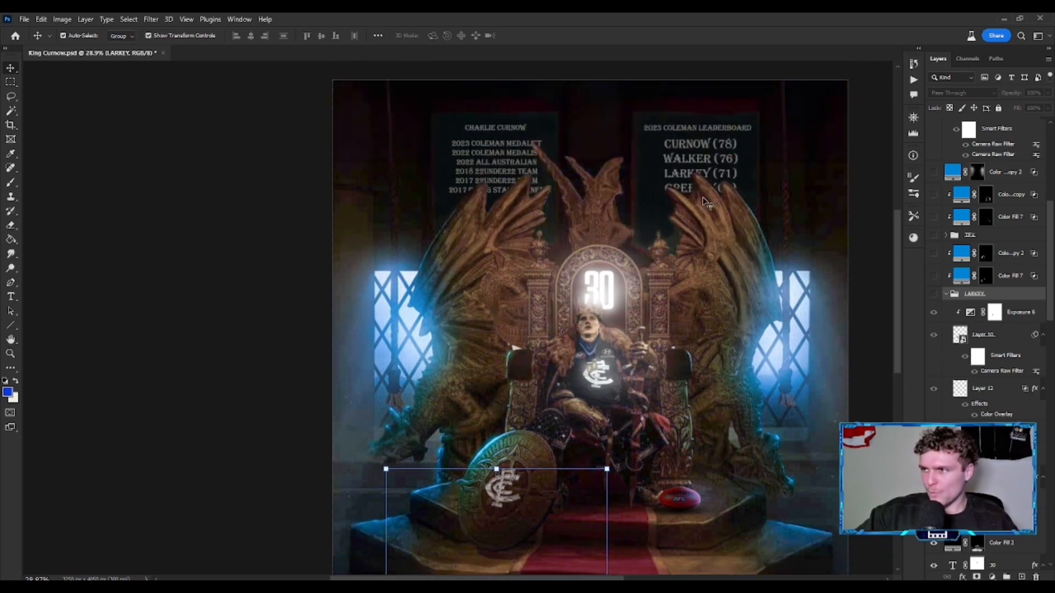
pyautogui.scroll(-3, 732, 356)
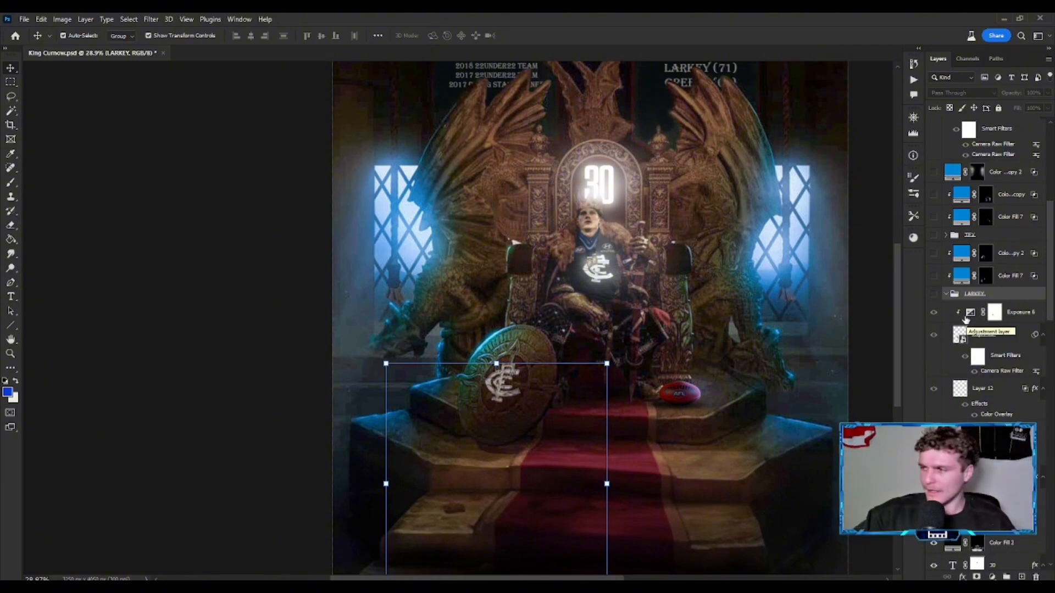
pyautogui.scroll(-5, 965, 319)
pyautogui.scroll(-2, 874, 341)
pyautogui.click(934, 385)
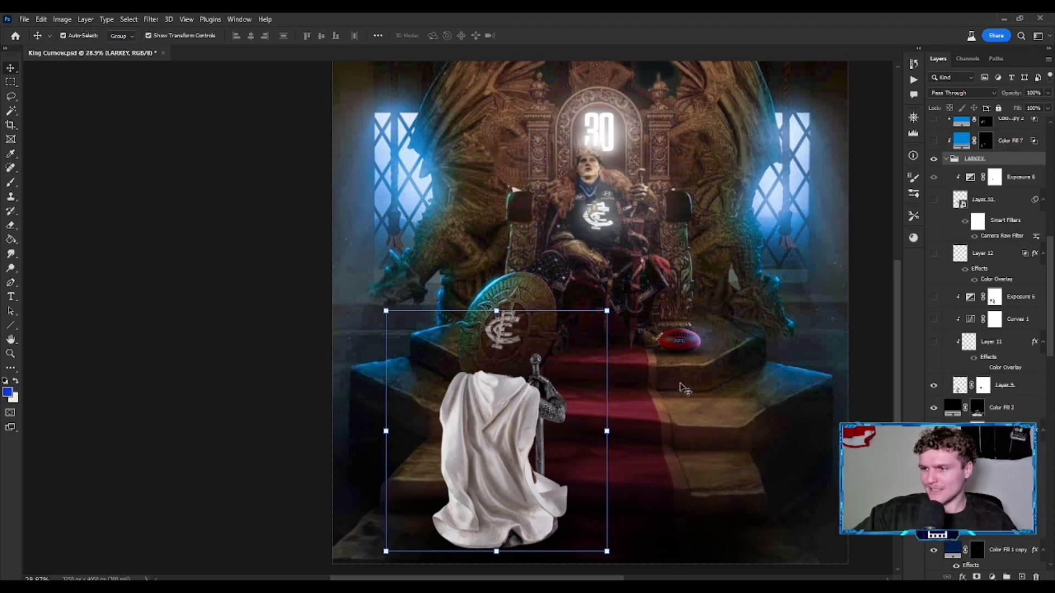
pyautogui.scroll(-1, 565, 474)
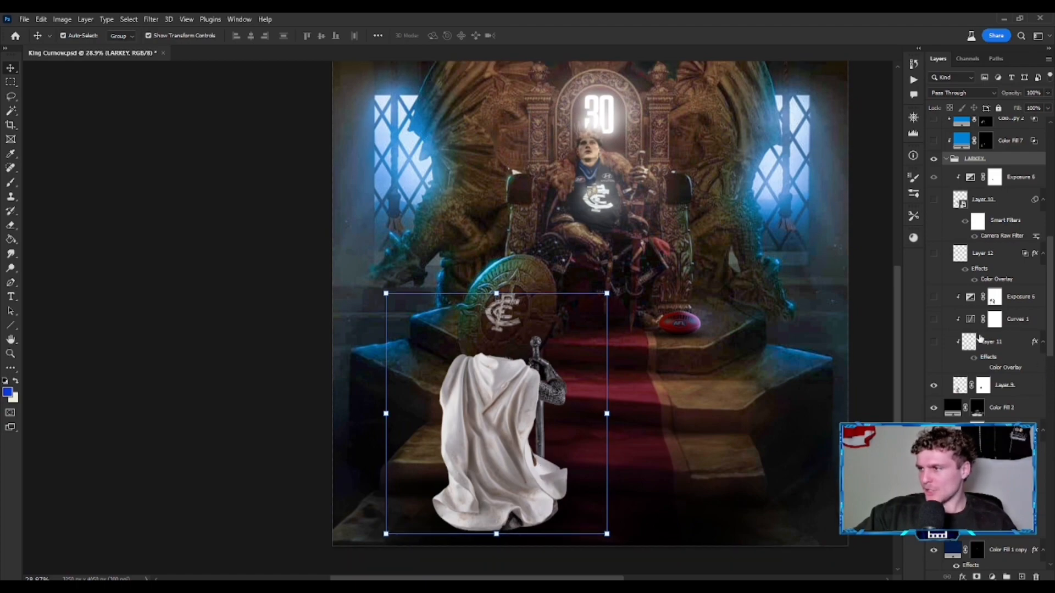
# - Show Layer 11, the North logo on the back of the kneeling knight's white cloak, and inspect it up close
pyautogui.click(934, 343)
pyautogui.scroll(4, 492, 401)
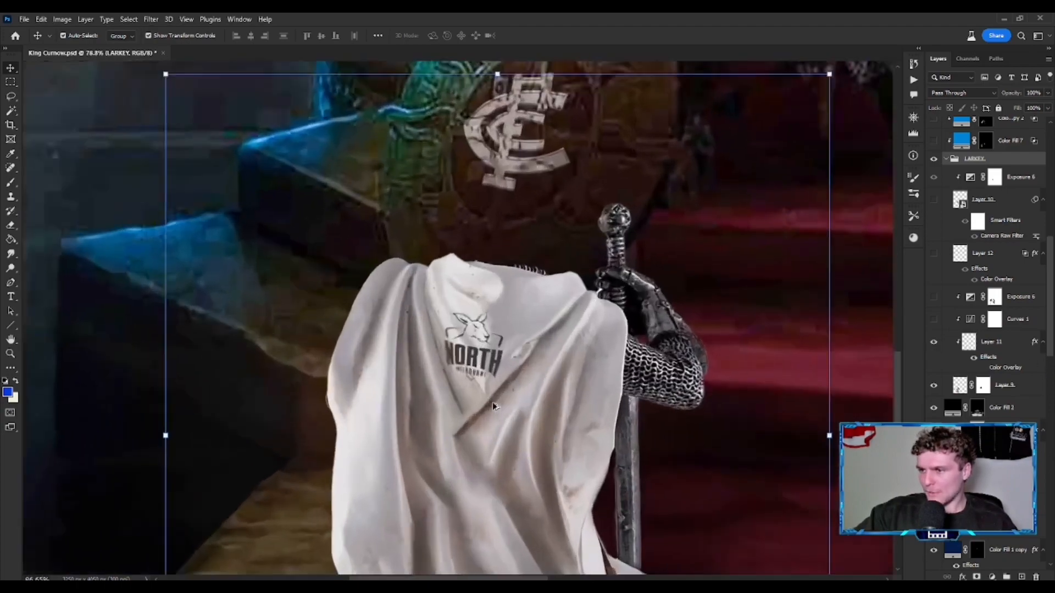
pyautogui.scroll(-3, 492, 401)
pyautogui.scroll(-1, 492, 406)
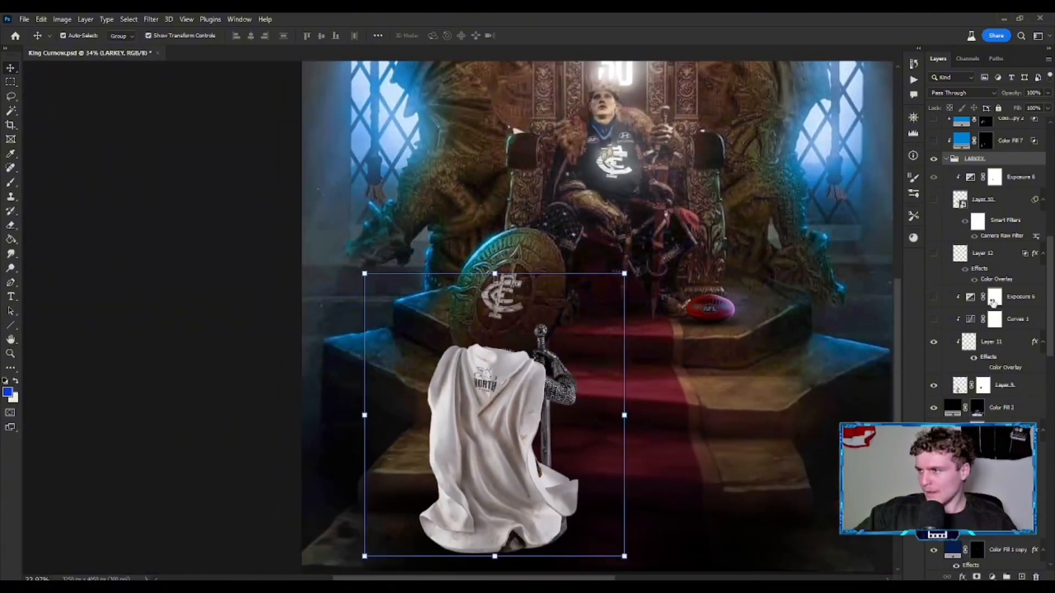
# - Show the Curves 1 and Exposure 6 adjustments above the logo layer to darken the kneeling knight's cloak
pyautogui.click(934, 320)
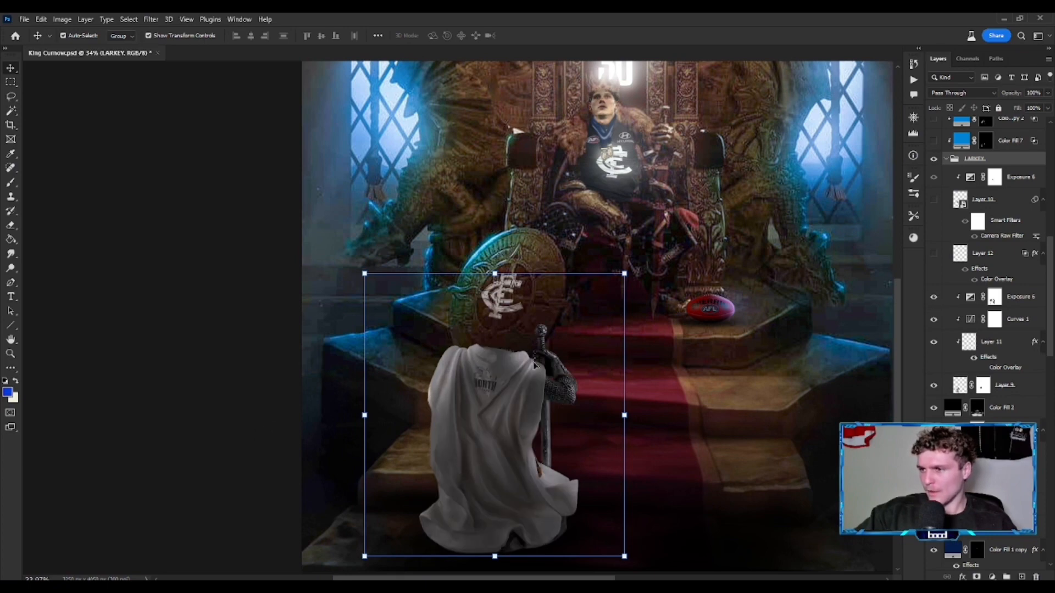
pyautogui.scroll(5, 531, 345)
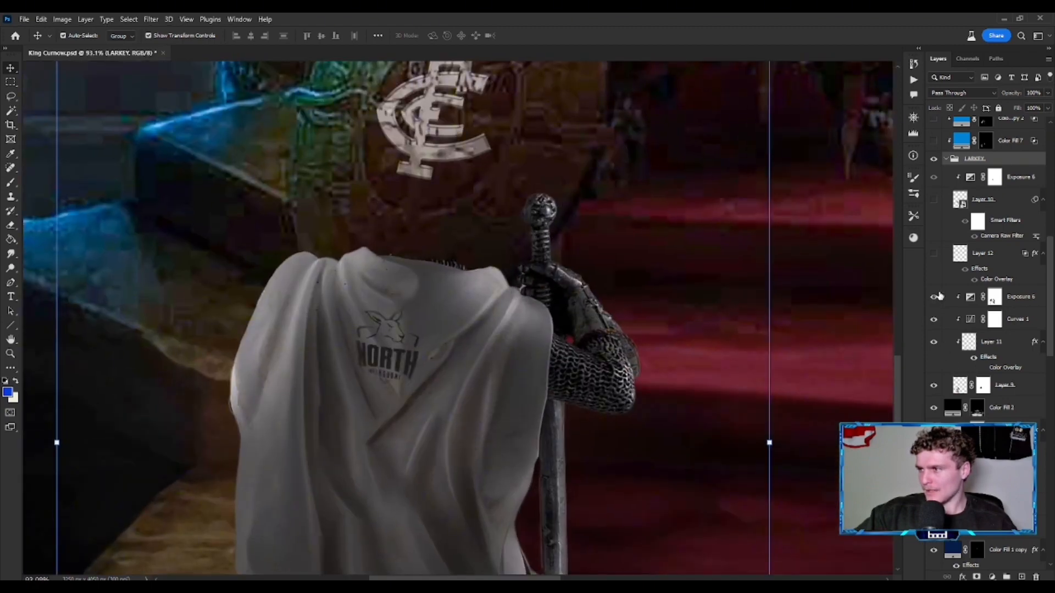
pyautogui.scroll(-5, 765, 189)
pyautogui.scroll(3, 750, 192)
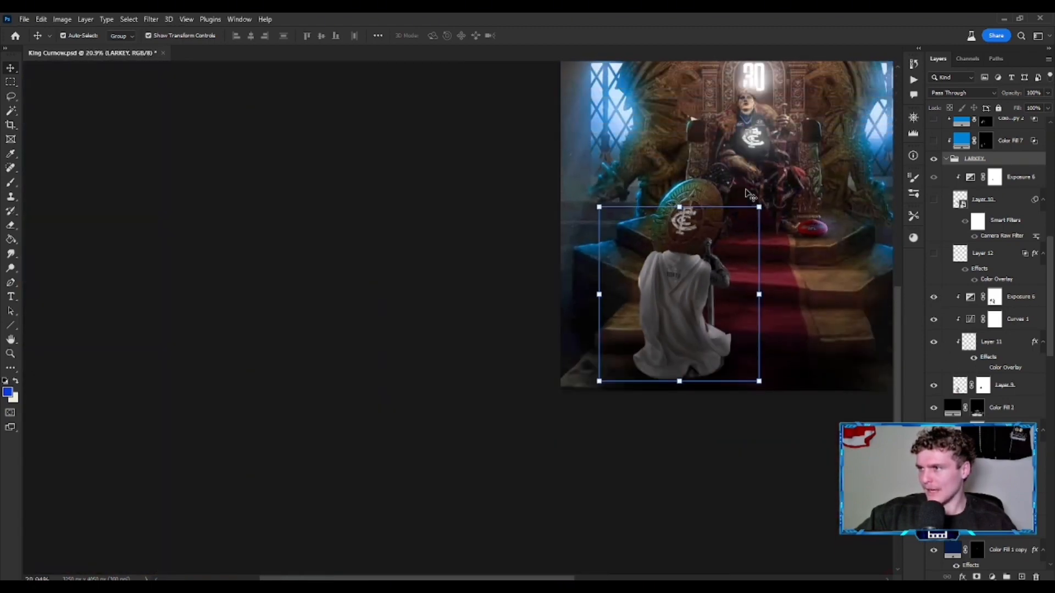
# - Compare the knight's cloak with and without the Exposure 6 adjustment above Curves 1, leaving it visible
pyautogui.scroll(4, 750, 164)
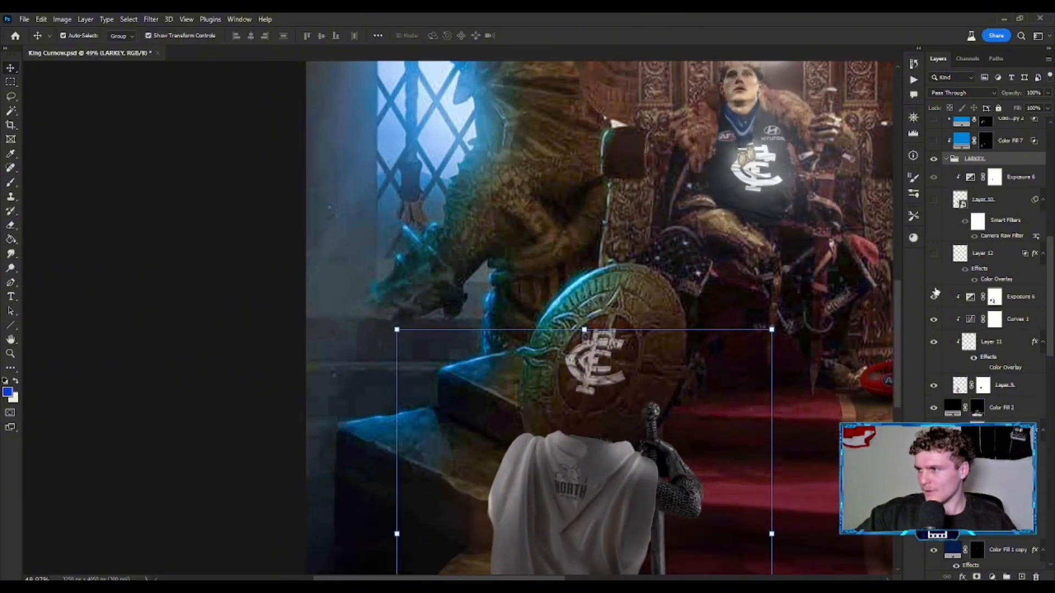
pyautogui.click(934, 297)
pyautogui.click(934, 297)
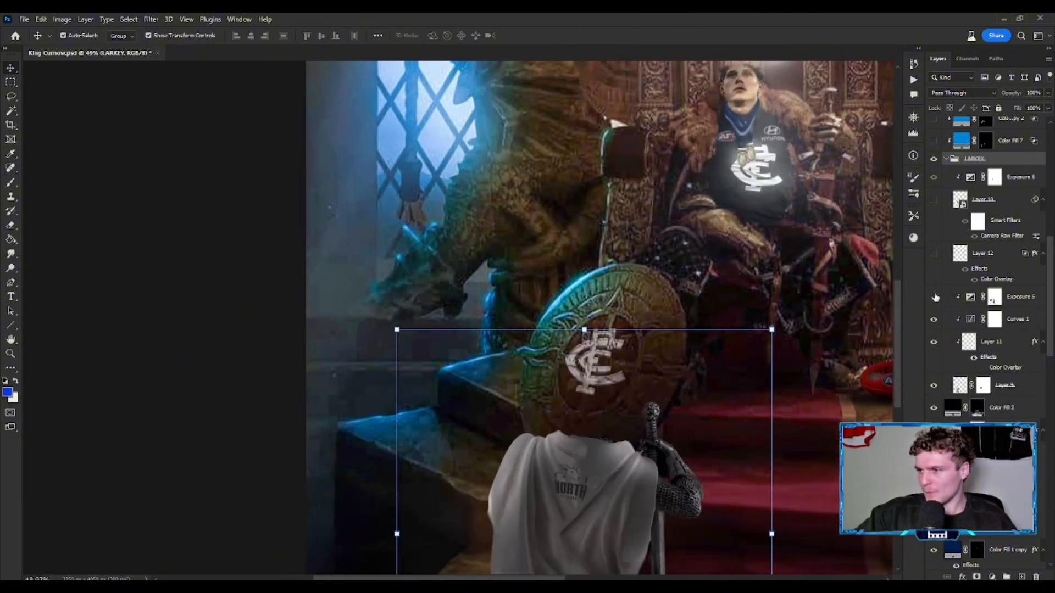
pyautogui.click(934, 297)
pyautogui.click(934, 297)
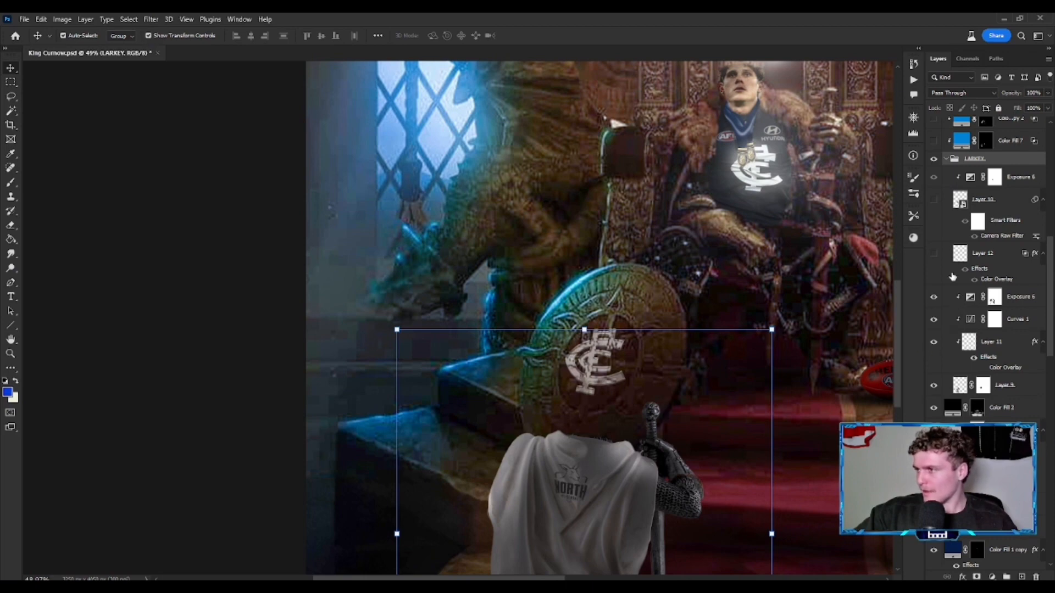
# - Show Layer 12, the number 20 on the knight's cloak, and inspect how it blends with the fabric
pyautogui.click(934, 254)
pyautogui.scroll(-5, 507, 477)
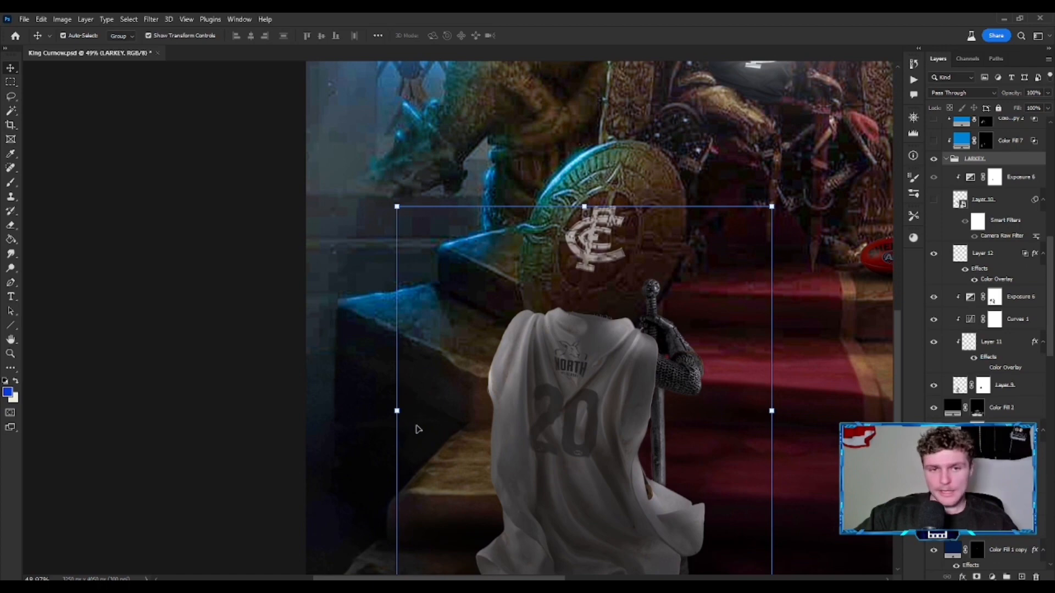
pyautogui.scroll(3, 582, 393)
pyautogui.scroll(4, 583, 392)
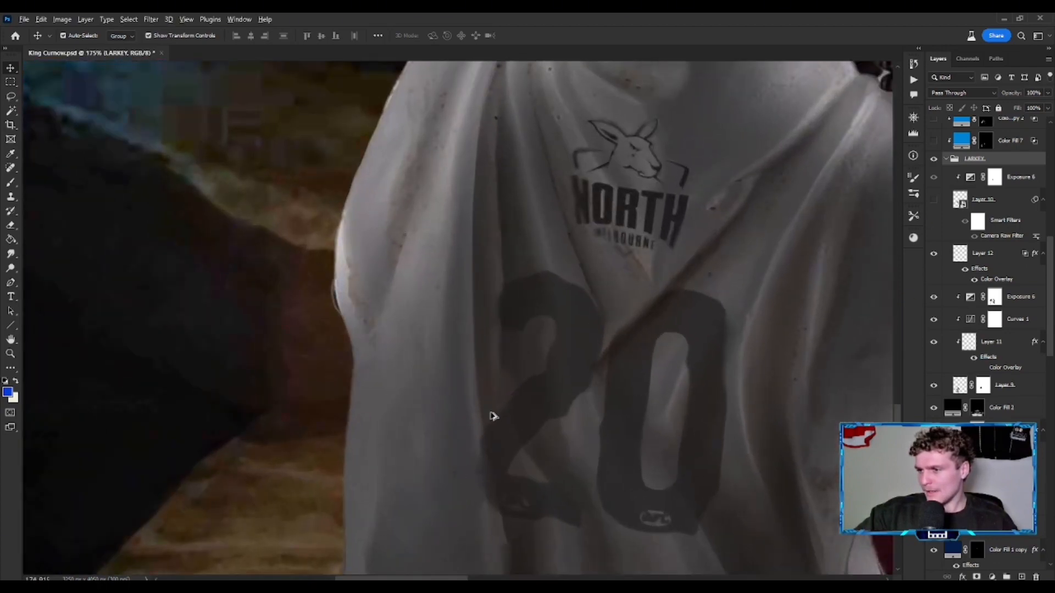
pyautogui.scroll(-6, 490, 415)
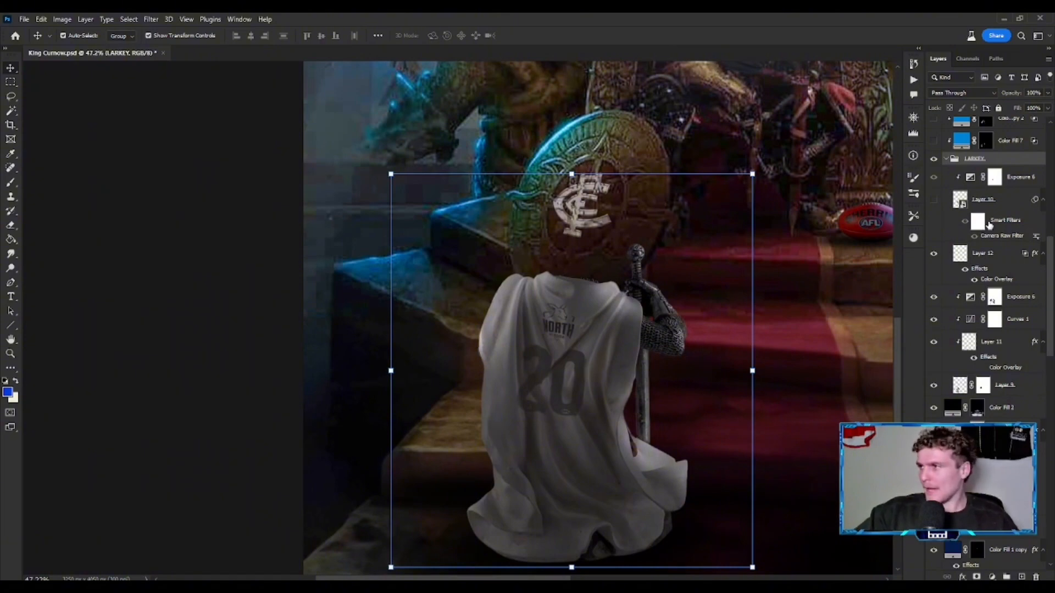
# - Show Layer 10, the head of the kneeling knight wearing number 20
pyautogui.scroll(1, 989, 225)
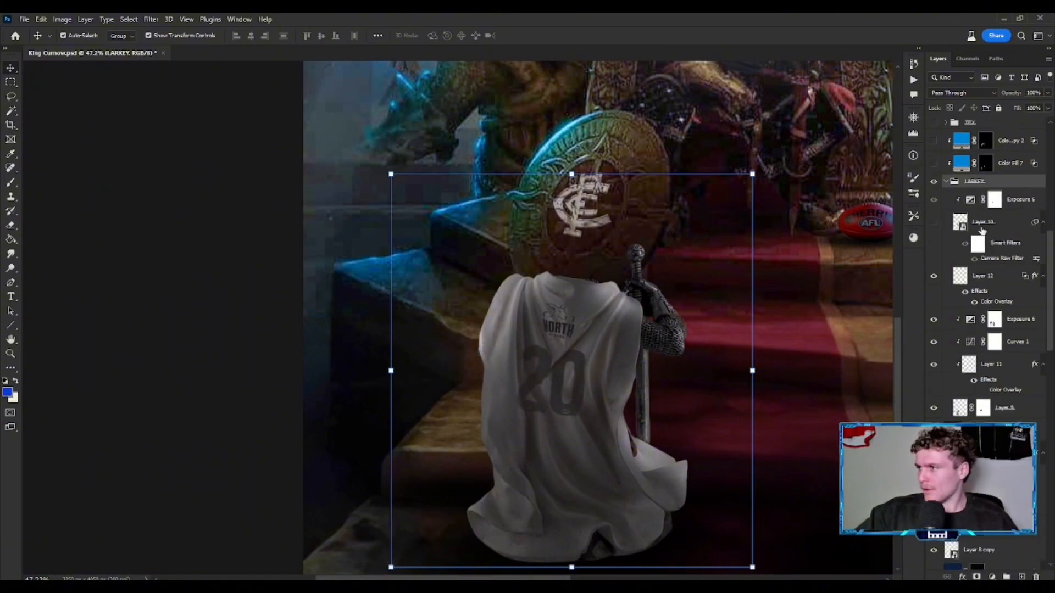
pyautogui.click(934, 222)
pyautogui.scroll(1, 598, 267)
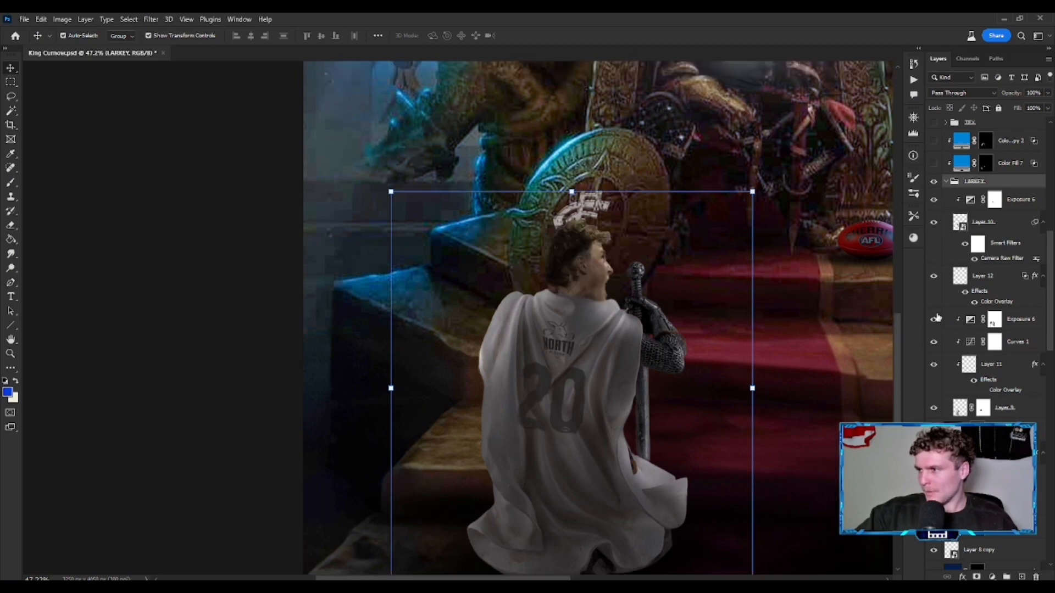
# - Compare the knight's head with and without the Exposure 6 adjustment above Layer 10, leaving it visible
pyautogui.click(934, 204)
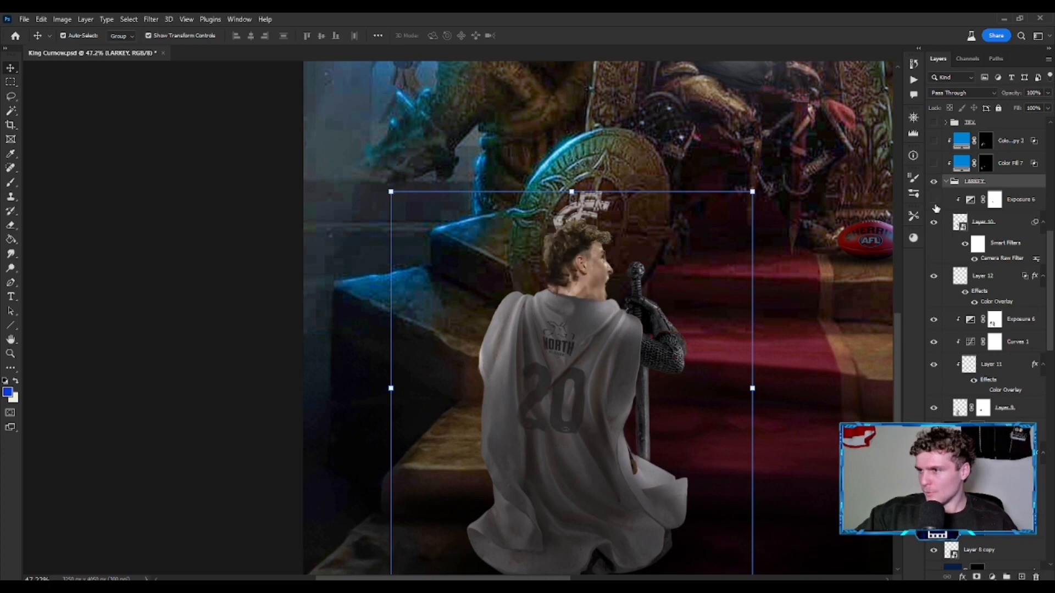
pyautogui.scroll(-5, 721, 260)
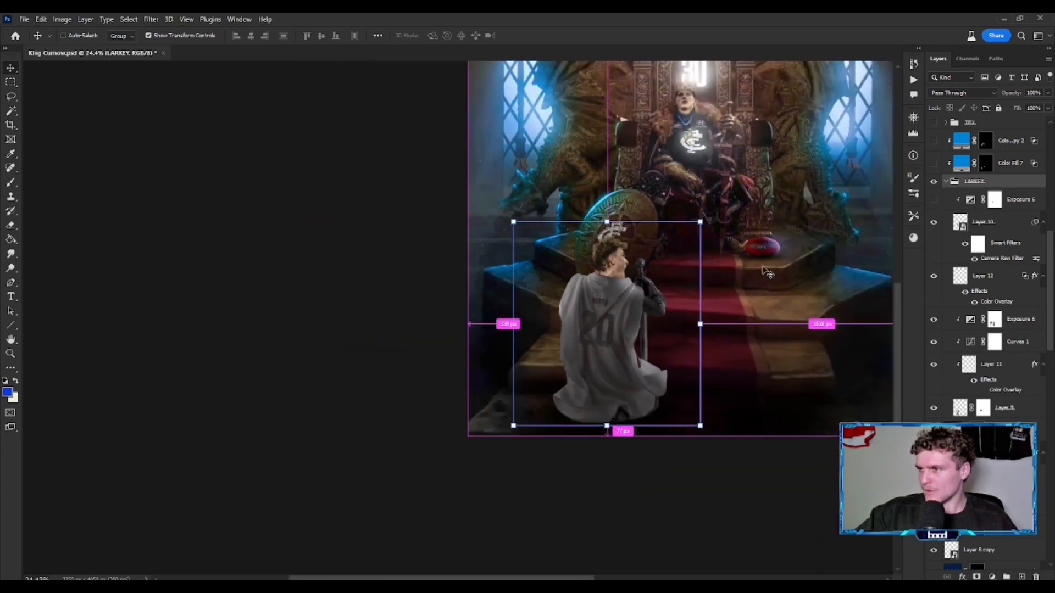
pyautogui.scroll(2, 793, 272)
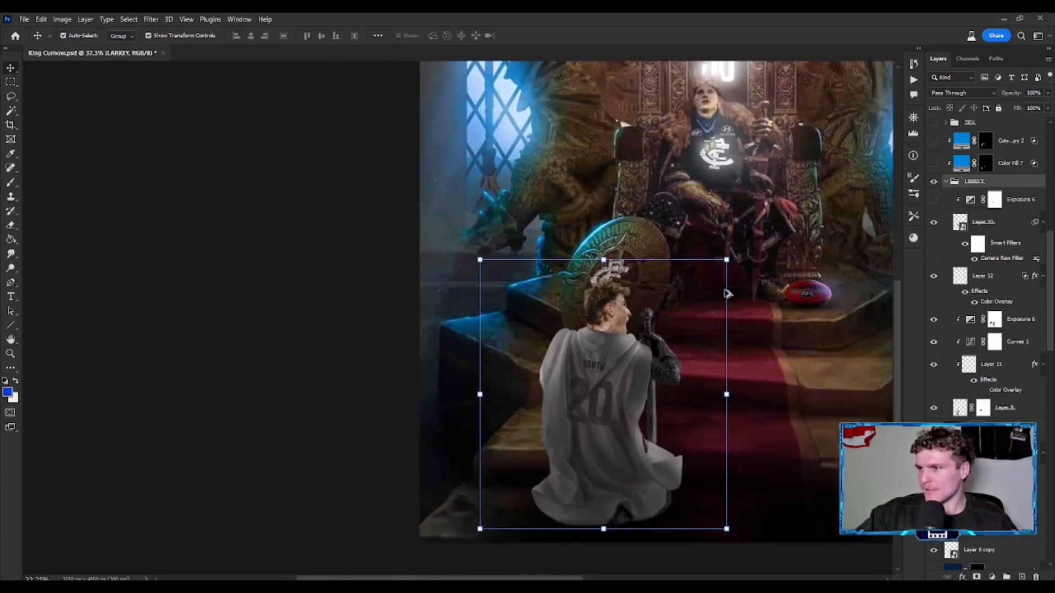
pyautogui.click(934, 202)
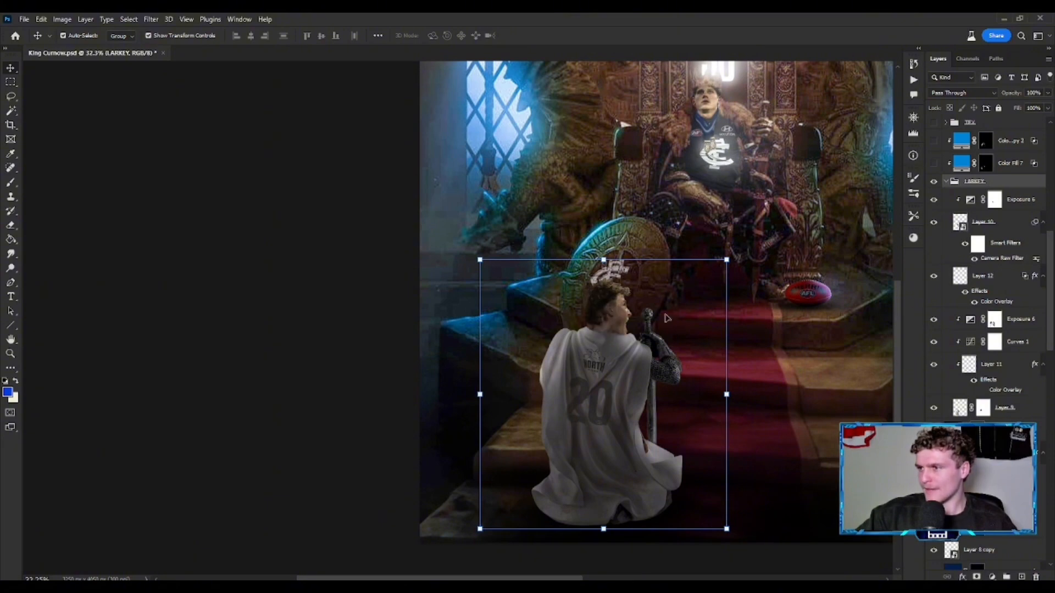
# - Show the Color Fill 7 layer and its blue copy above the LARKEY group to light the knight's edges
pyautogui.scroll(5, 989, 309)
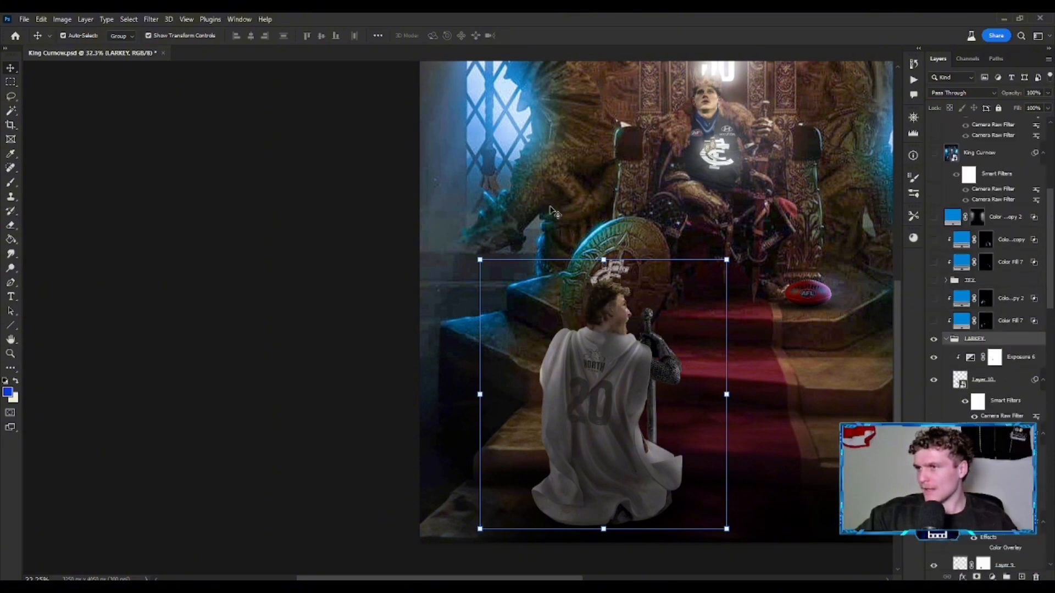
pyautogui.click(935, 322)
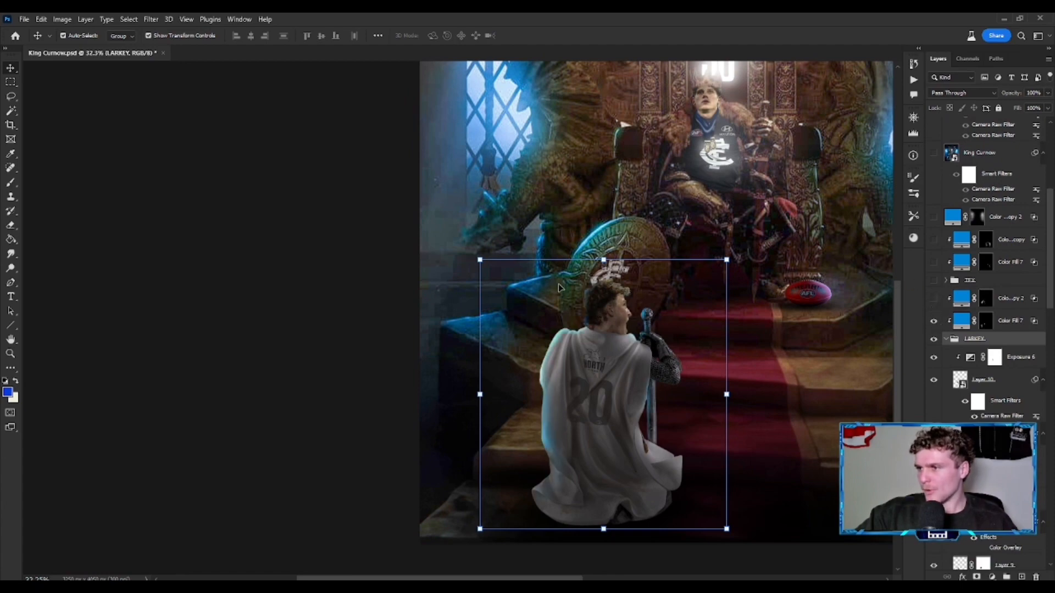
pyautogui.click(933, 299)
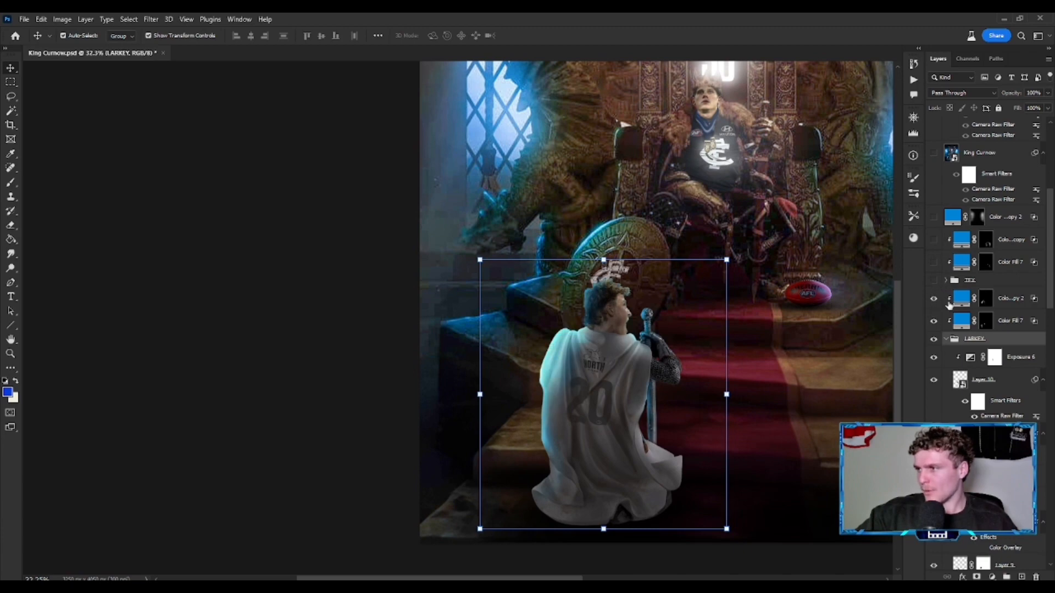
pyautogui.scroll(-3, 684, 379)
pyautogui.scroll(2, 635, 383)
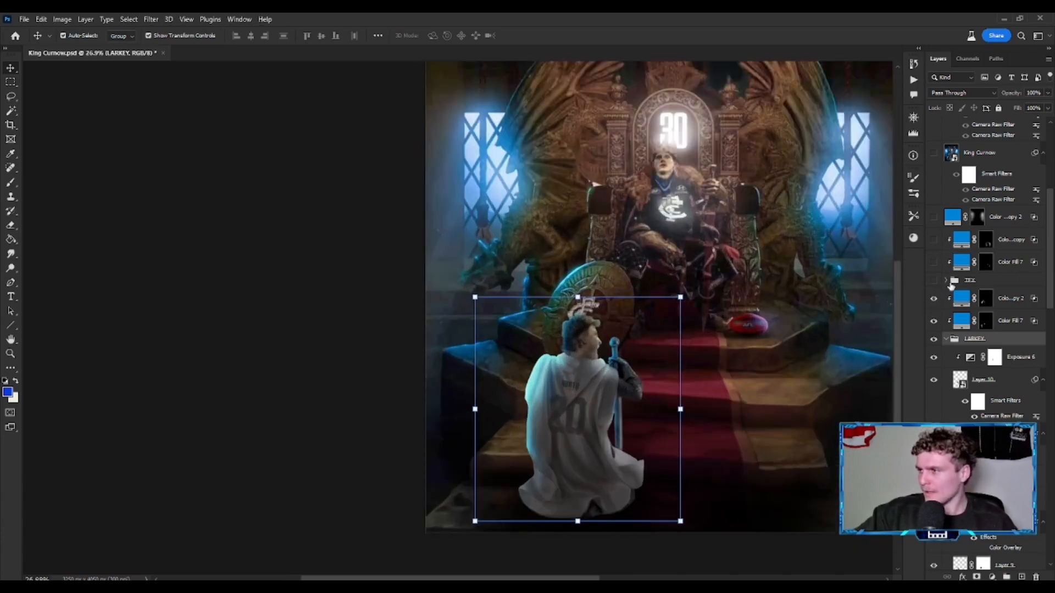
# - Show the second white-cloaked kneeling knight in the group above, and turn on the Exposure 6 adjustment that darkens his cloak
pyautogui.click(934, 499)
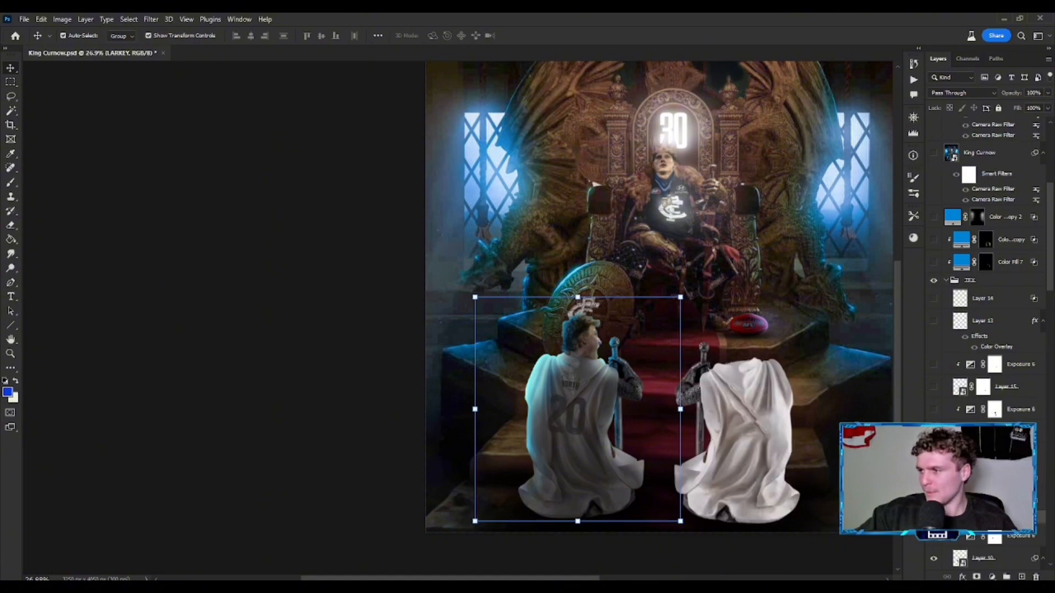
pyautogui.click(934, 531)
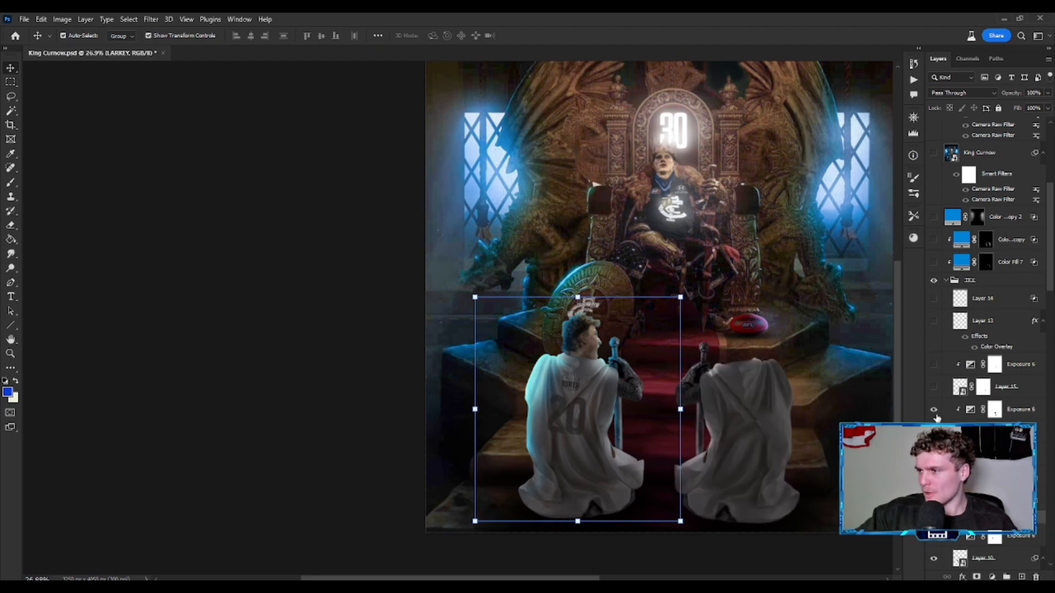
pyautogui.scroll(3, 714, 360)
pyautogui.scroll(-1, 821, 378)
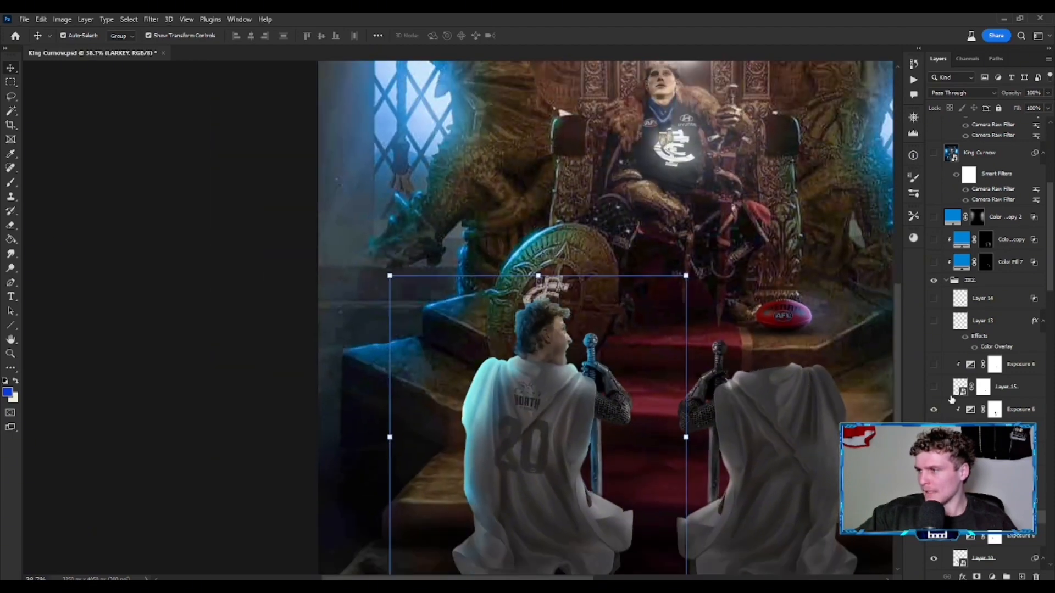
# - Show the second knight's head on Layer 15 with its Exposure 6 adjustment, the number 13 on Layer 13 and the logo on Layer 14
pyautogui.click(934, 388)
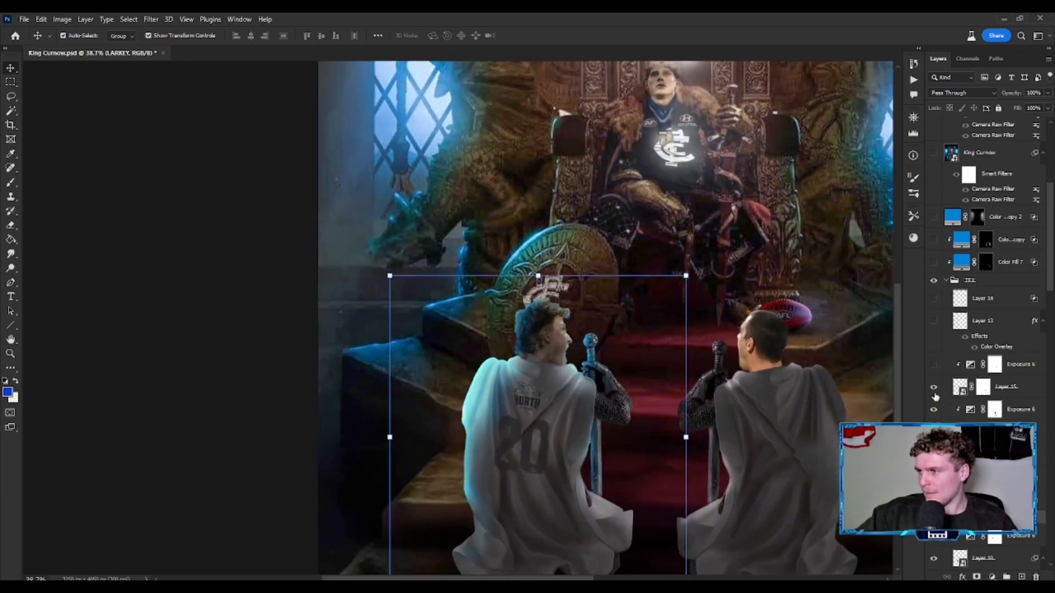
pyautogui.click(934, 364)
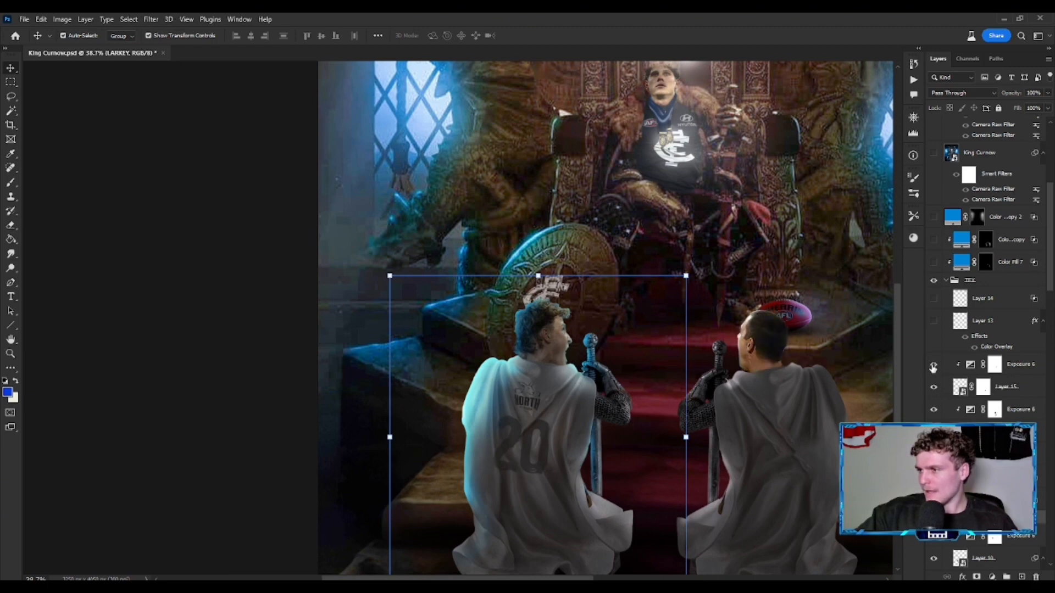
pyautogui.click(933, 322)
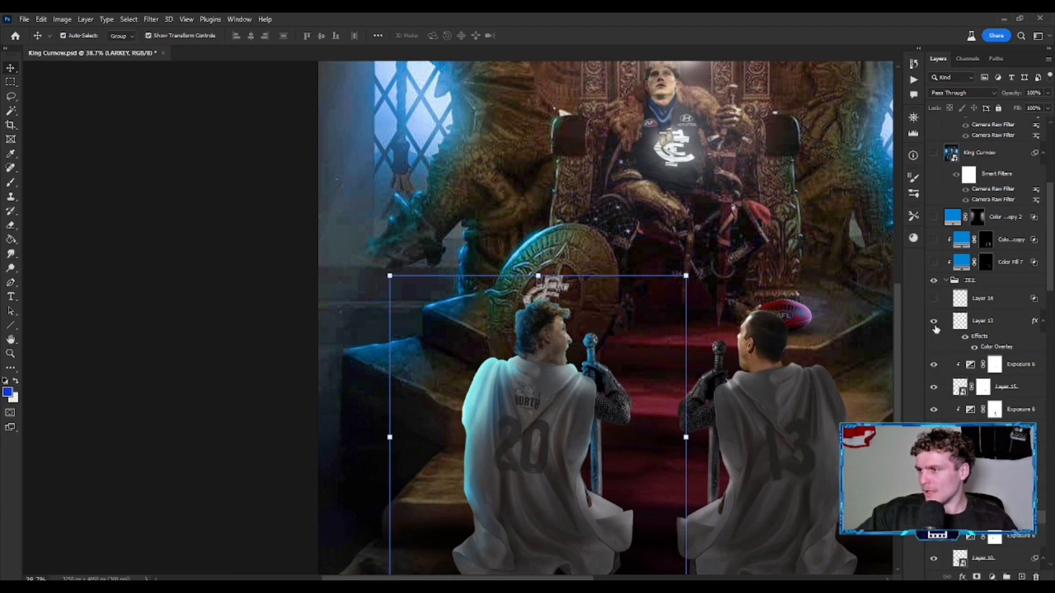
pyautogui.click(933, 299)
# - Show the Color Fill 7 layer and its blue copy above the second knight's group to light his edges
pyautogui.scroll(3, 978, 372)
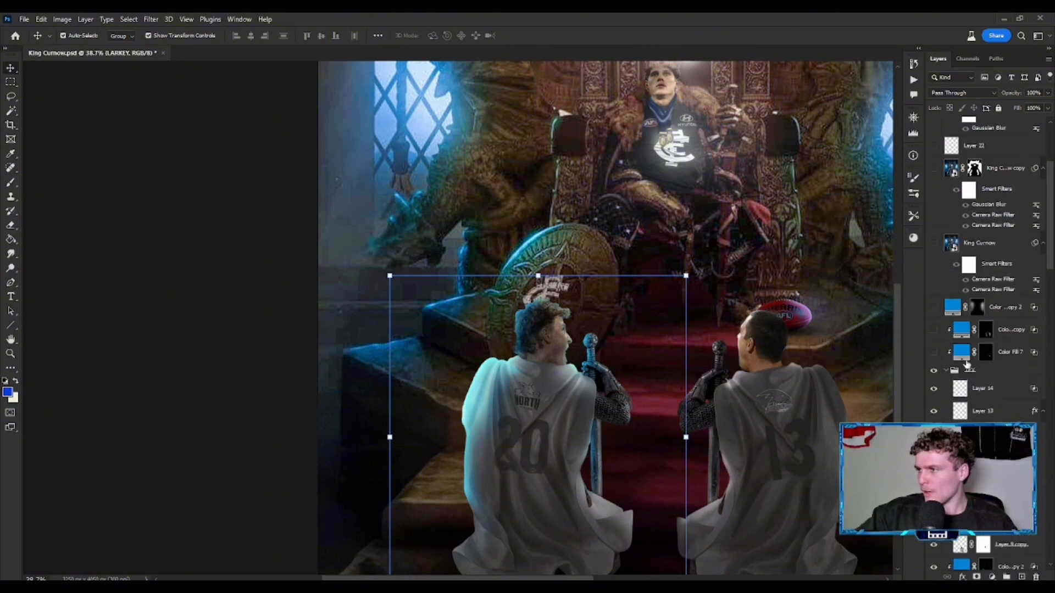
pyautogui.click(934, 353)
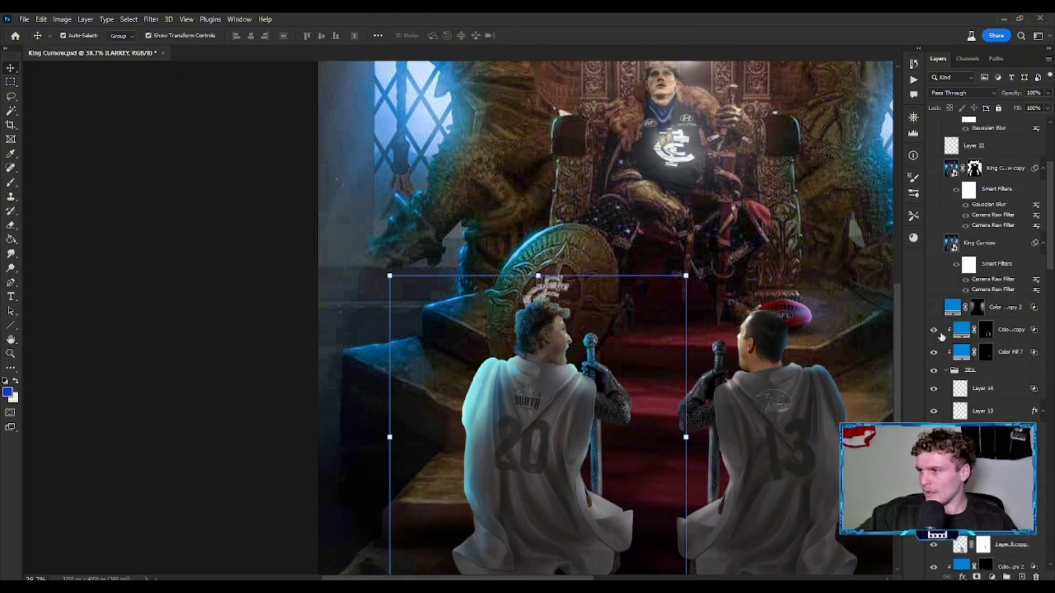
pyautogui.scroll(-3, 781, 373)
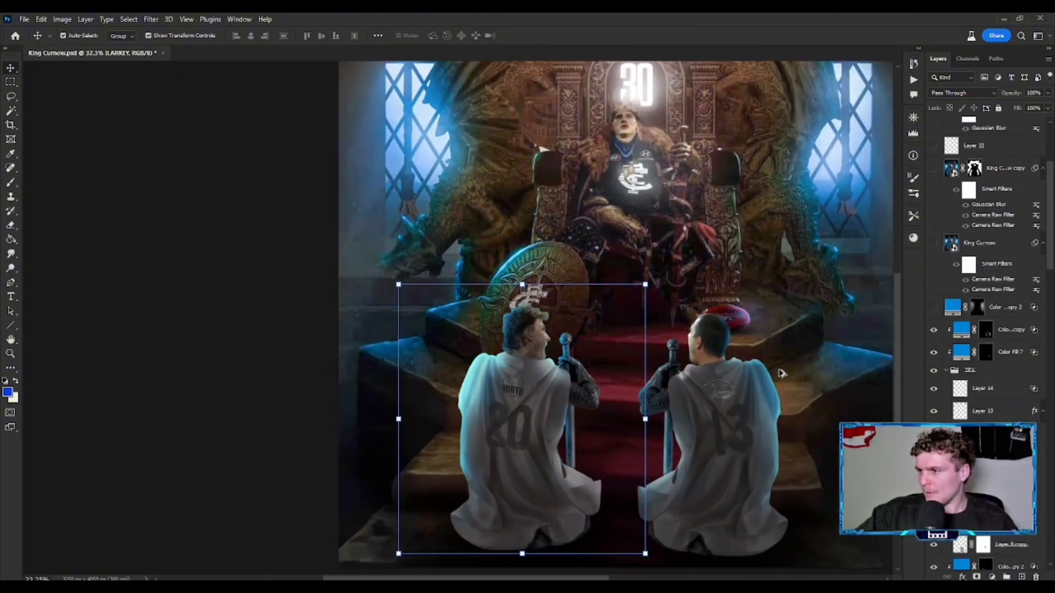
pyautogui.scroll(-3, 812, 358)
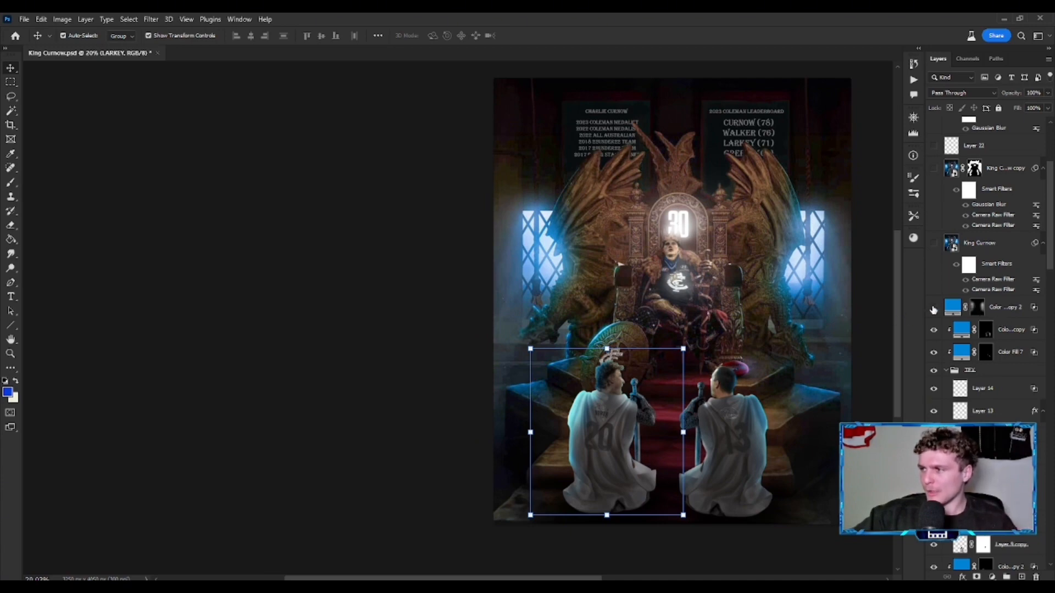
# - Compare the whole composite with and without the blue color fill copy 2 below the King Curnow layer, leaving it visible
pyautogui.click(934, 308)
pyautogui.click(933, 308)
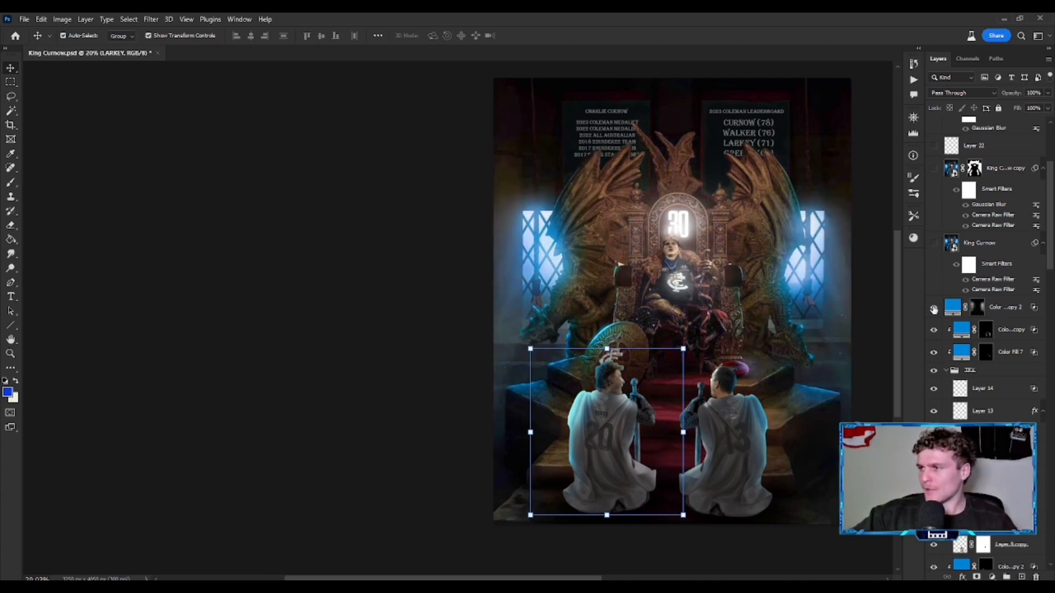
pyautogui.click(934, 308)
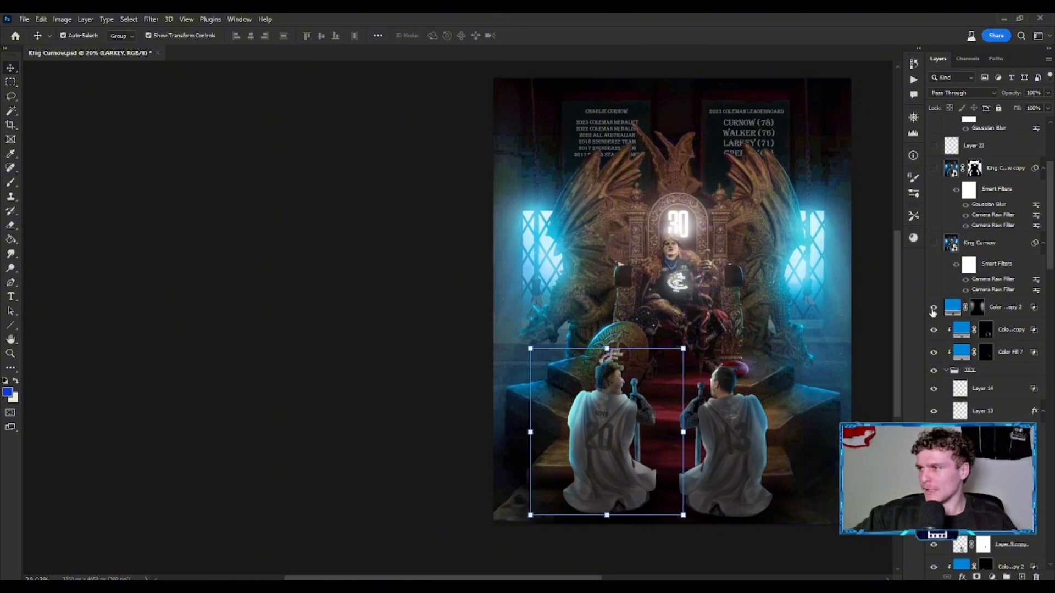
pyautogui.click(934, 310)
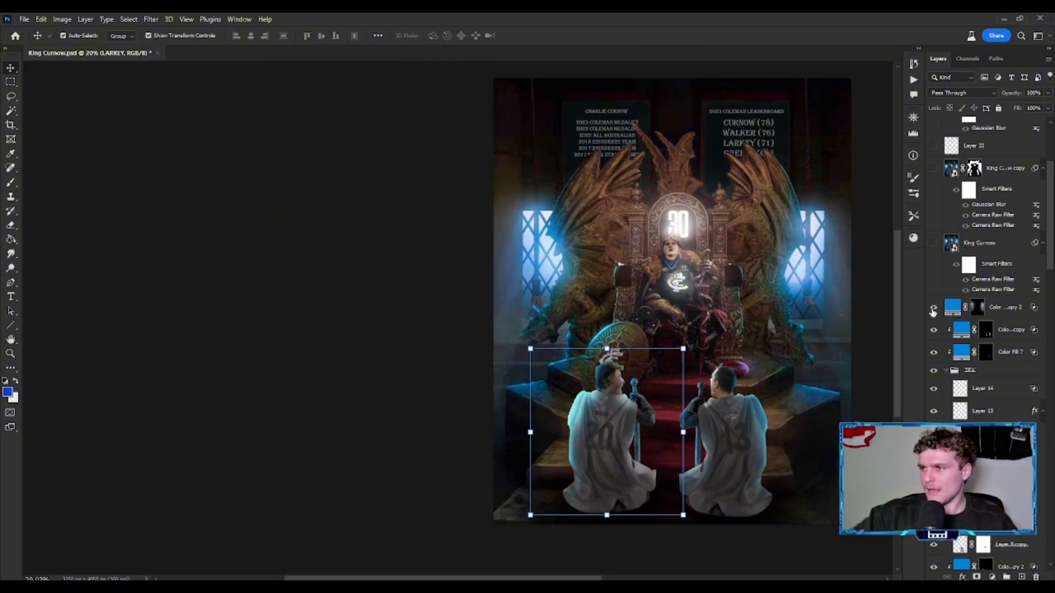
pyautogui.click(932, 310)
pyautogui.scroll(1, 937, 313)
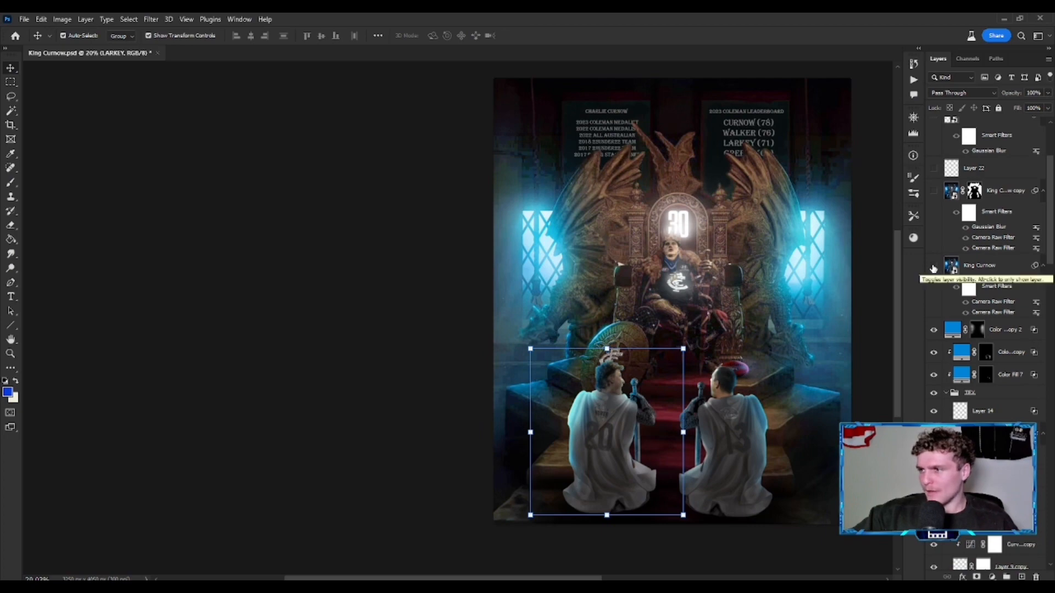
# - Show the King Curnow layer and compare the composite with and without its two Camera Raw filters, leaving both filters on
pyautogui.click(933, 267)
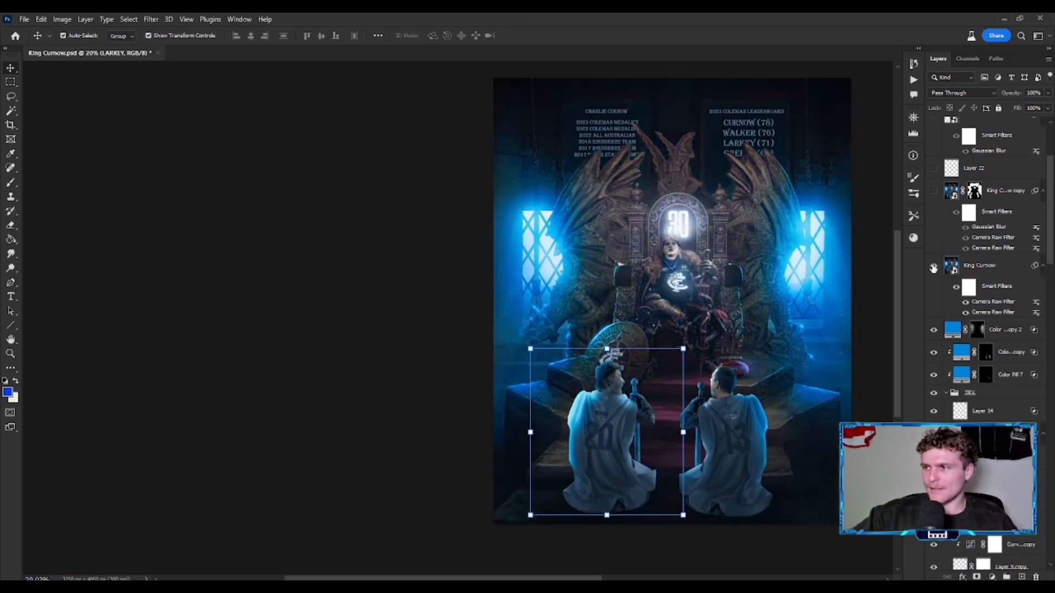
pyautogui.click(956, 287)
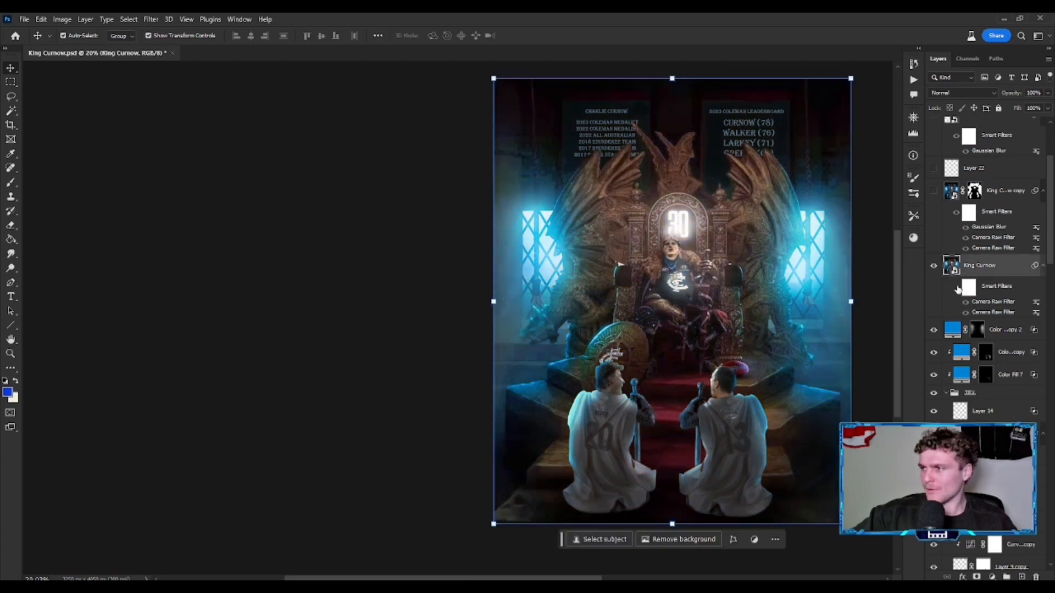
pyautogui.click(956, 287)
pyautogui.click(966, 302)
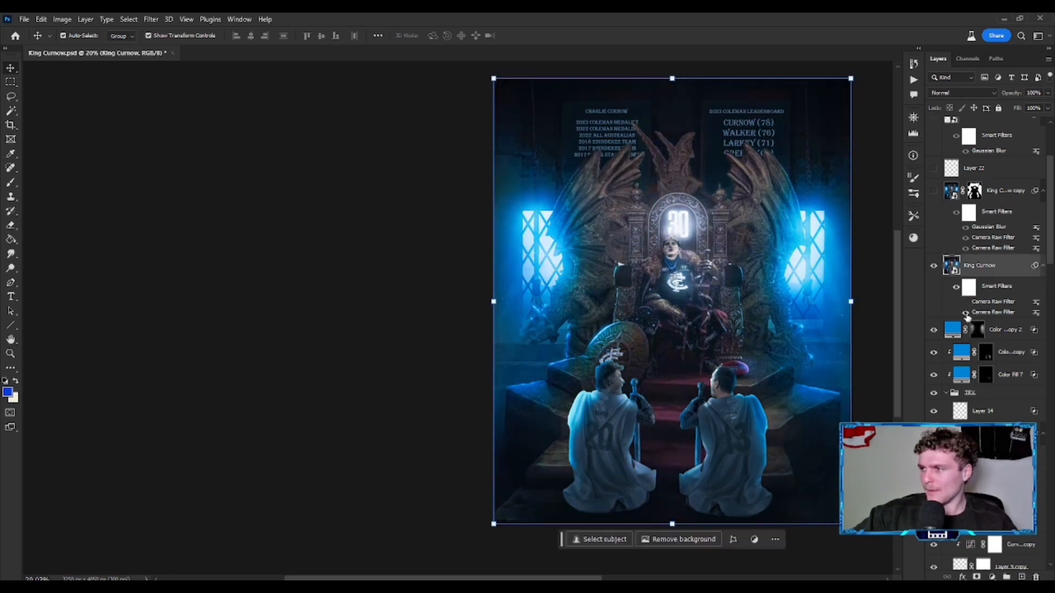
pyautogui.click(965, 313)
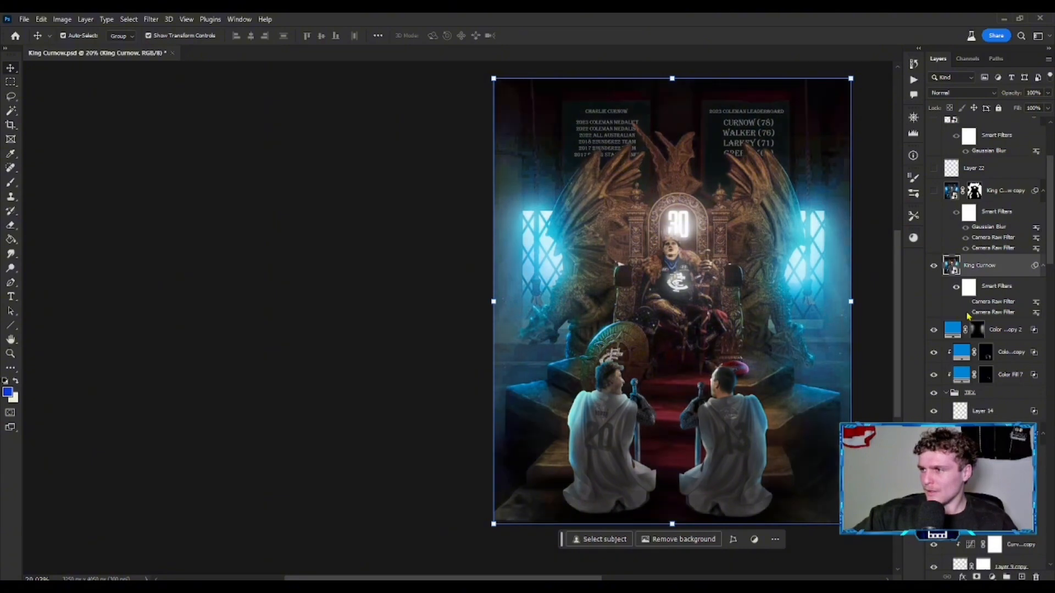
pyautogui.click(965, 313)
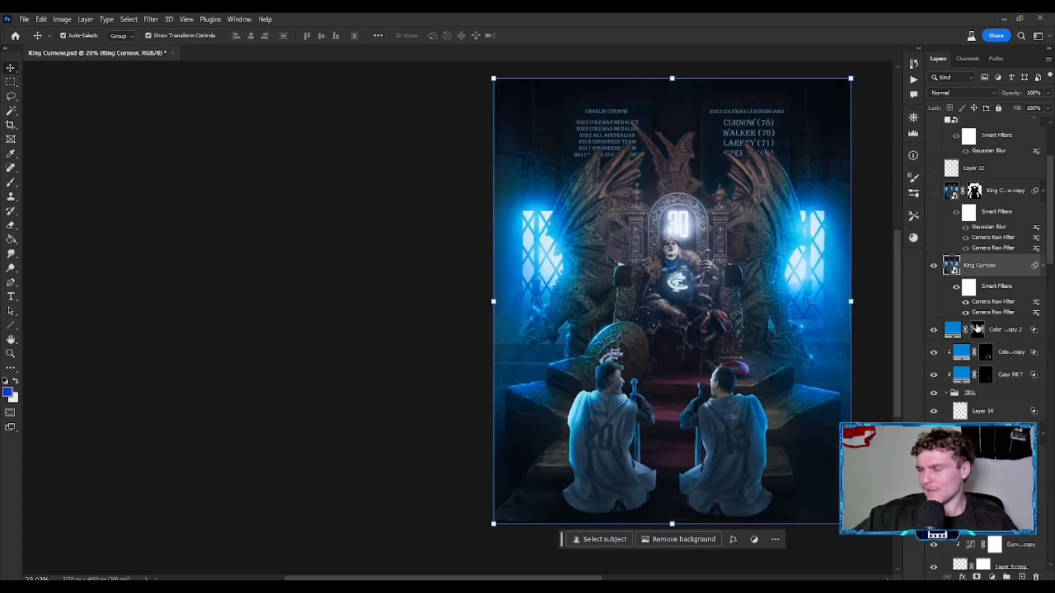
# - Show the masked King Curnow copy with its Gaussian Blur and compare its effect around the 2023 Coleman Leaderboard text, leaving it visible
pyautogui.scroll(2, 977, 329)
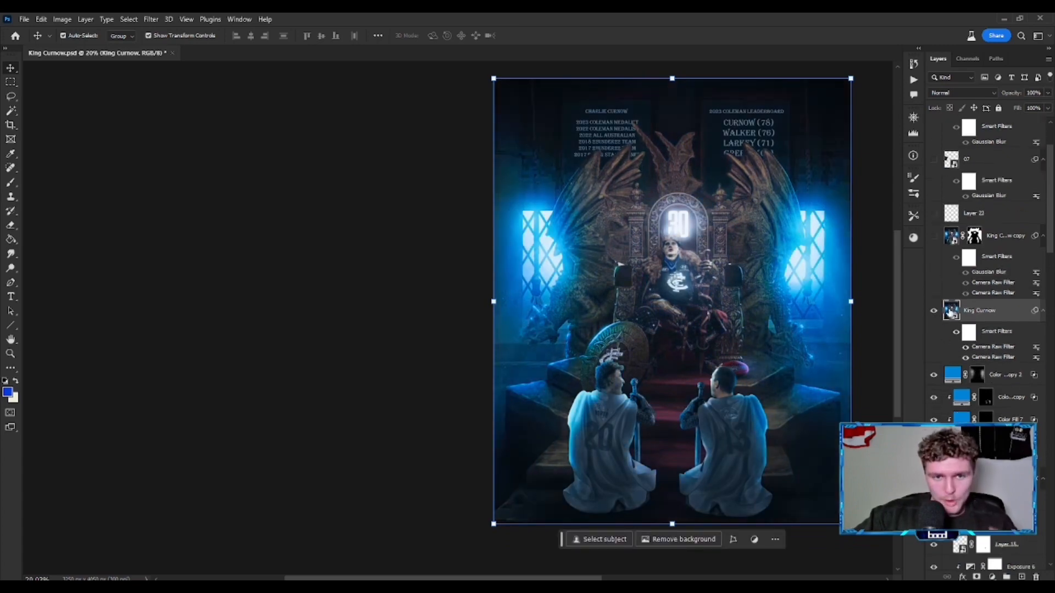
pyautogui.scroll(3, 949, 312)
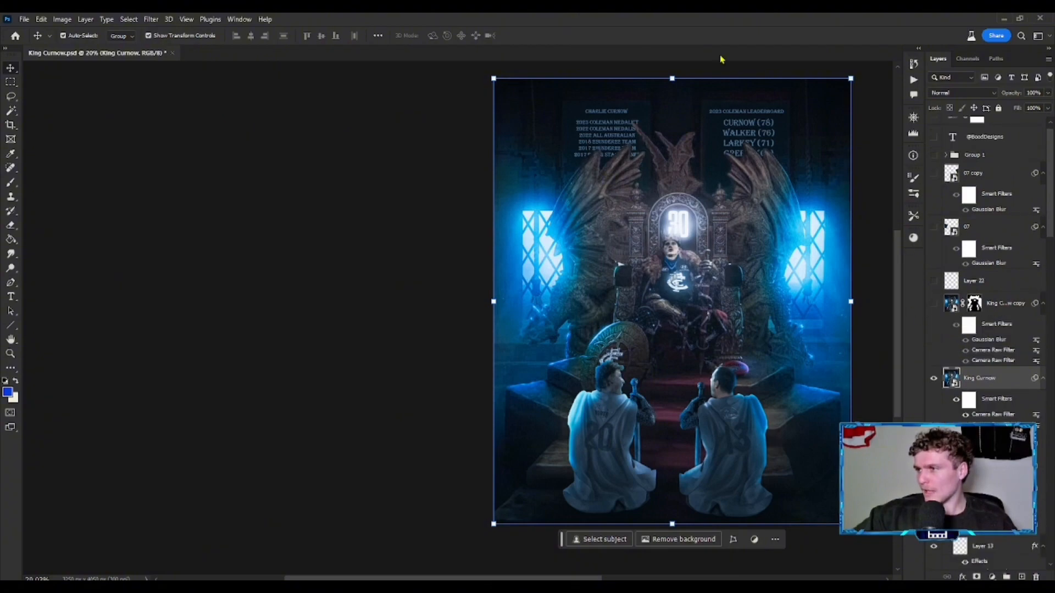
pyautogui.scroll(5, 752, 128)
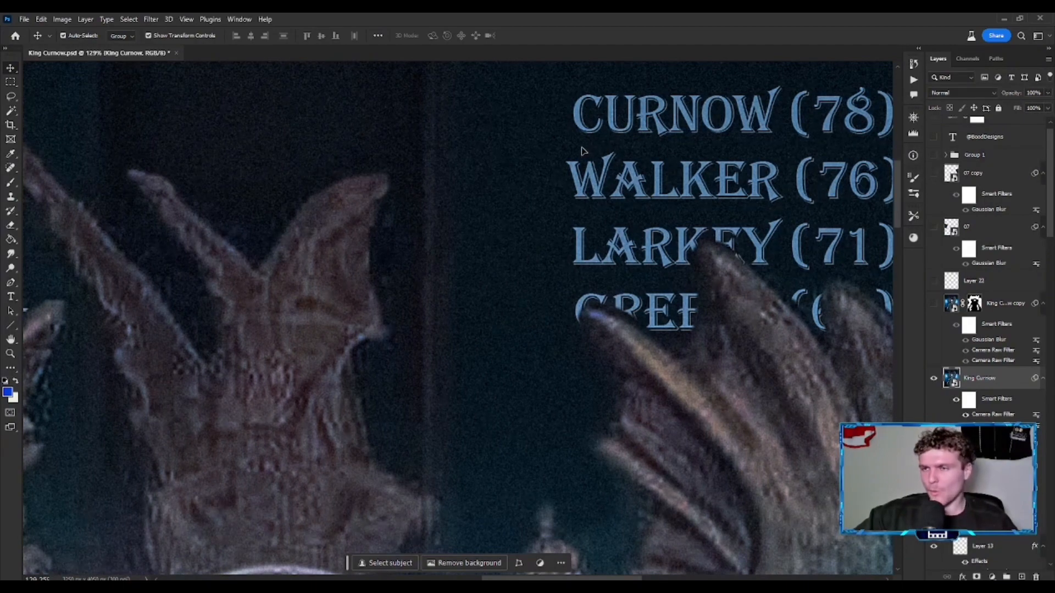
pyautogui.scroll(-5, 584, 150)
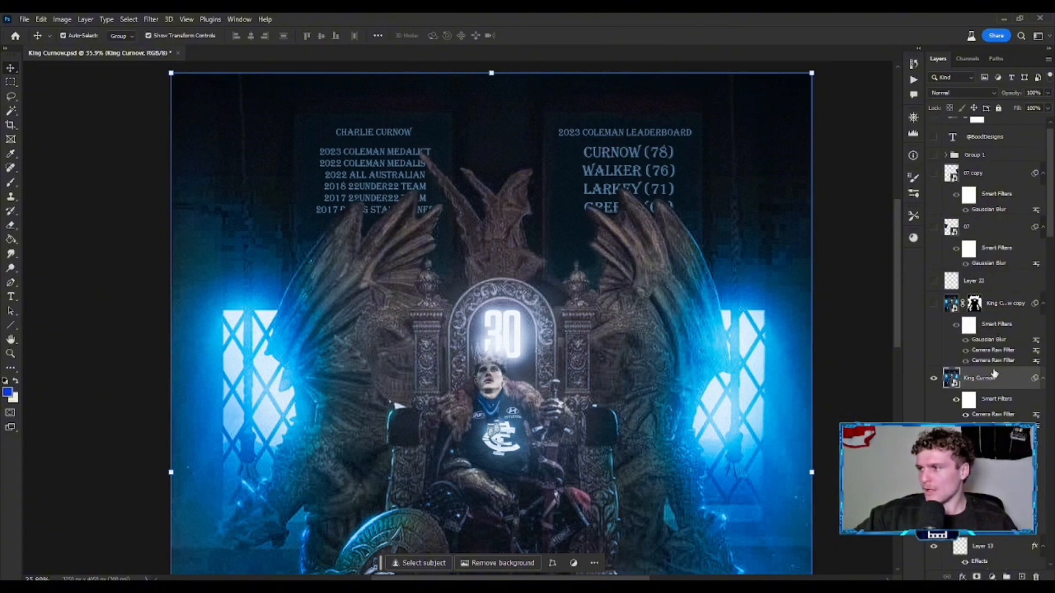
pyautogui.scroll(5, 632, 128)
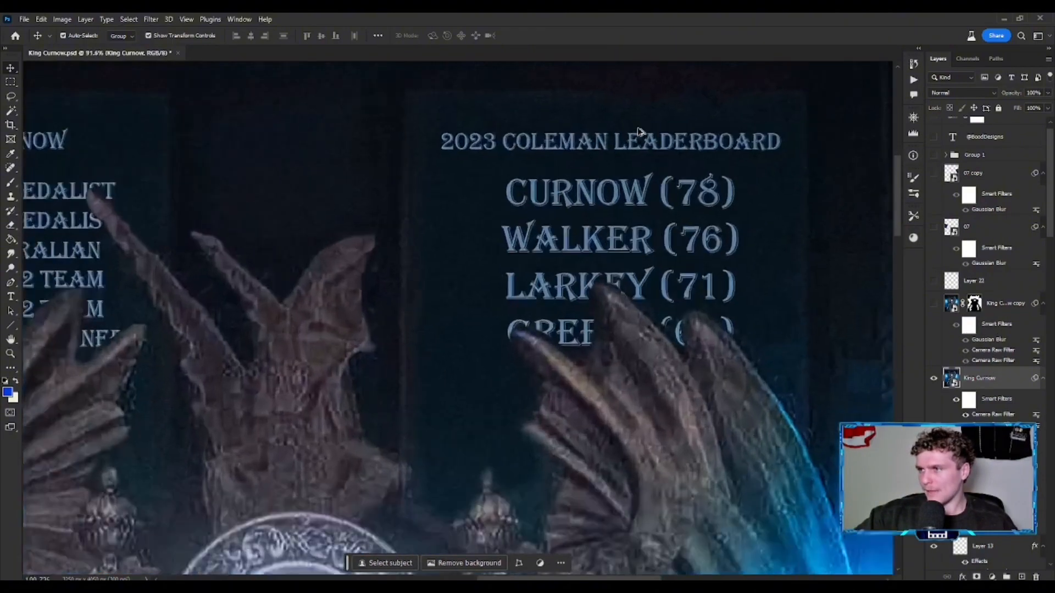
pyautogui.click(934, 304)
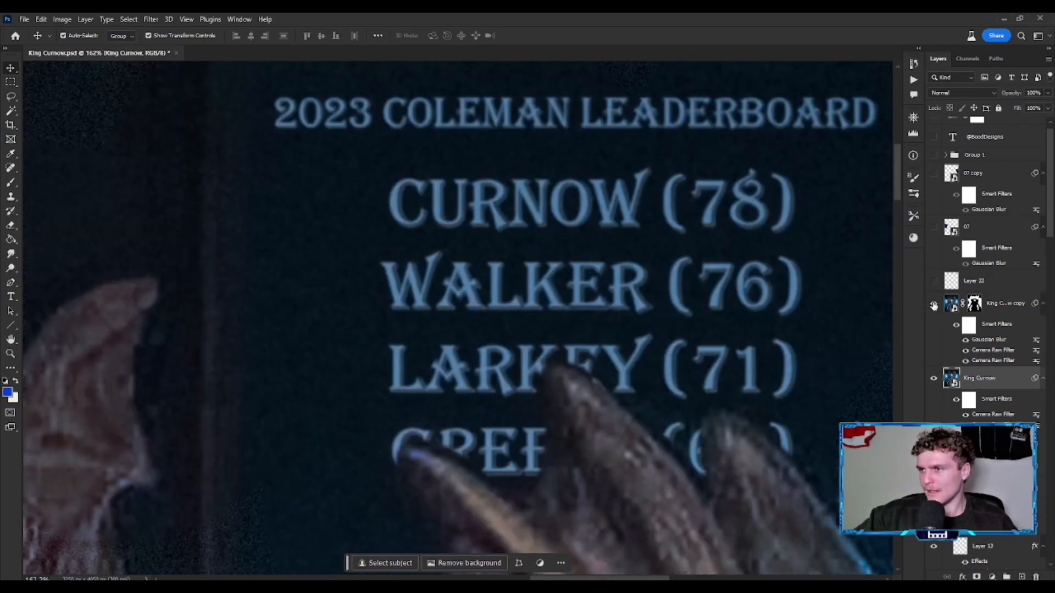
pyautogui.scroll(-8, 485, 244)
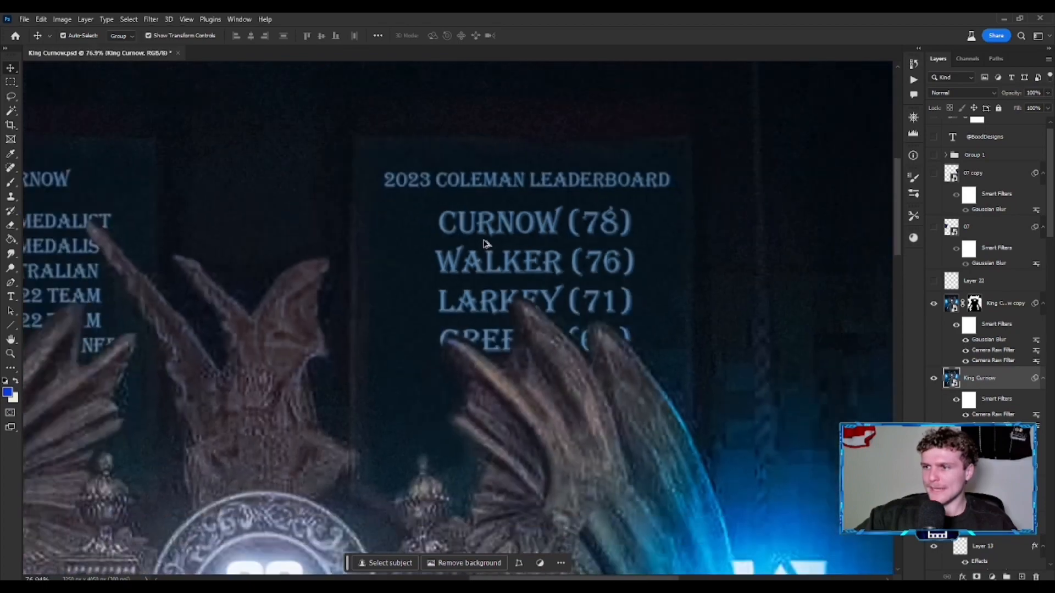
pyautogui.scroll(4, 486, 250)
pyautogui.scroll(-1, 486, 250)
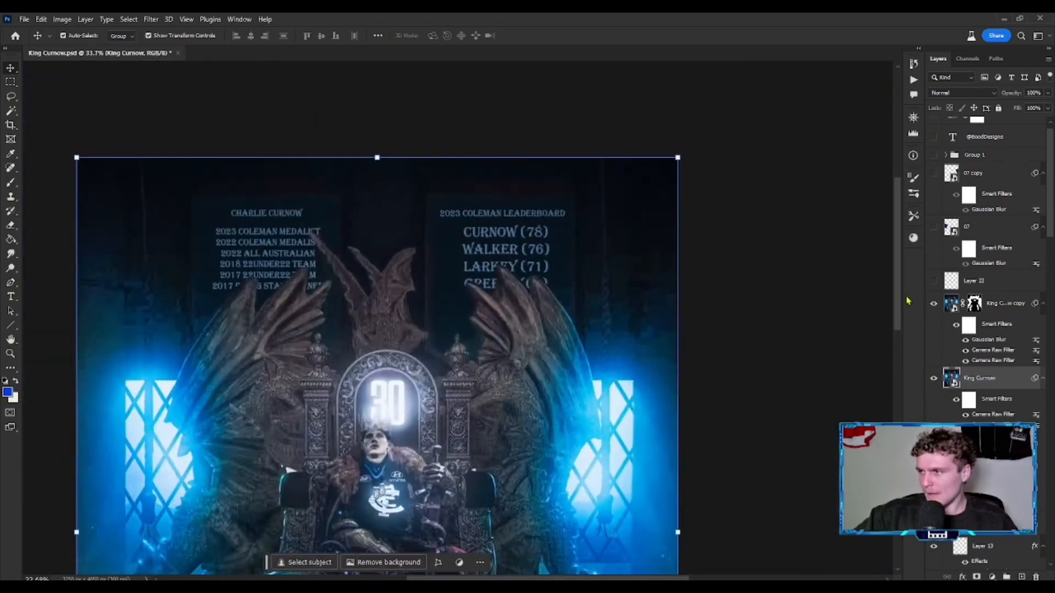
pyautogui.click(932, 307)
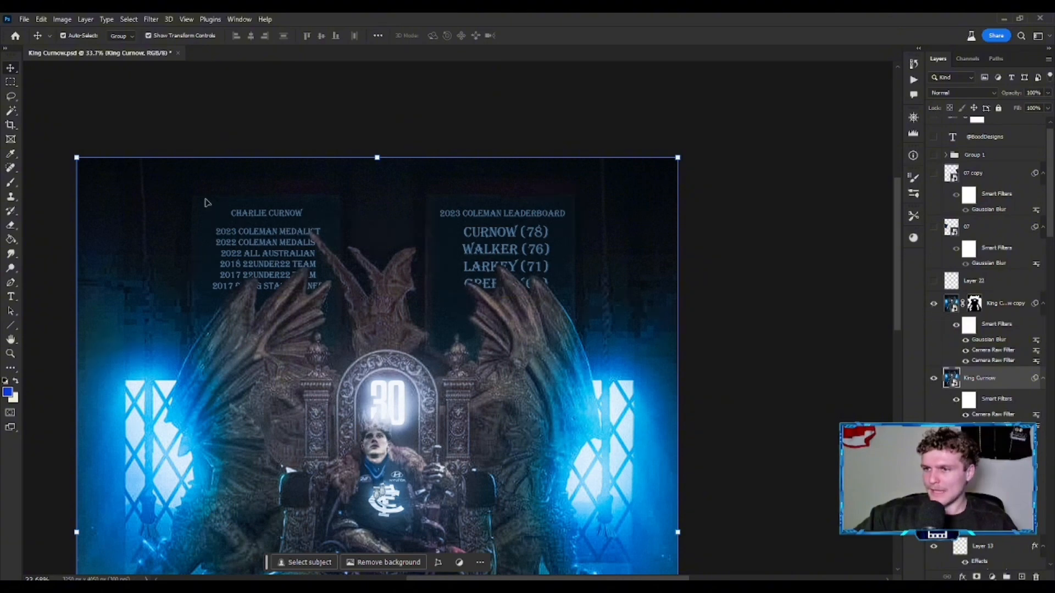
# - Turn on Layer 22 with the bood logo and compare the full composite with and without it, leaving it visible
pyautogui.scroll(-2, 594, 372)
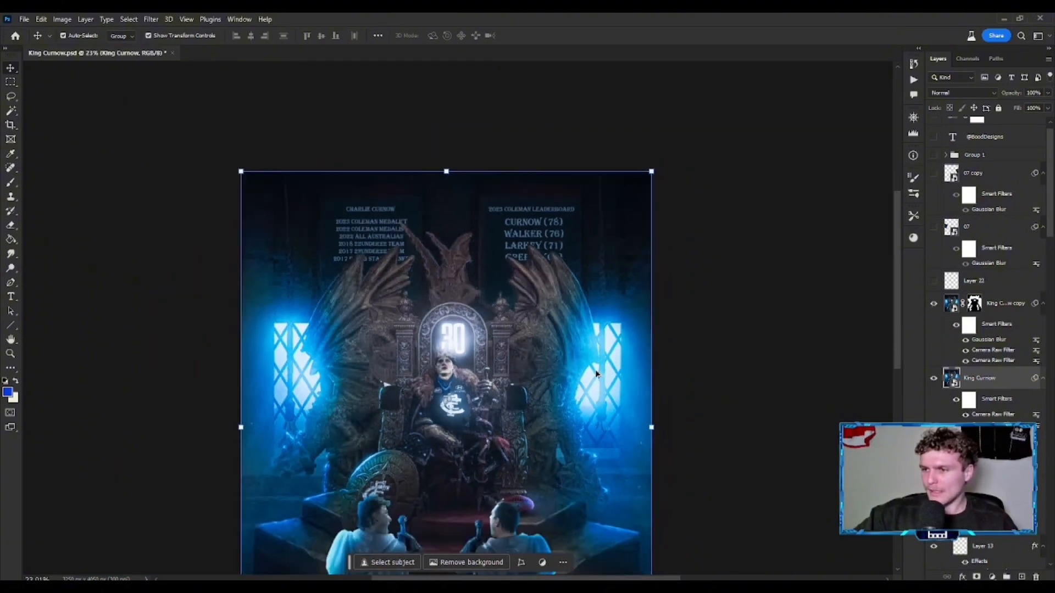
pyautogui.scroll(-3, 598, 374)
pyautogui.scroll(-3, 597, 374)
pyautogui.scroll(1, 986, 385)
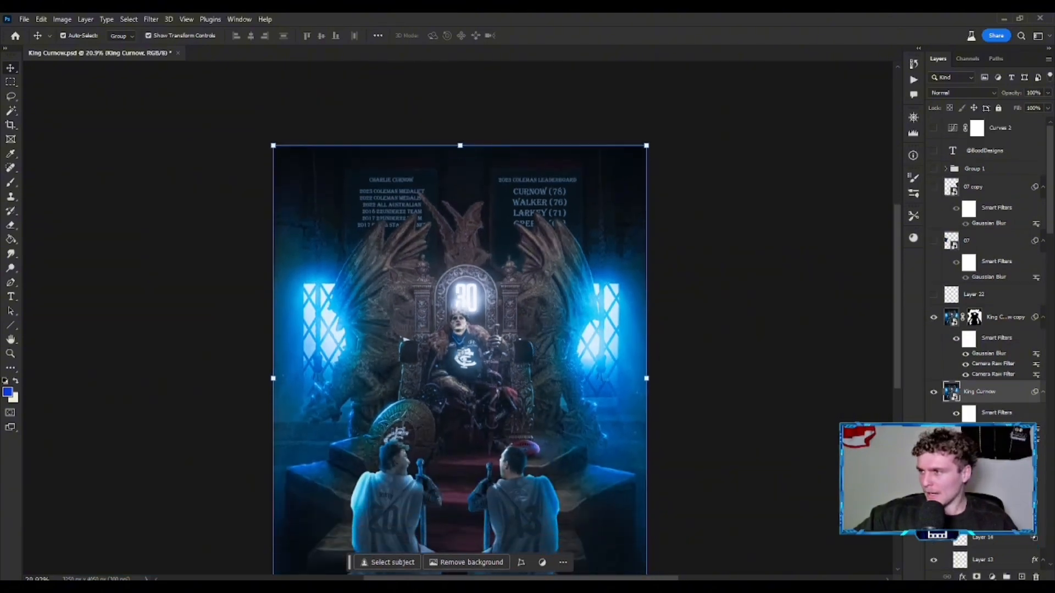
pyautogui.click(933, 296)
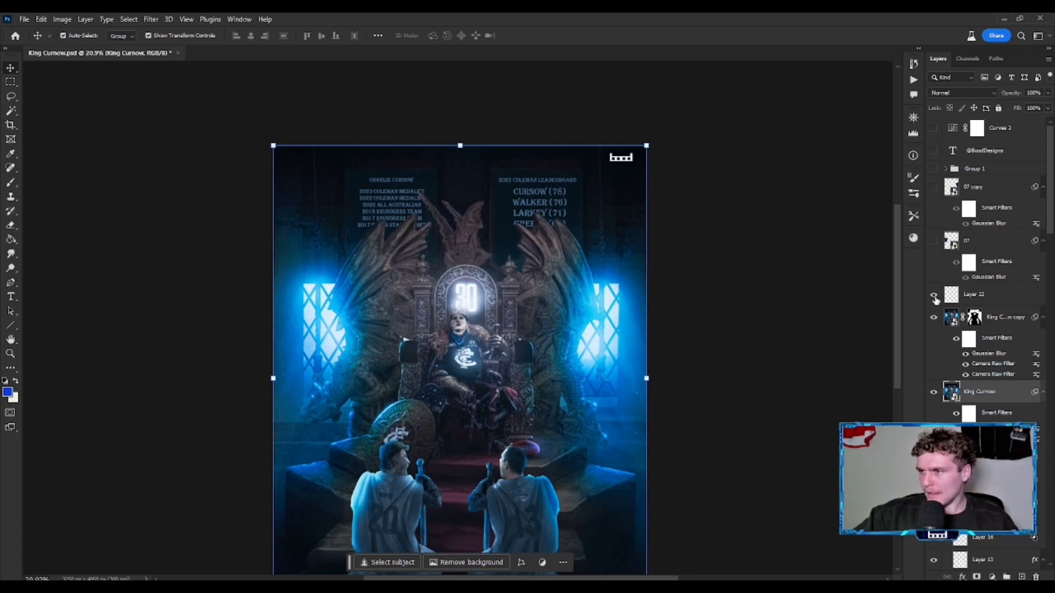
pyautogui.click(933, 297)
pyautogui.click(933, 297)
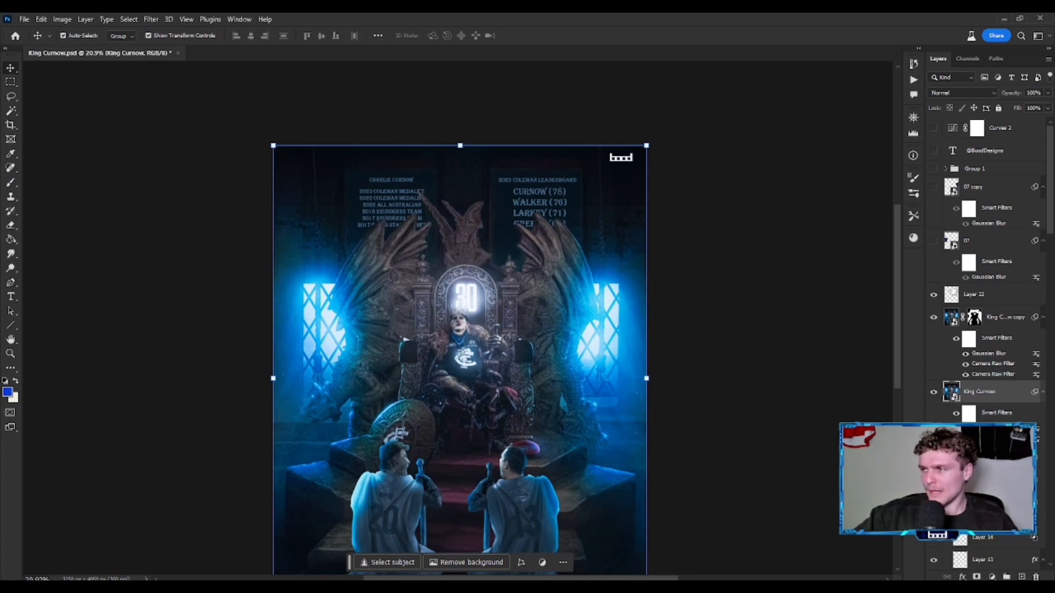
# - Show the blurred 07 layer, compare the throne scene with and without it, and turn on the 07 copy layer above it
pyautogui.scroll(-1, 952, 292)
pyautogui.scroll(-1, 514, 309)
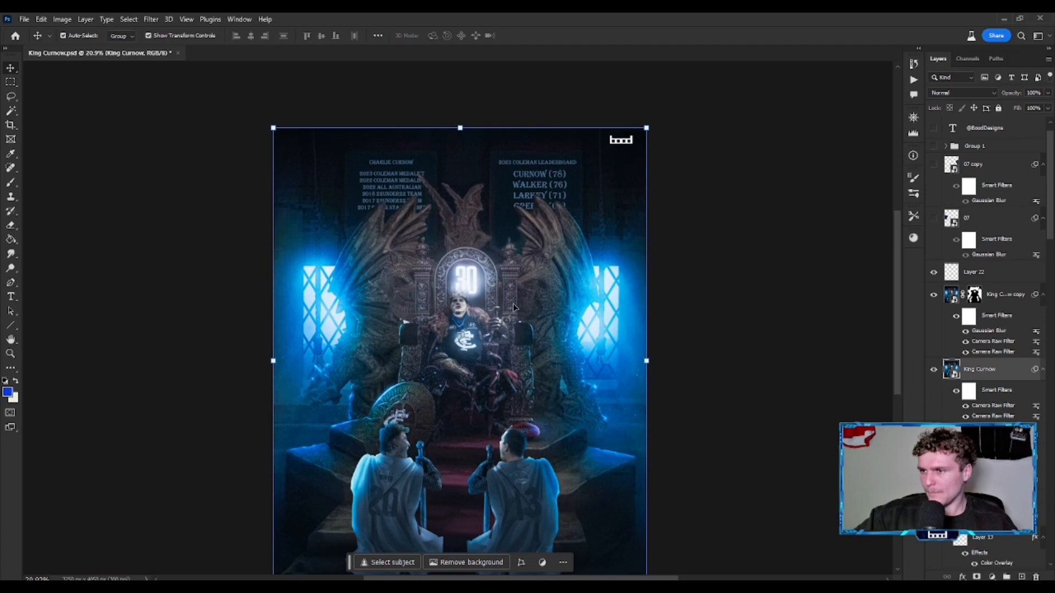
pyautogui.click(934, 218)
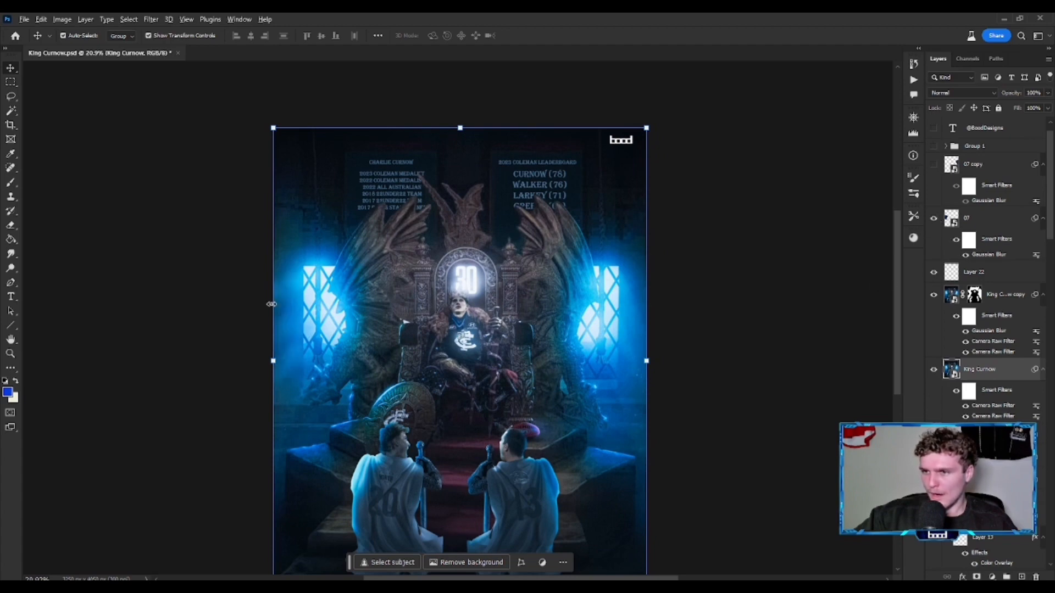
pyautogui.scroll(3, 275, 307)
pyautogui.click(933, 220)
pyautogui.click(933, 219)
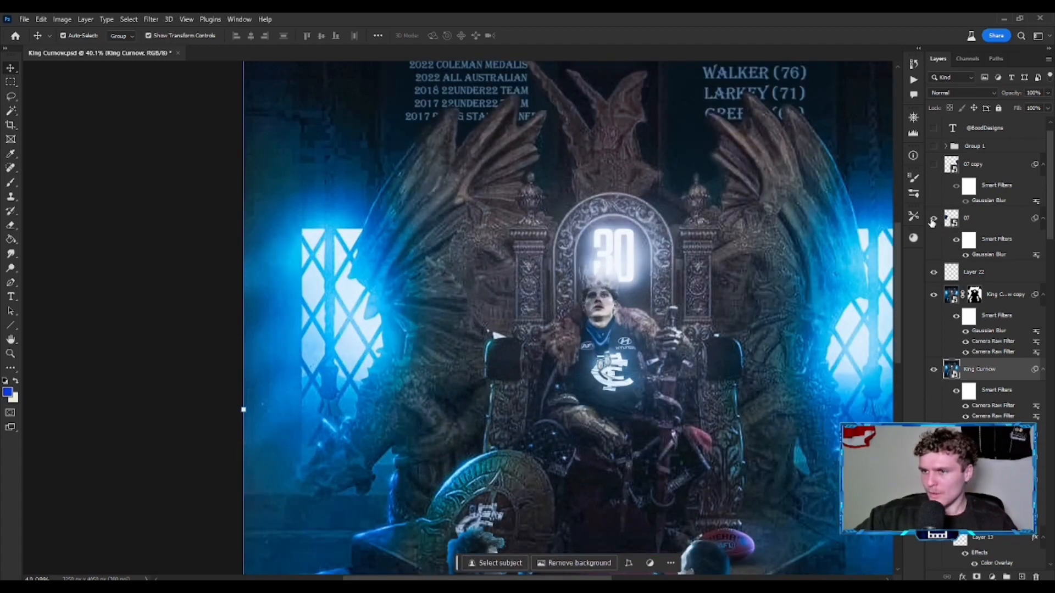
pyautogui.scroll(-1, 501, 293)
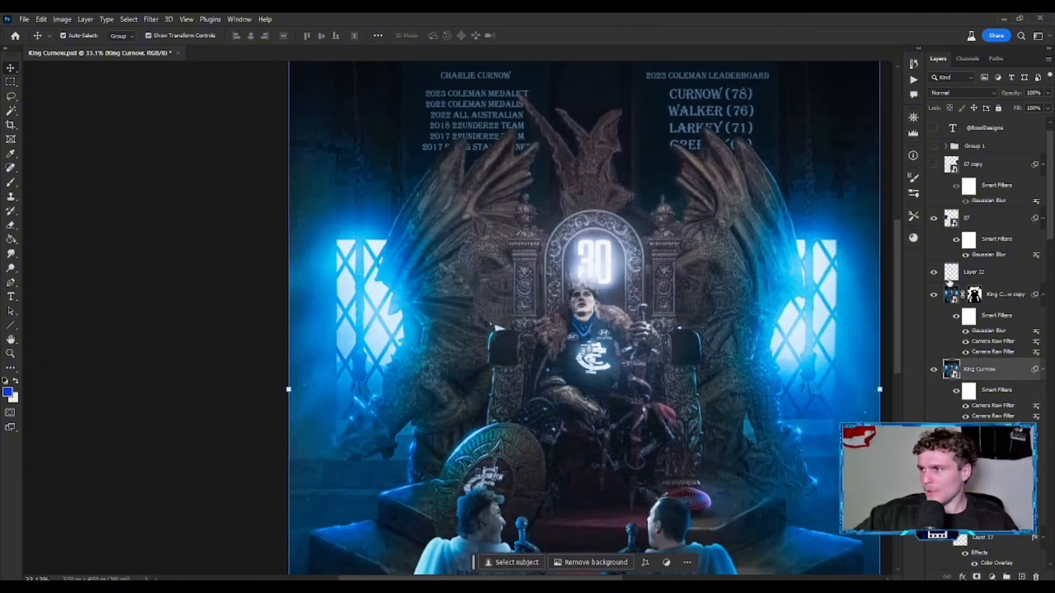
pyautogui.click(933, 165)
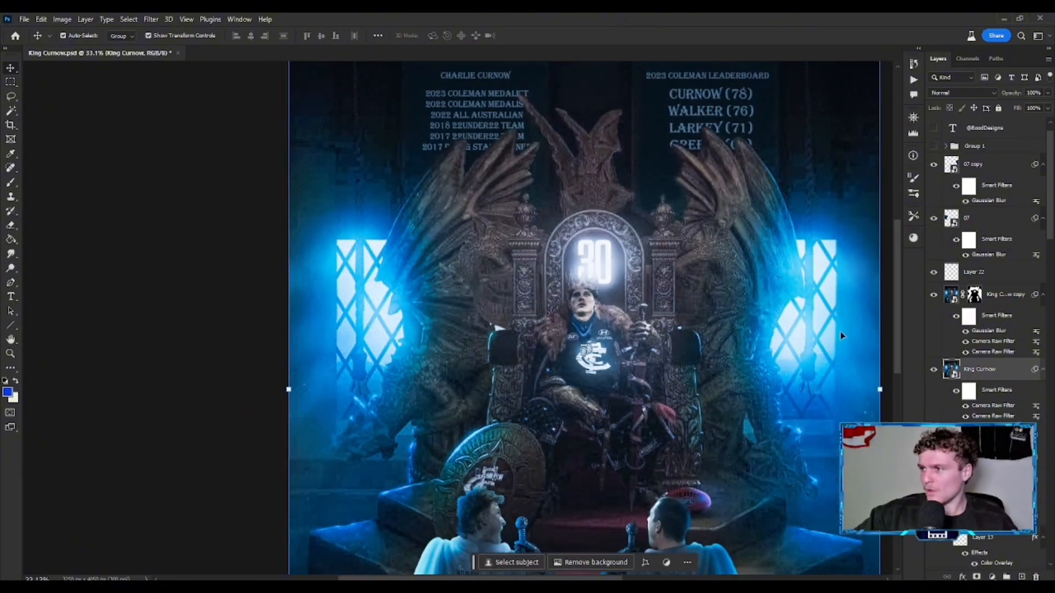
pyautogui.scroll(1, 936, 179)
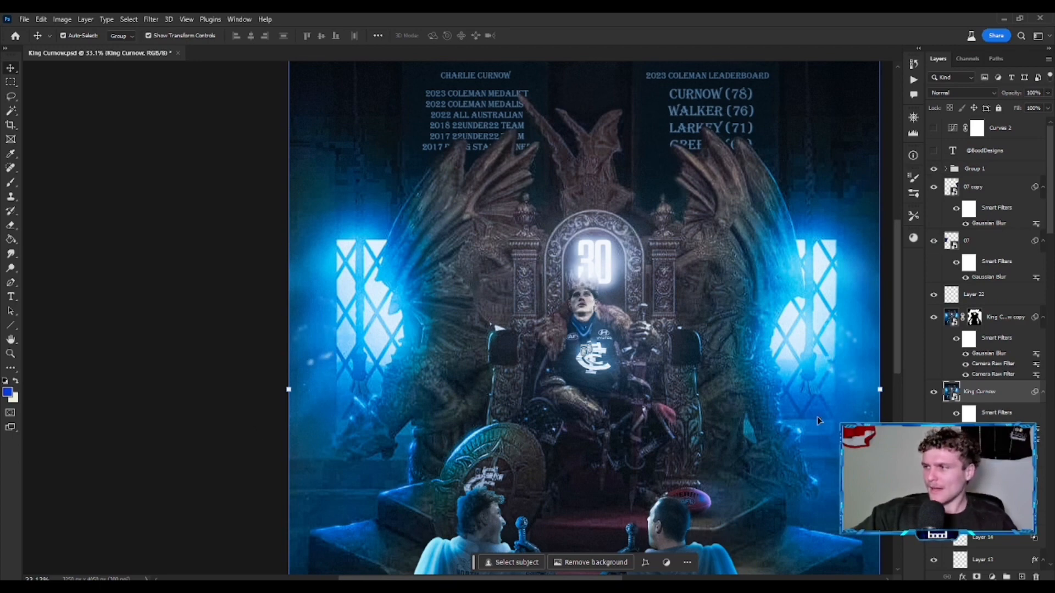
pyautogui.click(933, 169)
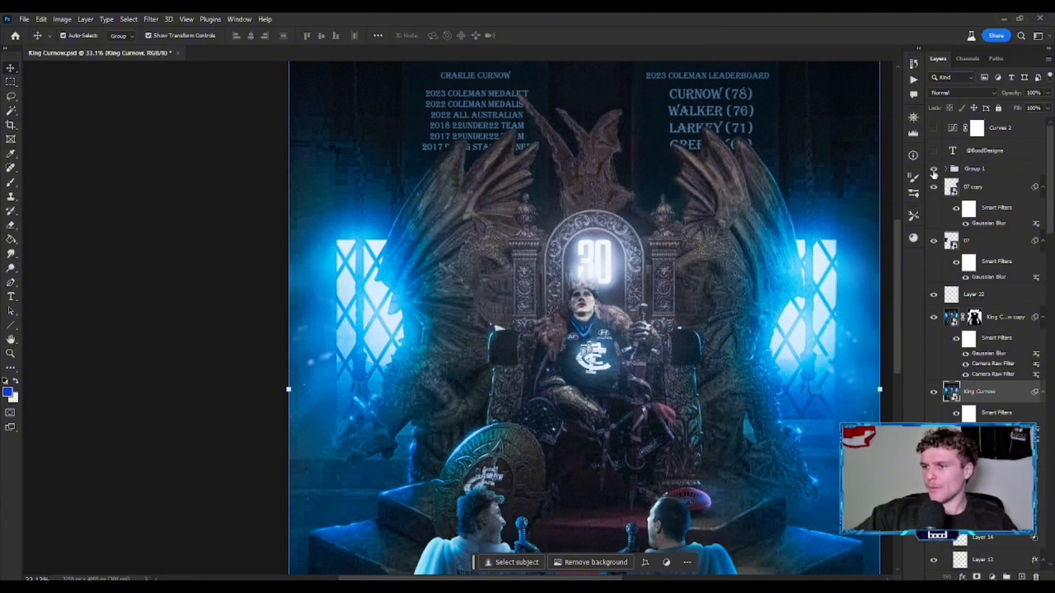
pyautogui.click(933, 151)
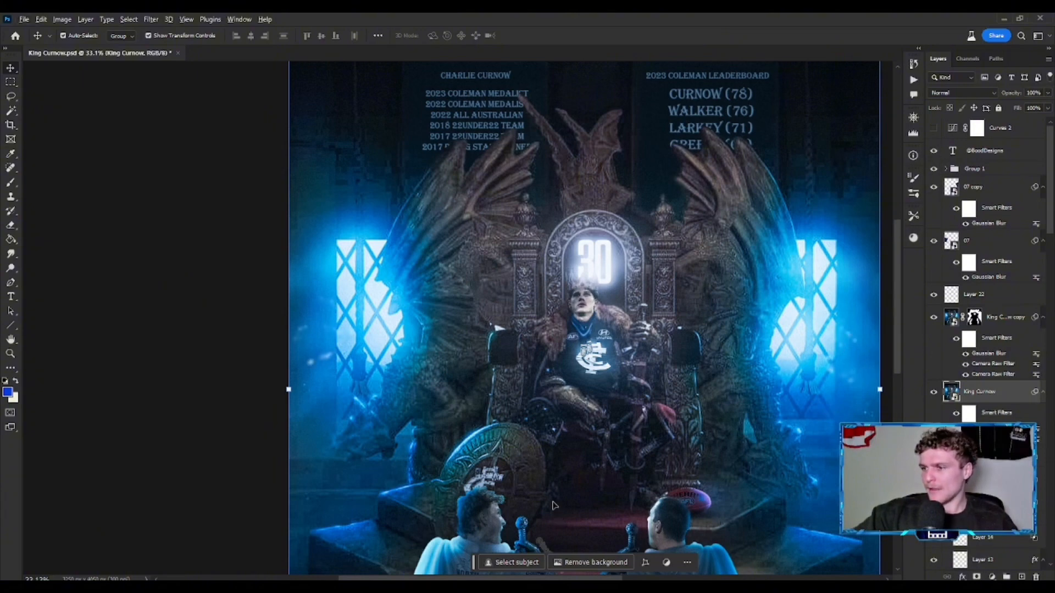
pyautogui.scroll(-3, 554, 503)
pyautogui.scroll(8, 554, 497)
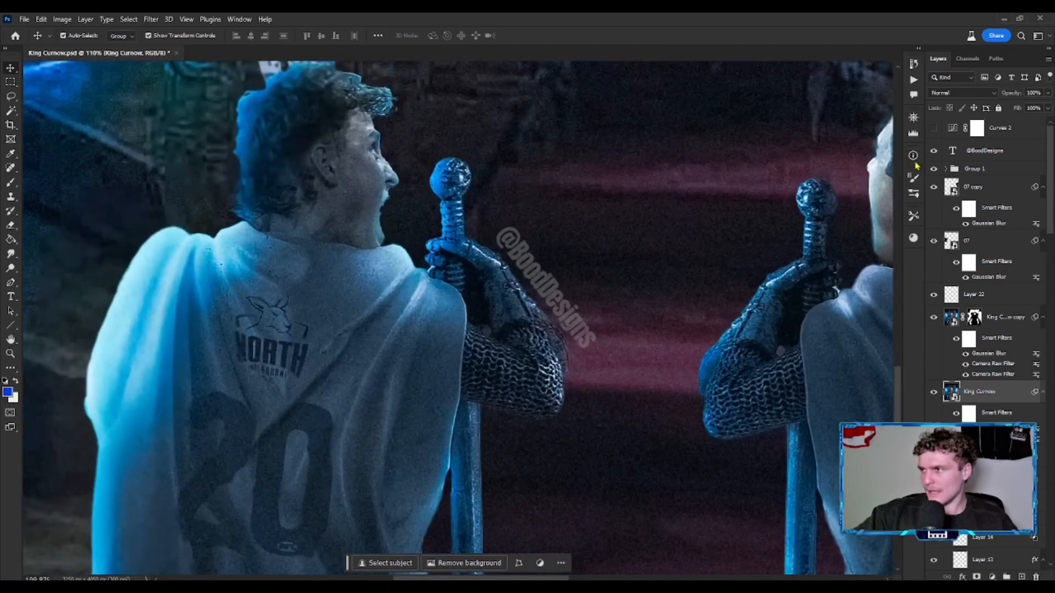
pyautogui.scroll(6, 624, 242)
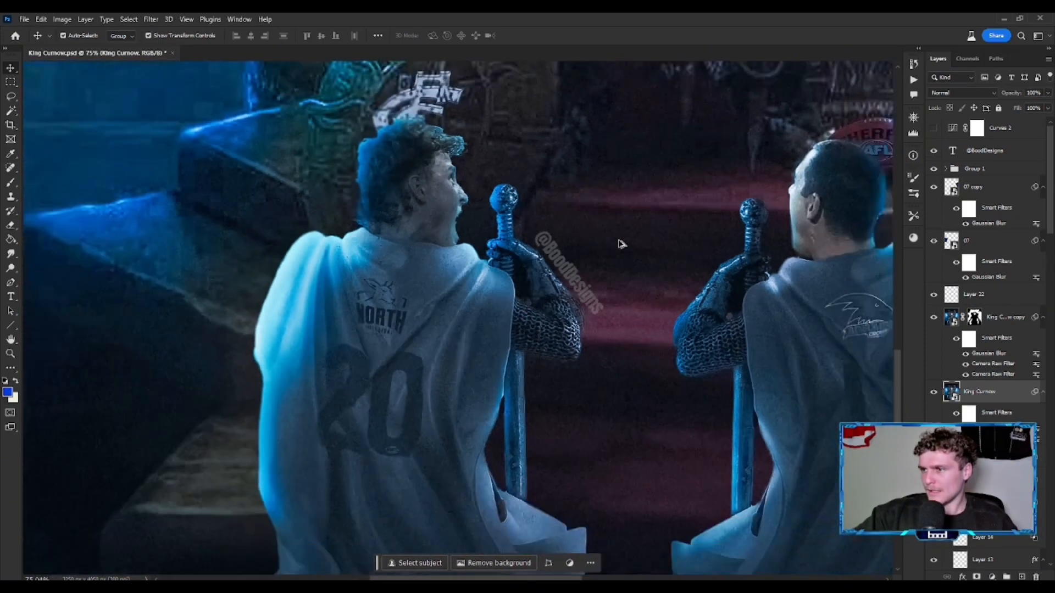
pyautogui.scroll(5, 709, 244)
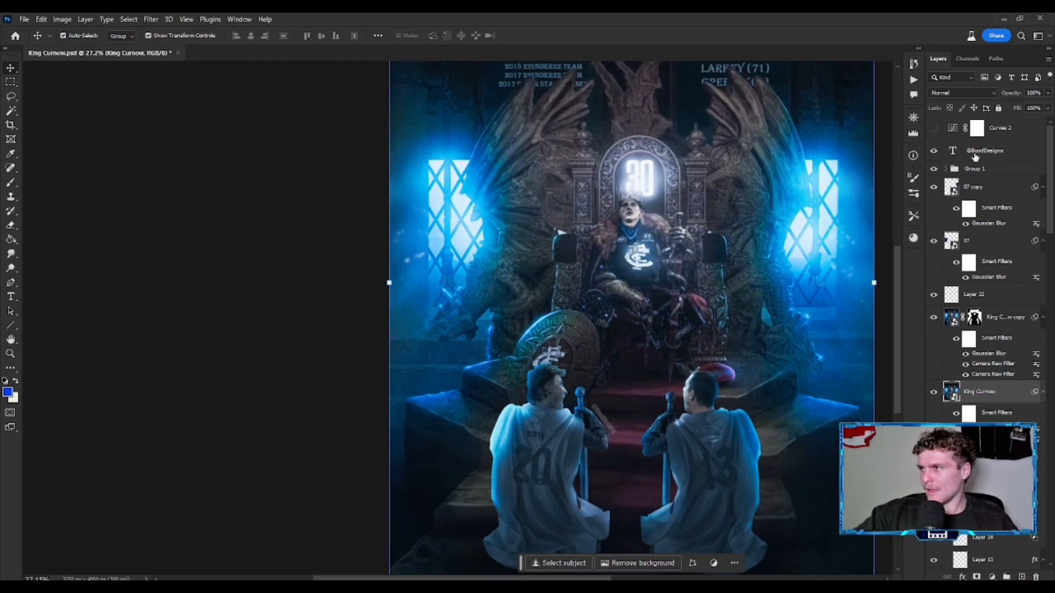
# - Compare the whole composite with and without the Curves 2 adjustment at the top of the layer stack, leaving it visible
pyautogui.scroll(-3, 850, 179)
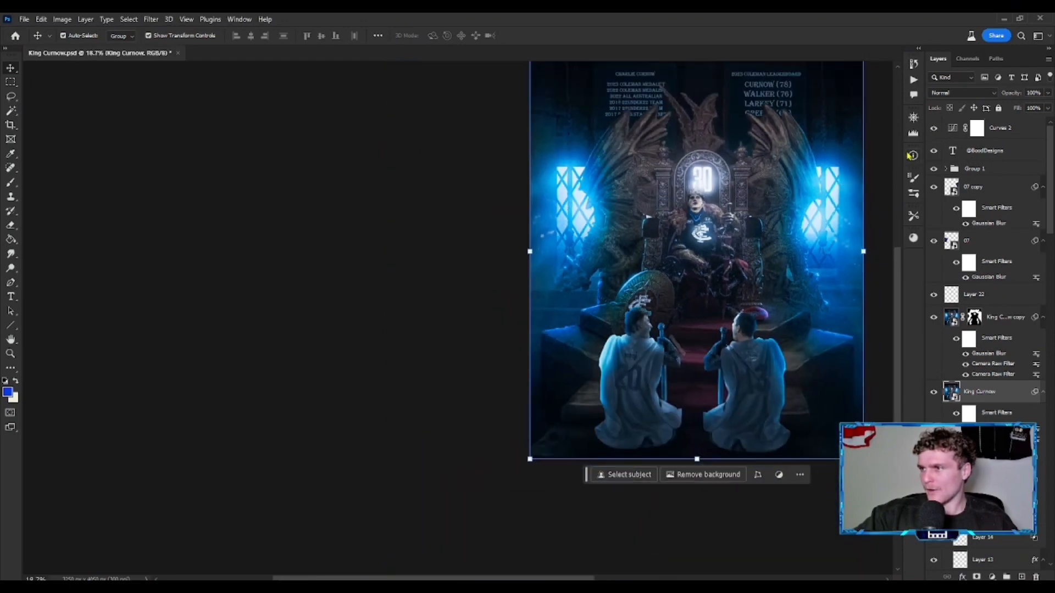
pyautogui.scroll(1, 784, 234)
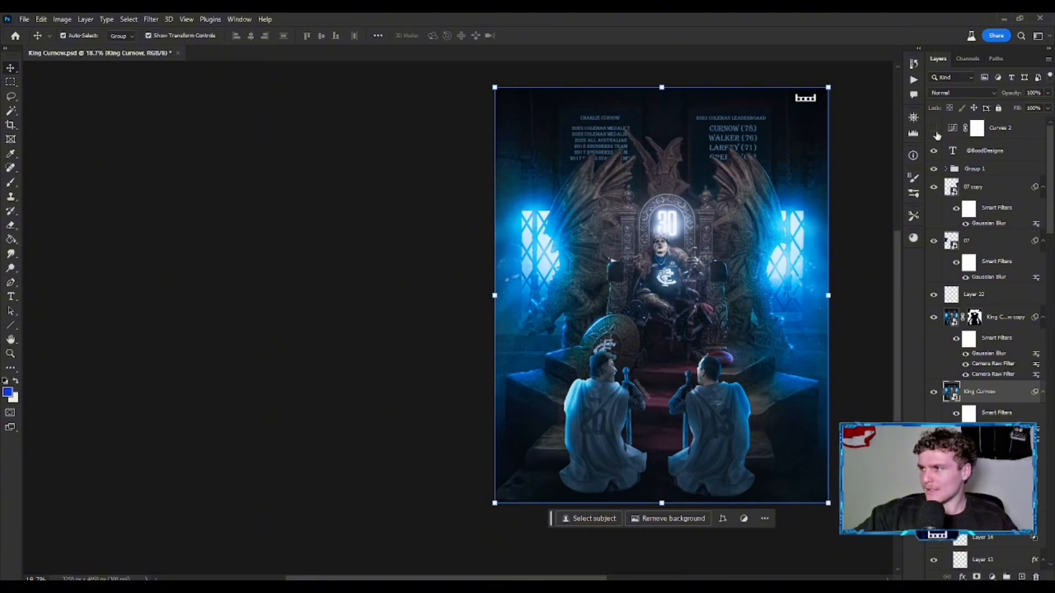
pyautogui.click(934, 129)
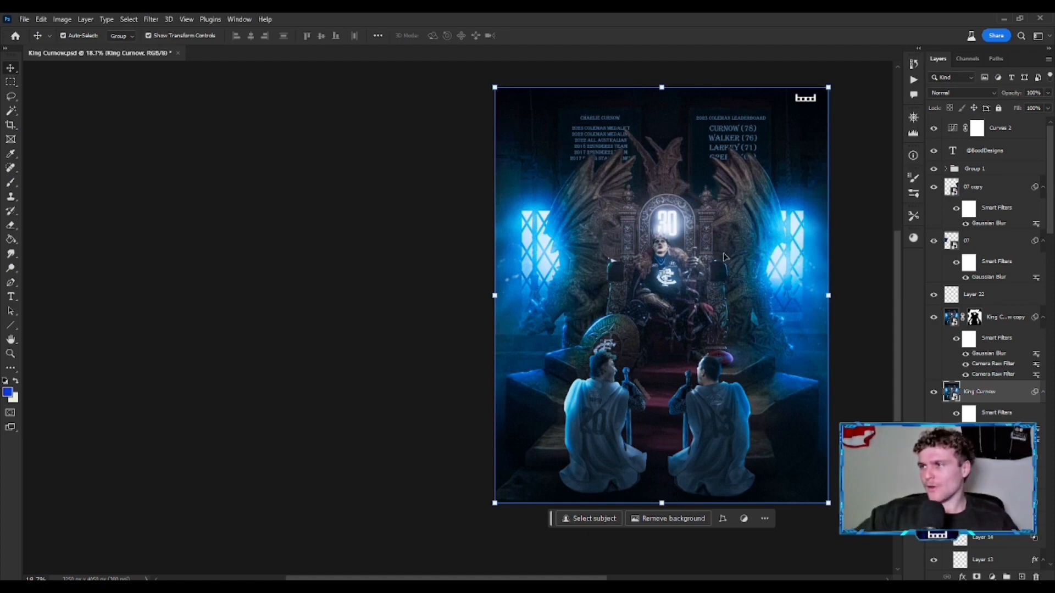
pyautogui.scroll(2, 724, 257)
pyautogui.scroll(-1, 725, 257)
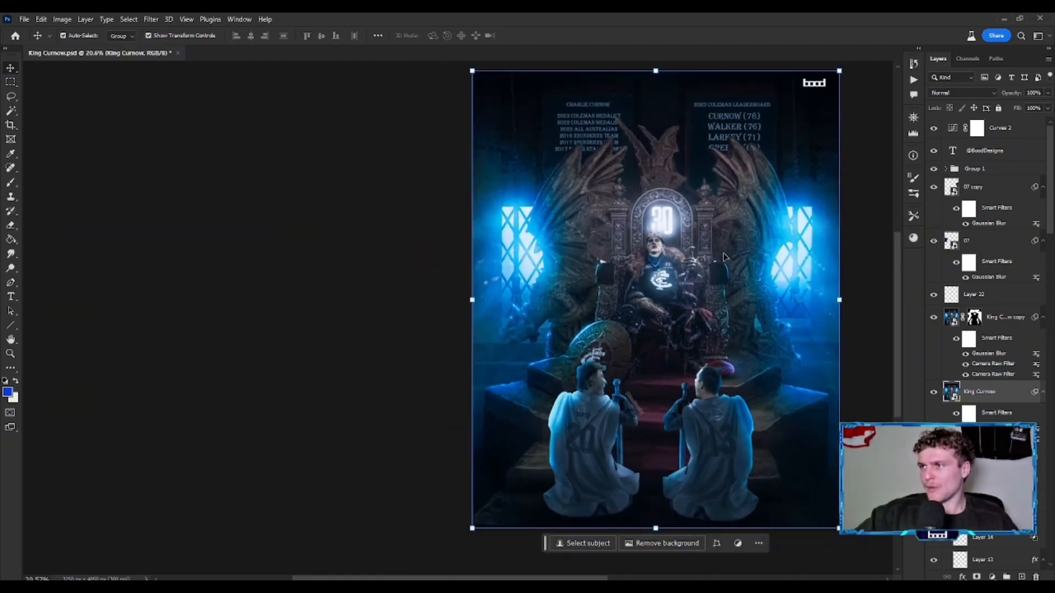